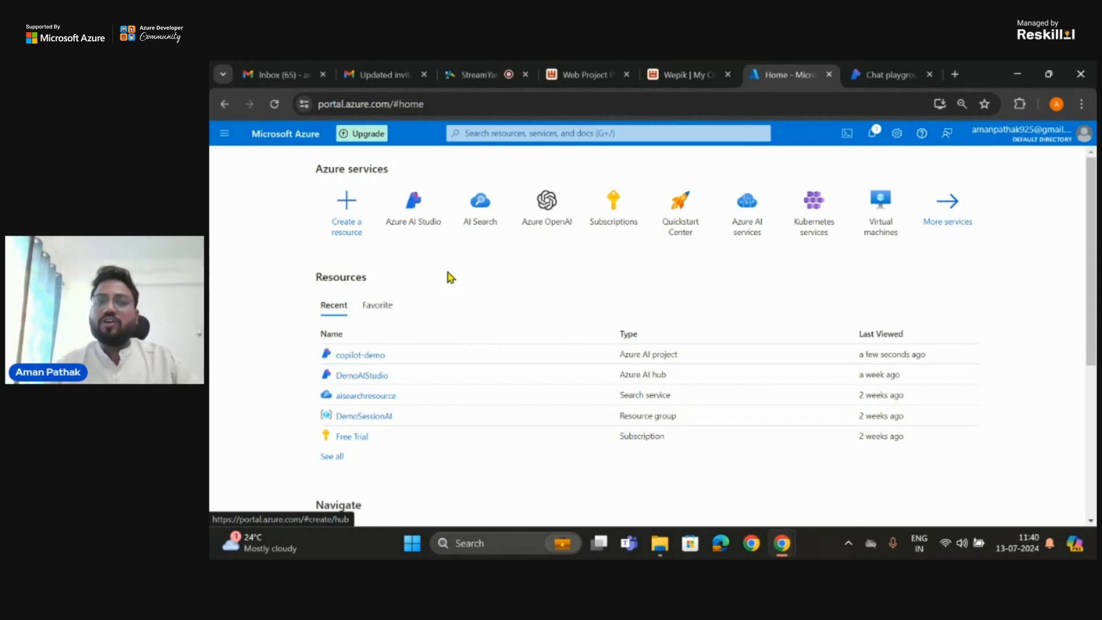
Step: Search the portal for Azure AI Studio and open its resource list
{"action": "left_click", "coordinate": [558, 132]}
{"action": "type", "text": "Azure Ai Studi"}
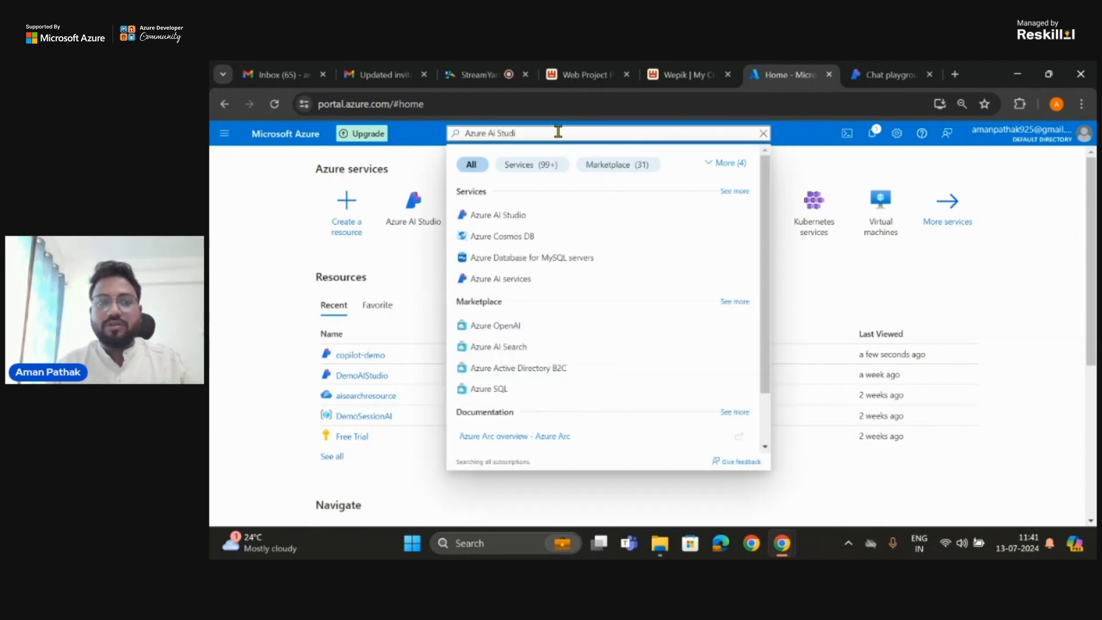
{"action": "left_click", "coordinate": [514, 214]}
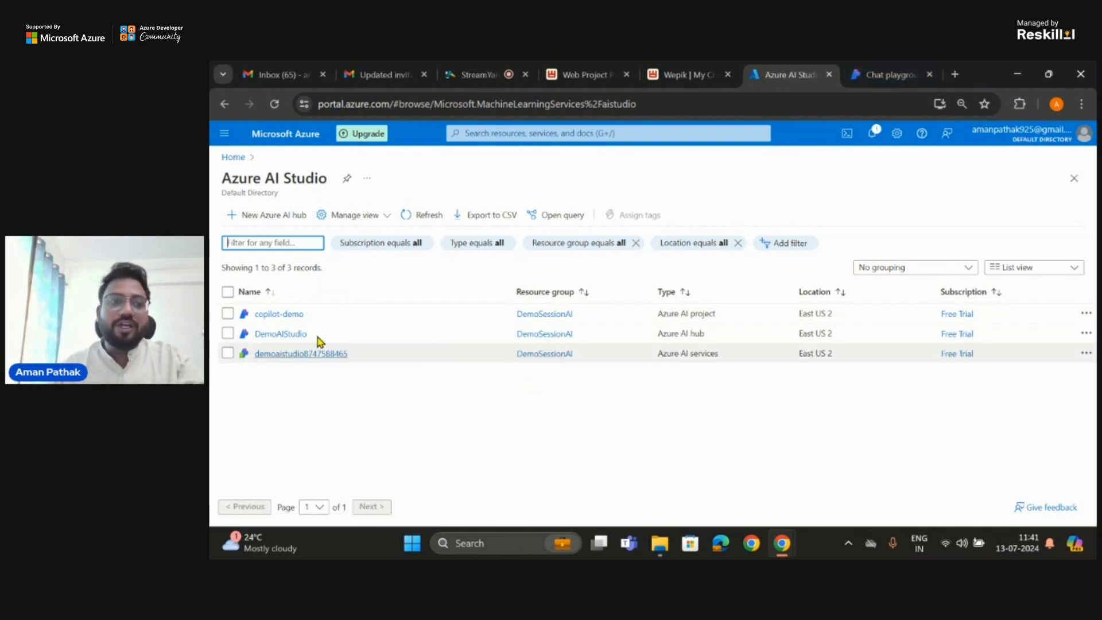
Step: Start a new Azure AI hub and select DemoSessionAI as its resource group
{"action": "left_click", "coordinate": [270, 218]}
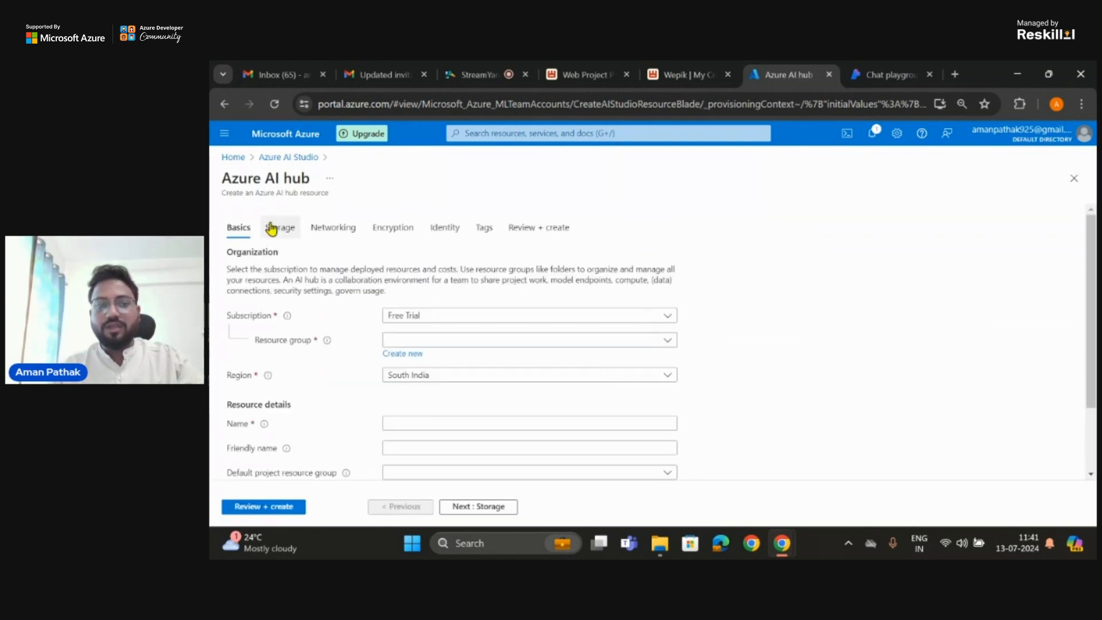
{"action": "scroll", "coordinate": [452, 322], "scroll_direction": "down", "scroll_amount": 1}
{"action": "scroll", "coordinate": [451, 323], "scroll_direction": "up", "scroll_amount": 1}
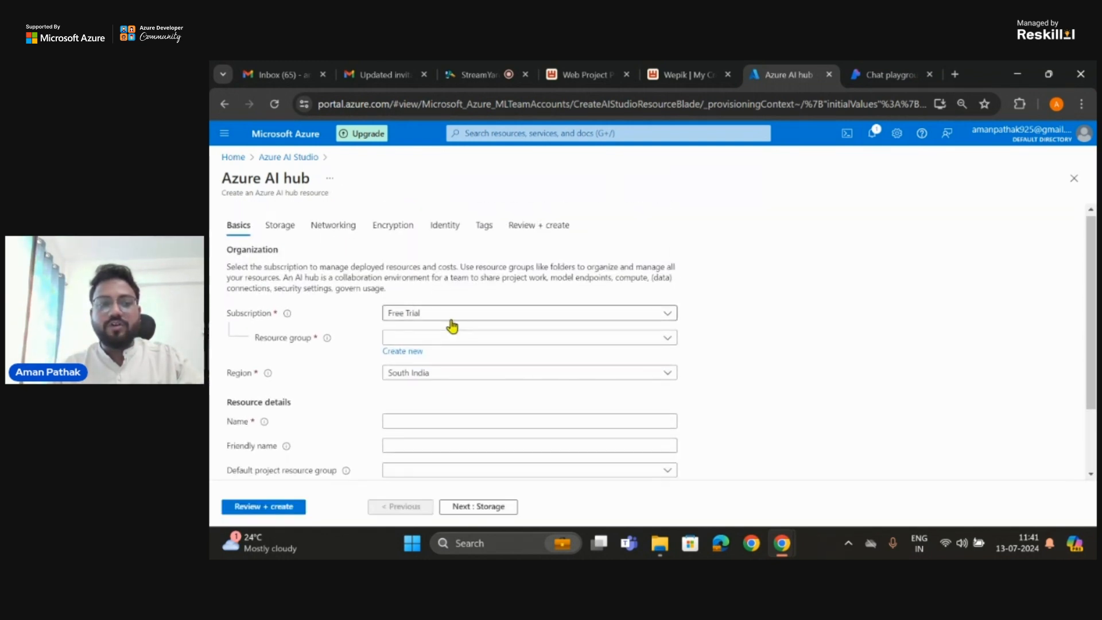
{"action": "scroll", "coordinate": [451, 323], "scroll_direction": "down", "scroll_amount": 1}
{"action": "left_click", "coordinate": [464, 296]}
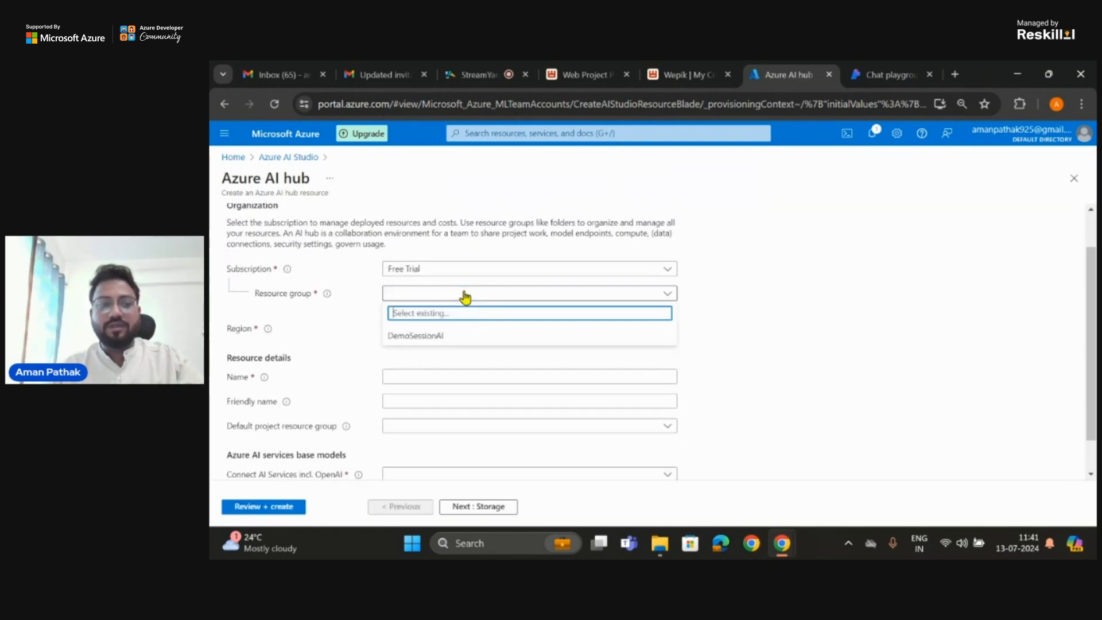
{"action": "left_click", "coordinate": [453, 345]}
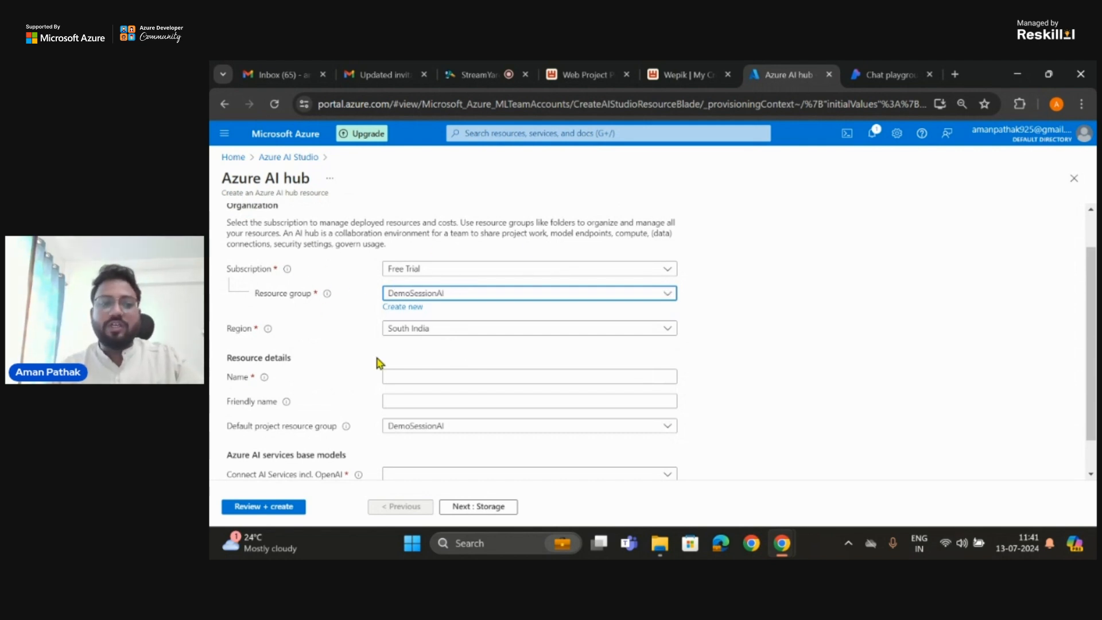
Step: Name the new Azure AI hub DemomyAI in its basic resource details
{"action": "scroll", "coordinate": [377, 344], "scroll_direction": "down", "scroll_amount": 1}
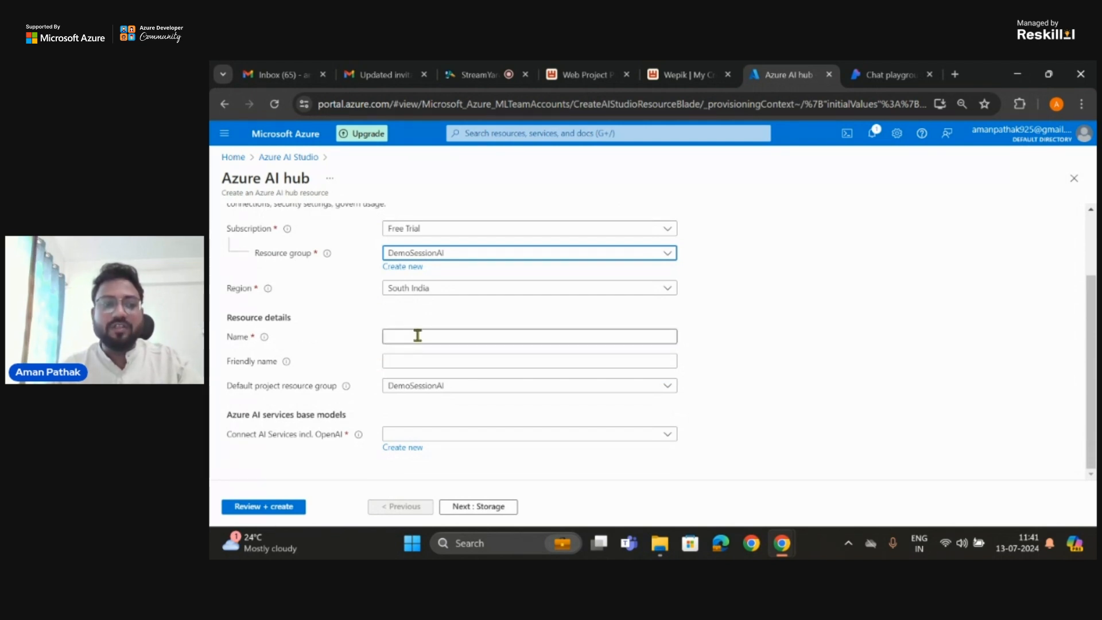
{"action": "scroll", "coordinate": [435, 309], "scroll_direction": "up", "scroll_amount": 2}
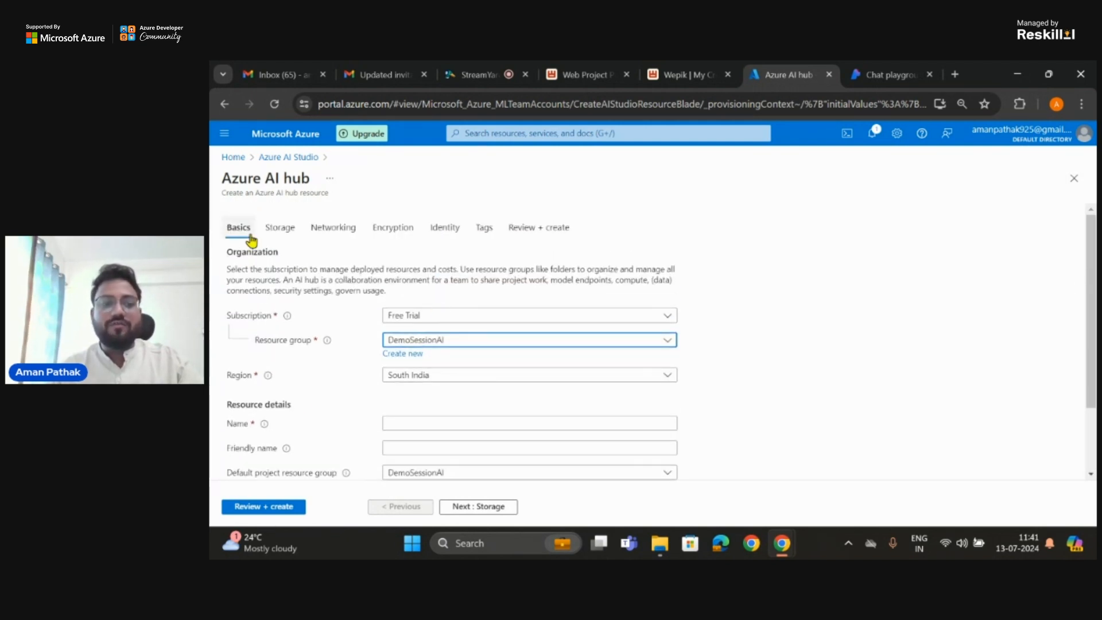
{"action": "left_click", "coordinate": [489, 517]}
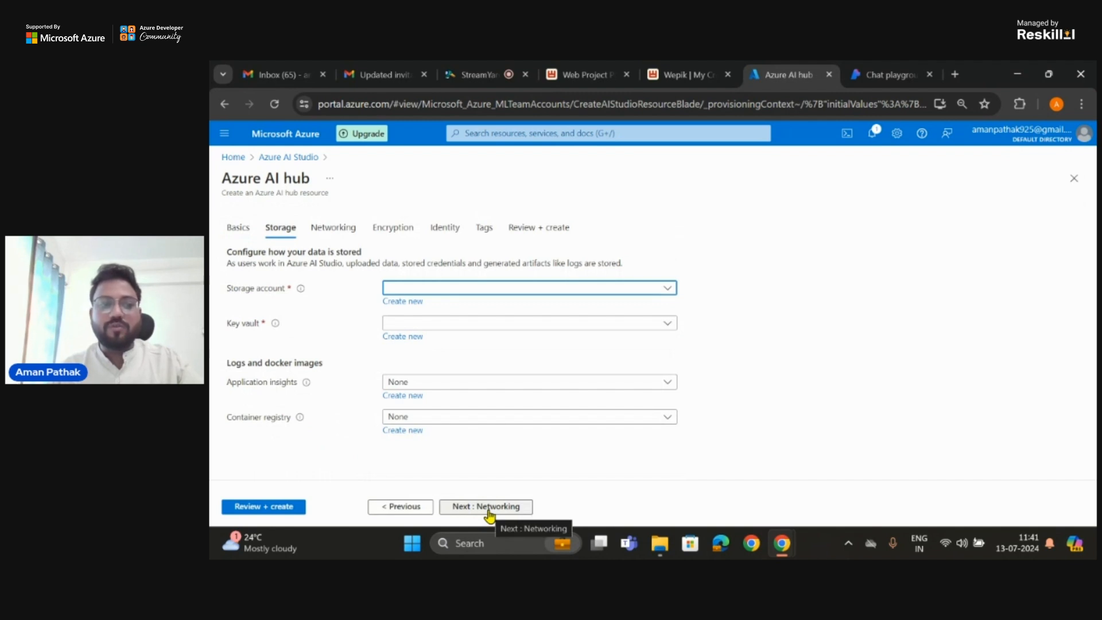
{"action": "left_click", "coordinate": [415, 509]}
{"action": "scroll", "coordinate": [442, 445], "scroll_direction": "down", "scroll_amount": 1}
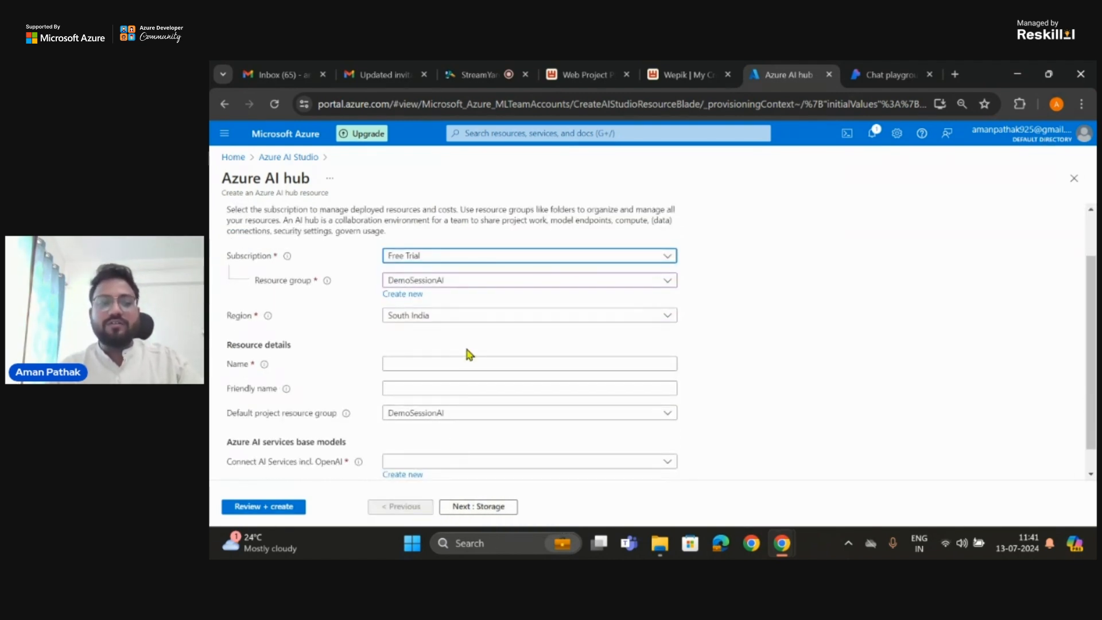
{"action": "left_click", "coordinate": [468, 362]}
{"action": "type", "text": "Demo"}
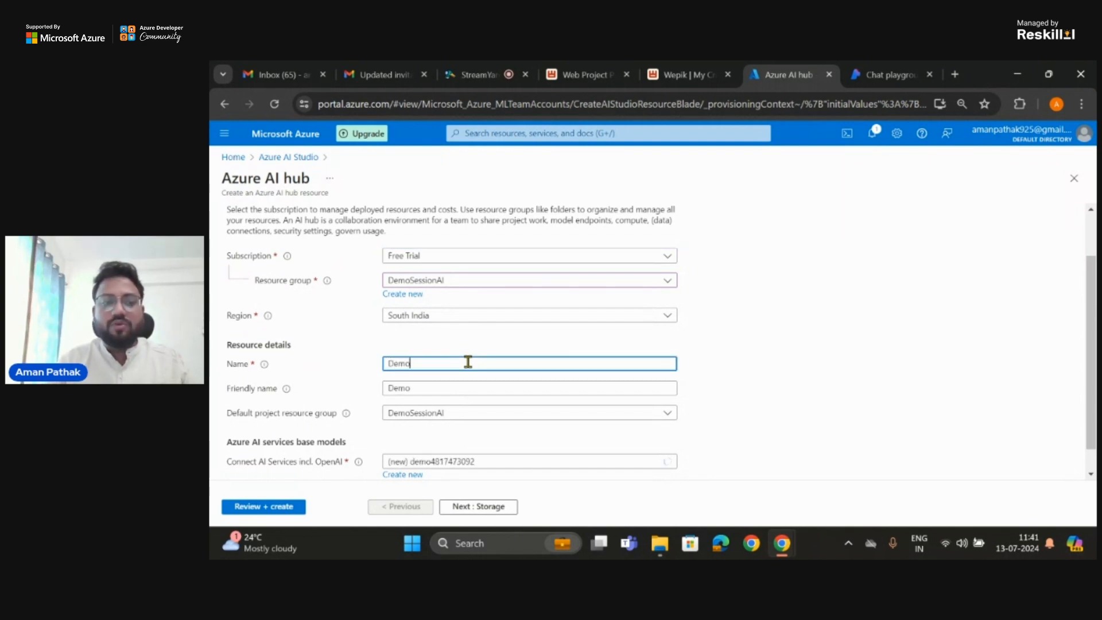
{"action": "type", "text": "mya"}
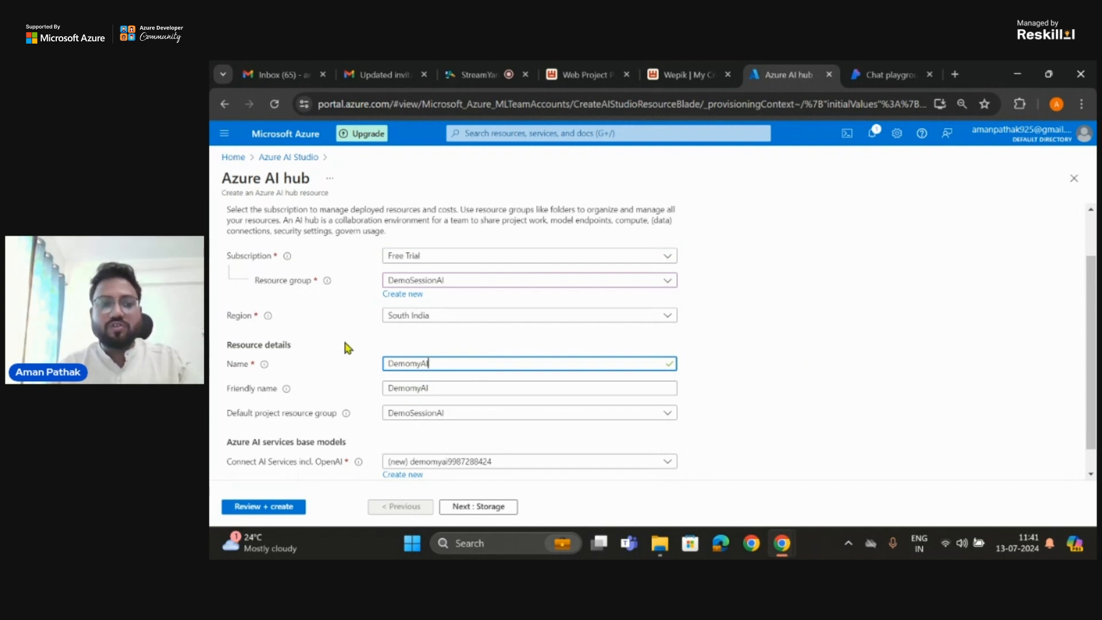
Step: Review the new hub's storage, networking, encryption and identity settings, and return to the Azure AI Studio list without creating the hub
{"action": "scroll", "coordinate": [344, 347], "scroll_direction": "up", "scroll_amount": 2}
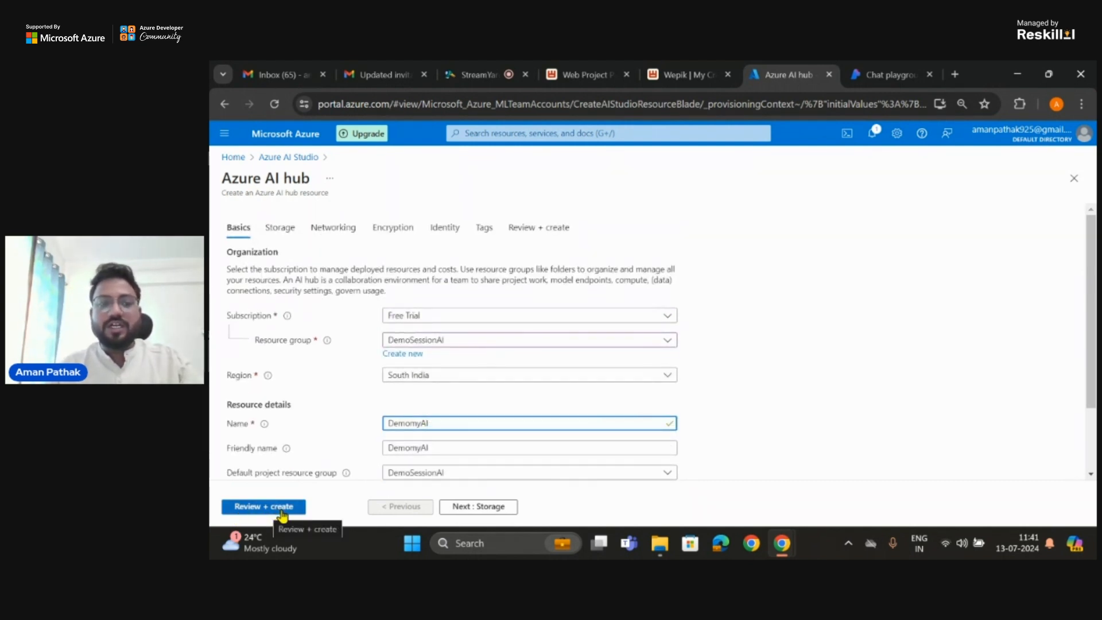
{"action": "left_click", "coordinate": [474, 507]}
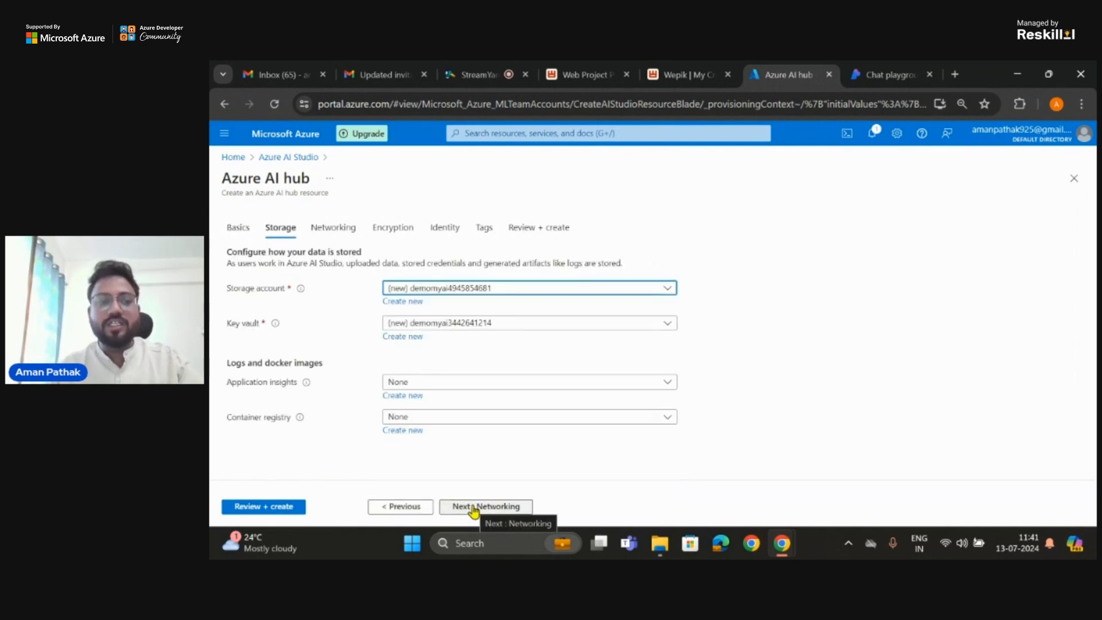
{"action": "left_click", "coordinate": [474, 507]}
{"action": "left_click", "coordinate": [423, 508]}
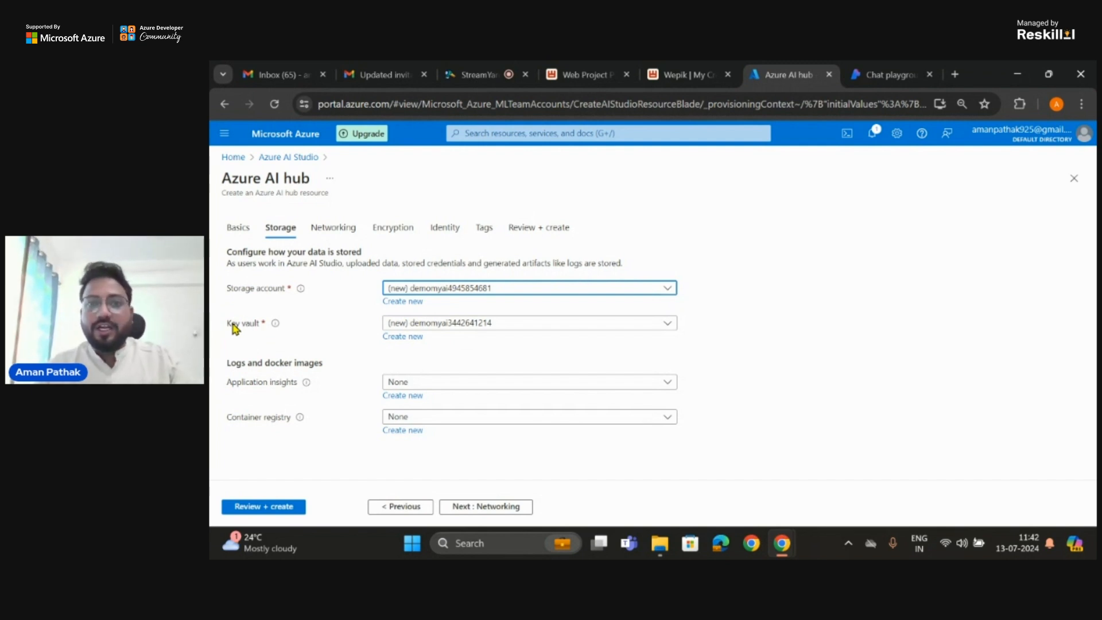
{"action": "mouse_move", "coordinate": [276, 323]}
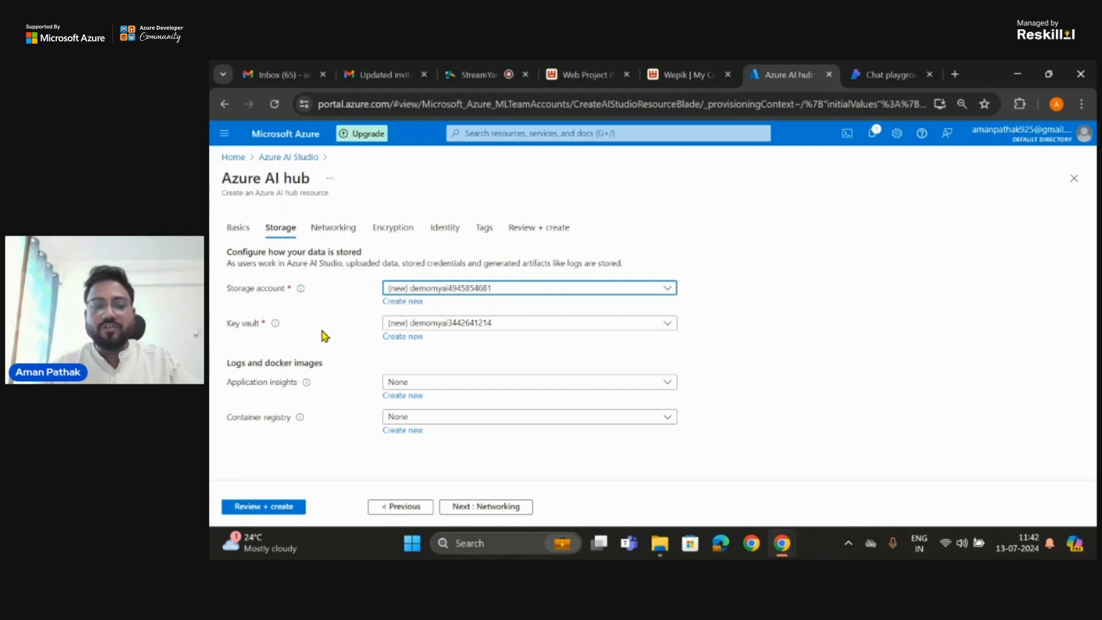
{"action": "left_click", "coordinate": [474, 508]}
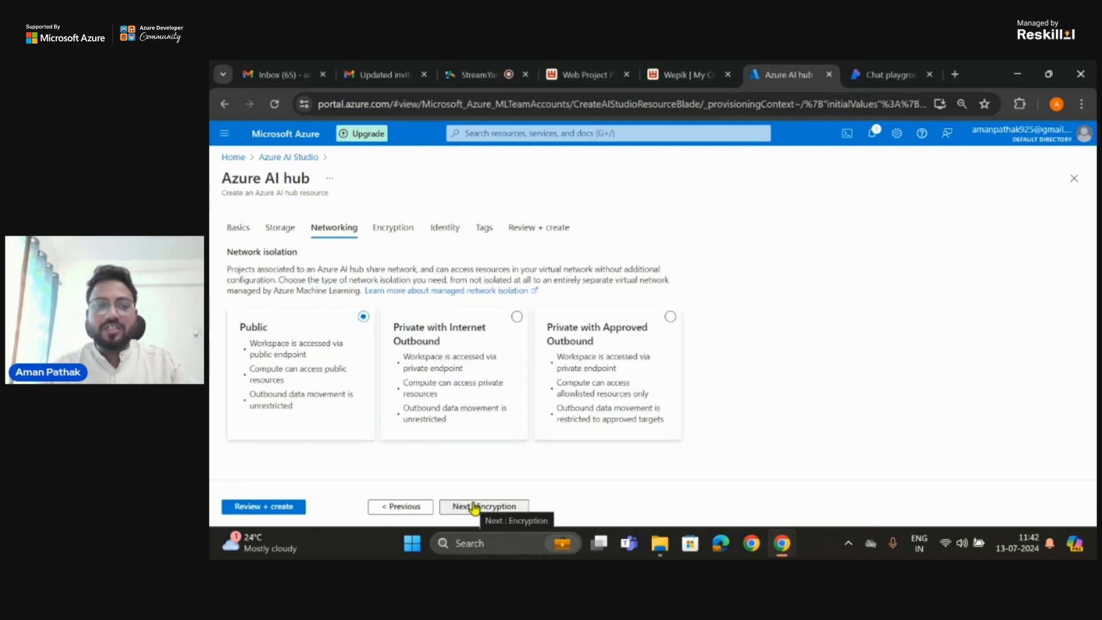
{"action": "left_click", "coordinate": [474, 507]}
{"action": "left_click", "coordinate": [474, 507]}
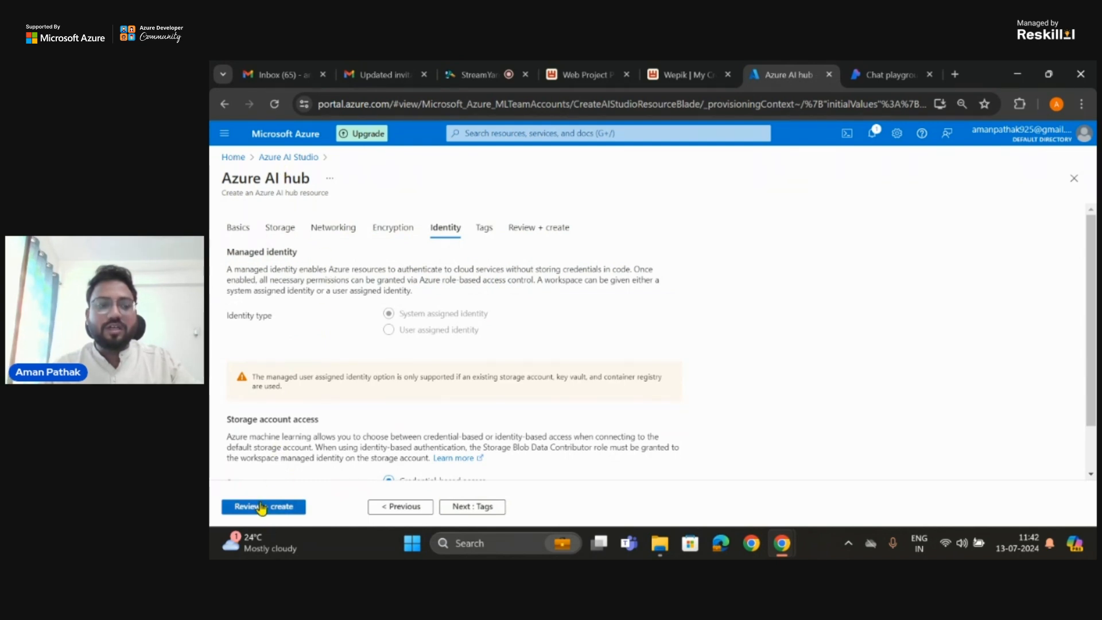
{"action": "left_click", "coordinate": [304, 158]}
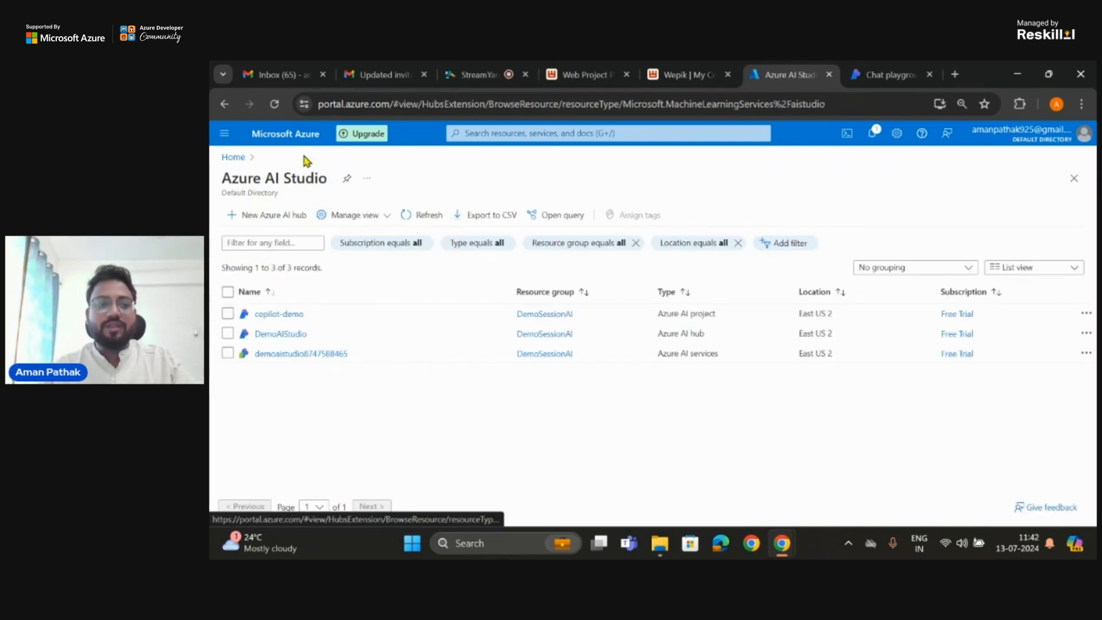
Step: Return to the portal home, search for the AI Search service and open its resource list
{"action": "left_click", "coordinate": [233, 158]}
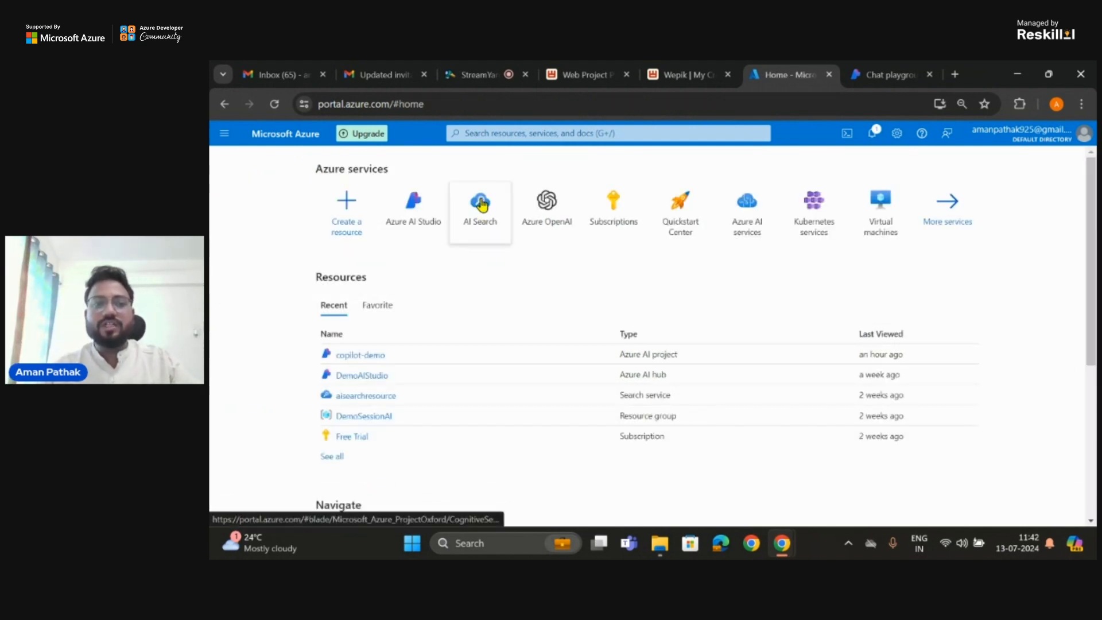
{"action": "left_click", "coordinate": [541, 130]}
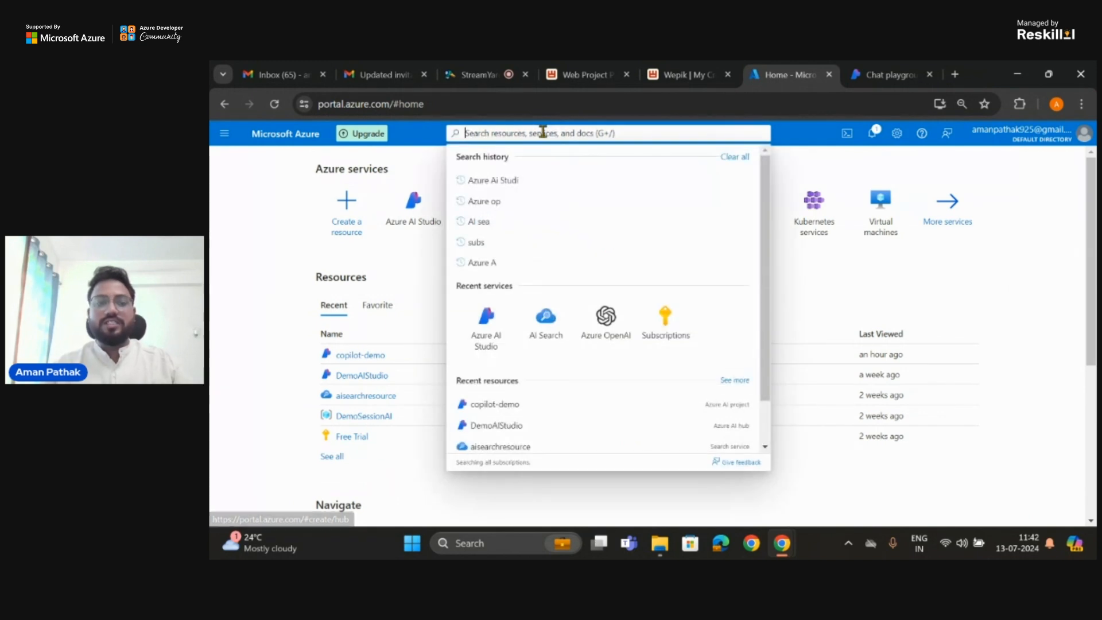
{"action": "type", "text": "Ai s"}
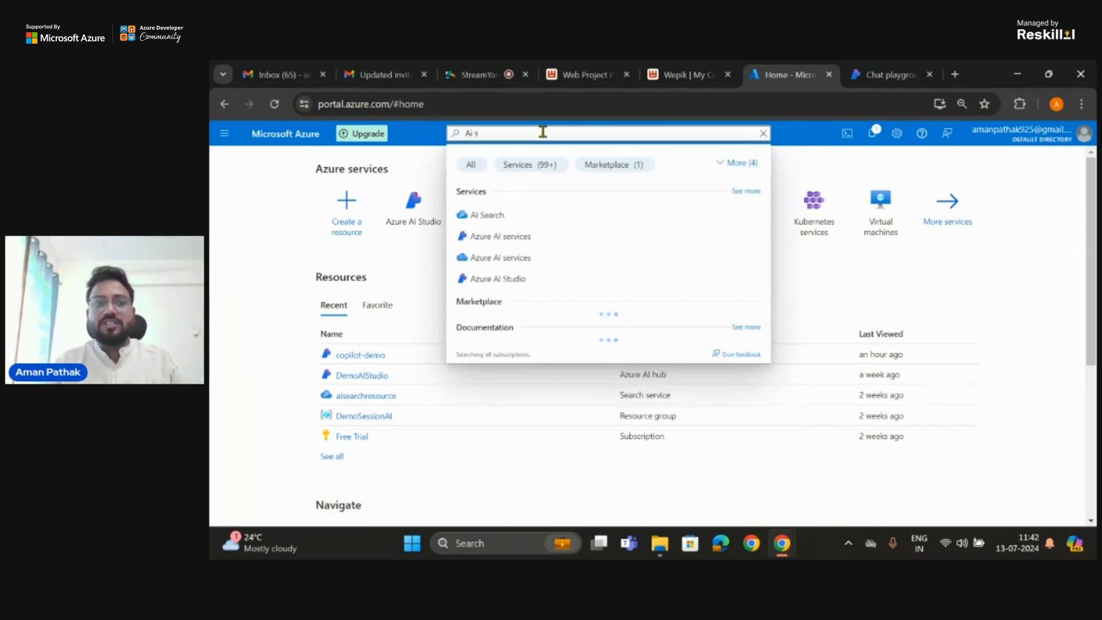
{"action": "left_click", "coordinate": [492, 215]}
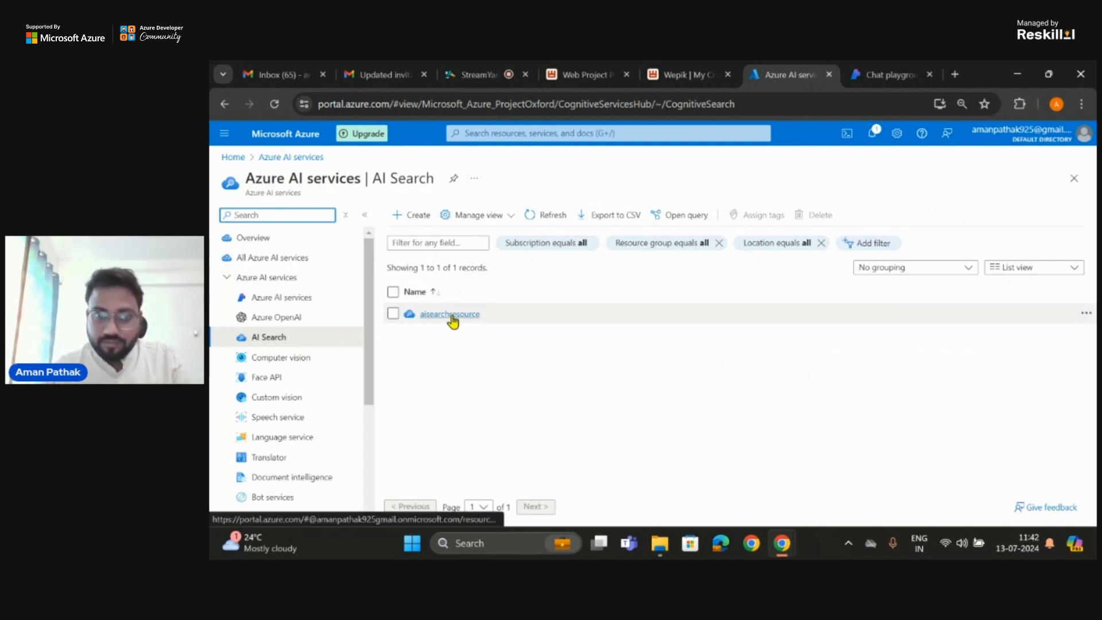
Step: Examine the overview of the existing aisearchresource search service and return to the AI Search list
{"action": "left_click", "coordinate": [451, 315]}
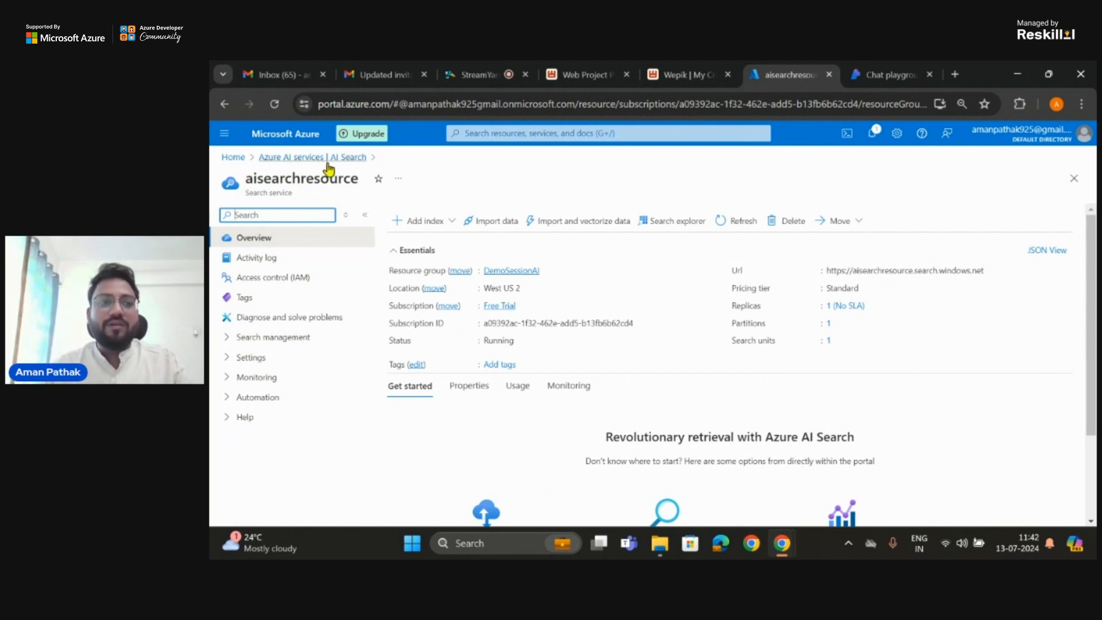
{"action": "scroll", "coordinate": [382, 317], "scroll_direction": "down", "scroll_amount": 1}
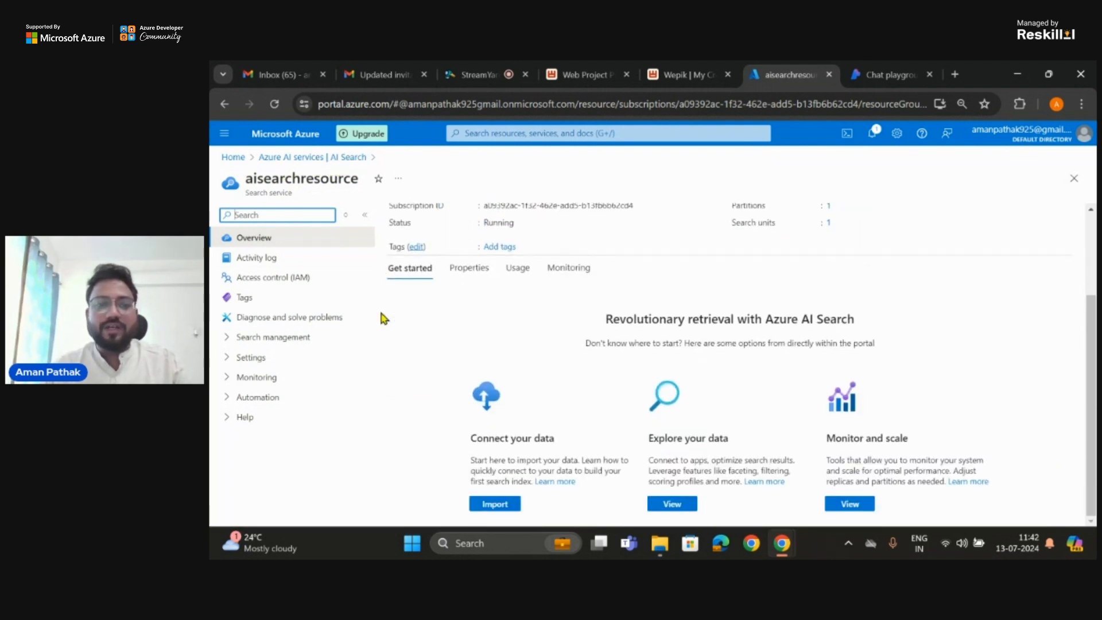
{"action": "scroll", "coordinate": [379, 310], "scroll_direction": "up", "scroll_amount": 1}
{"action": "left_click", "coordinate": [304, 160]}
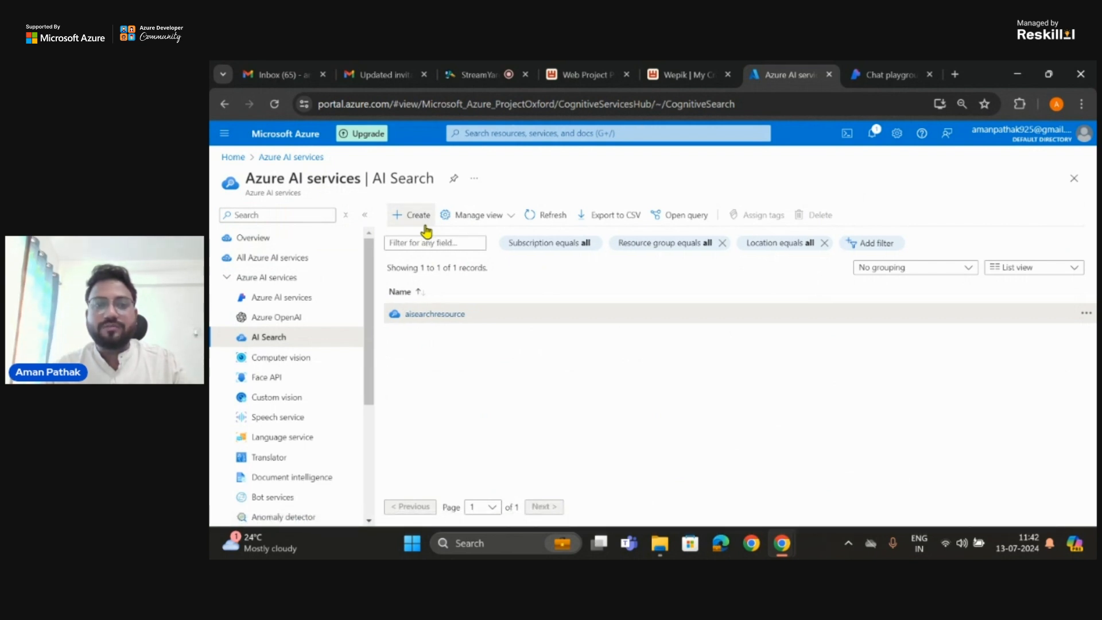
Step: Inspect the subscription and resource group choices for a new search service, and return to the AI Search list without creating it
{"action": "left_click", "coordinate": [426, 230]}
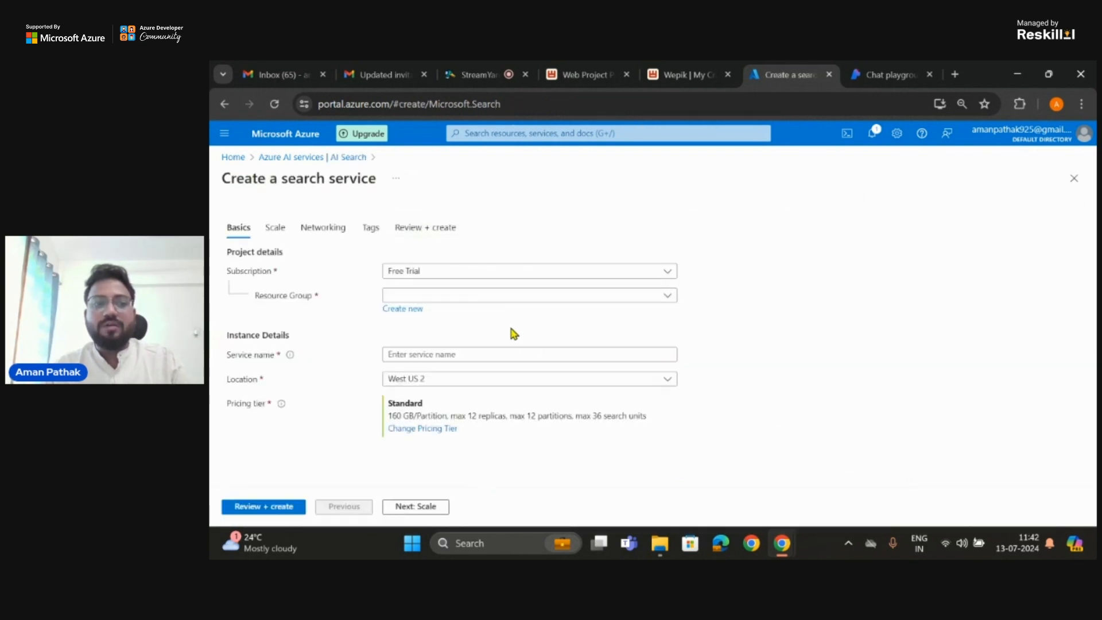
{"action": "left_click", "coordinate": [505, 295]}
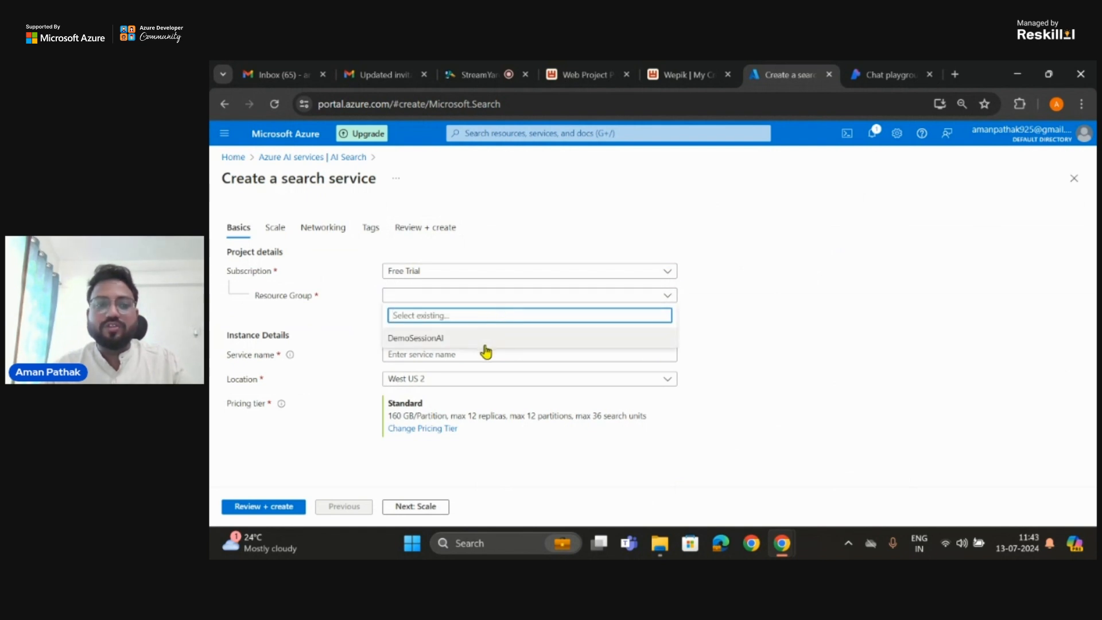
{"action": "left_click", "coordinate": [357, 326]}
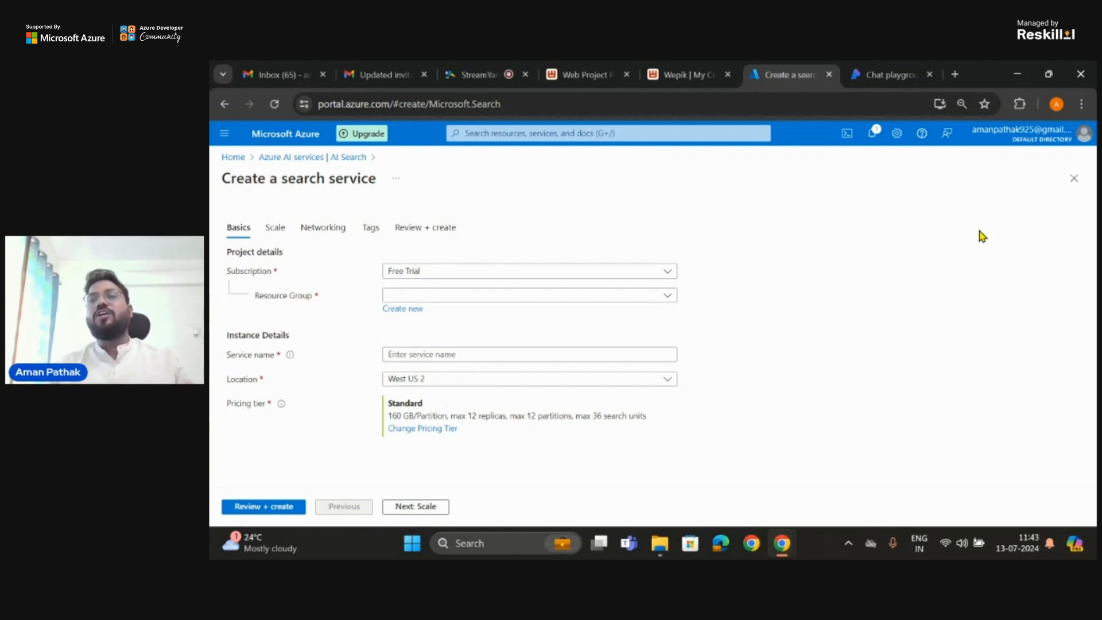
{"action": "left_click", "coordinate": [639, 272]}
{"action": "left_click", "coordinate": [583, 314]}
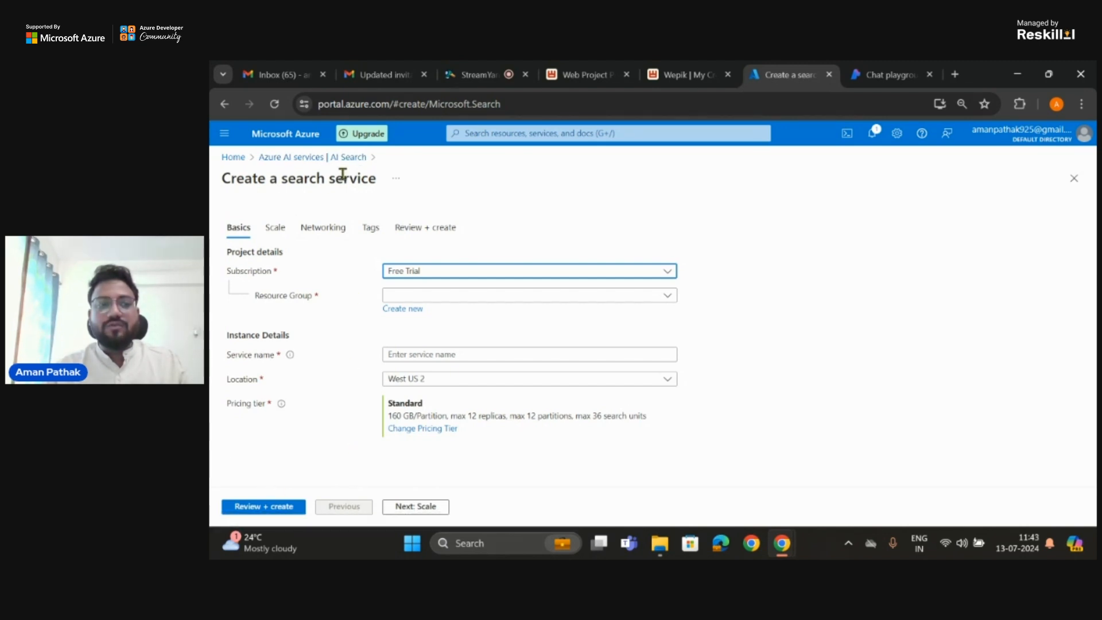
{"action": "left_click", "coordinate": [301, 163]}
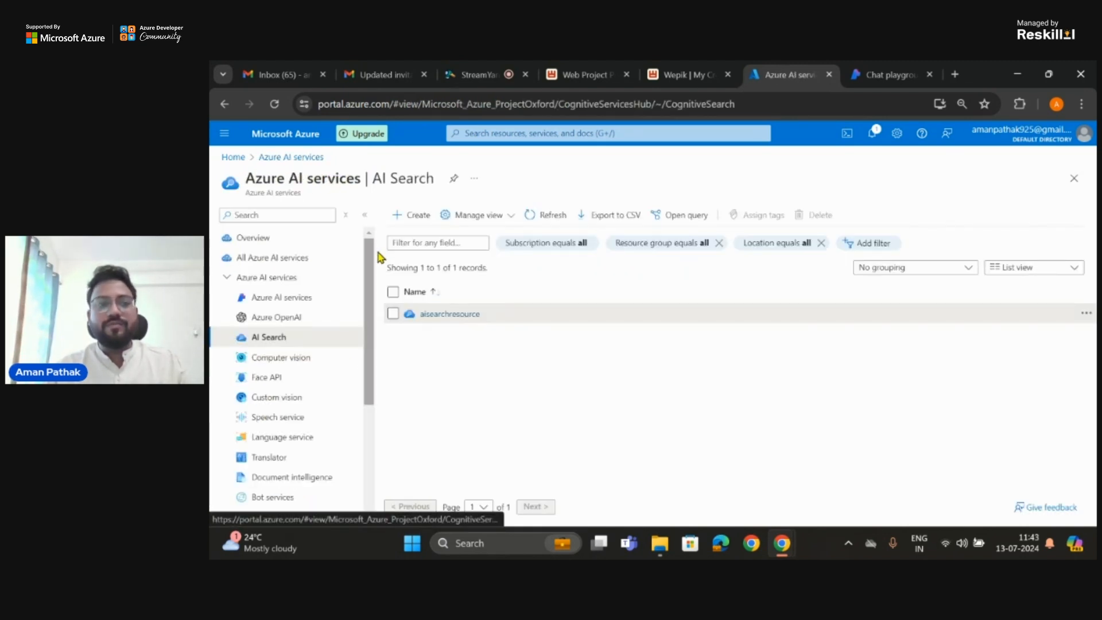
Step: Return to the portal home, search for "Azure AI Studio" and open its resource list
{"action": "left_click", "coordinate": [224, 162]}
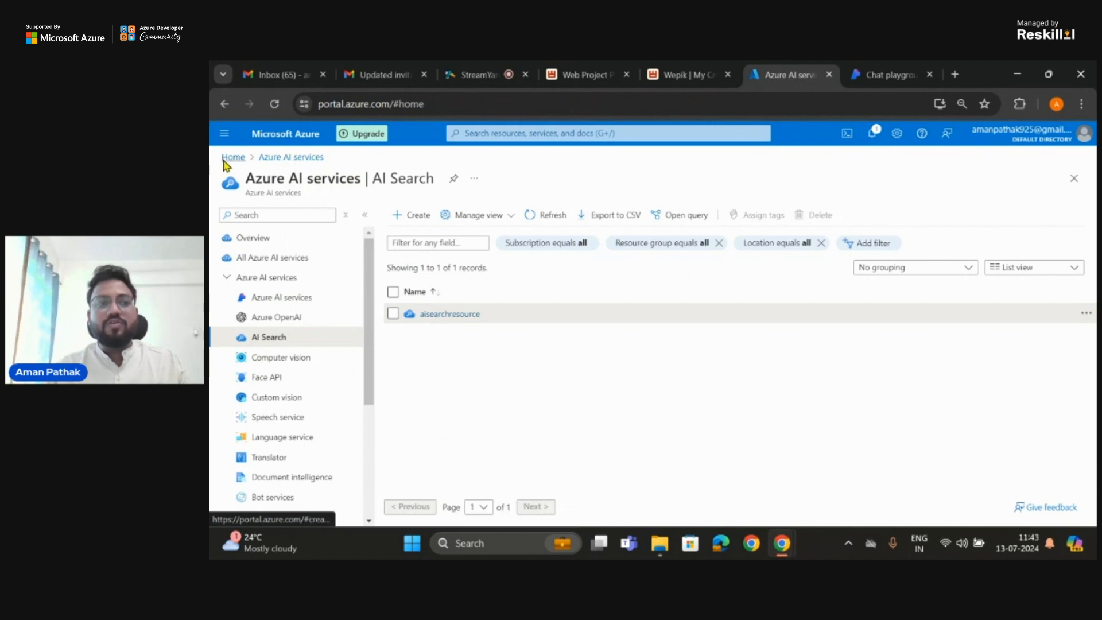
{"action": "left_click", "coordinate": [550, 131]}
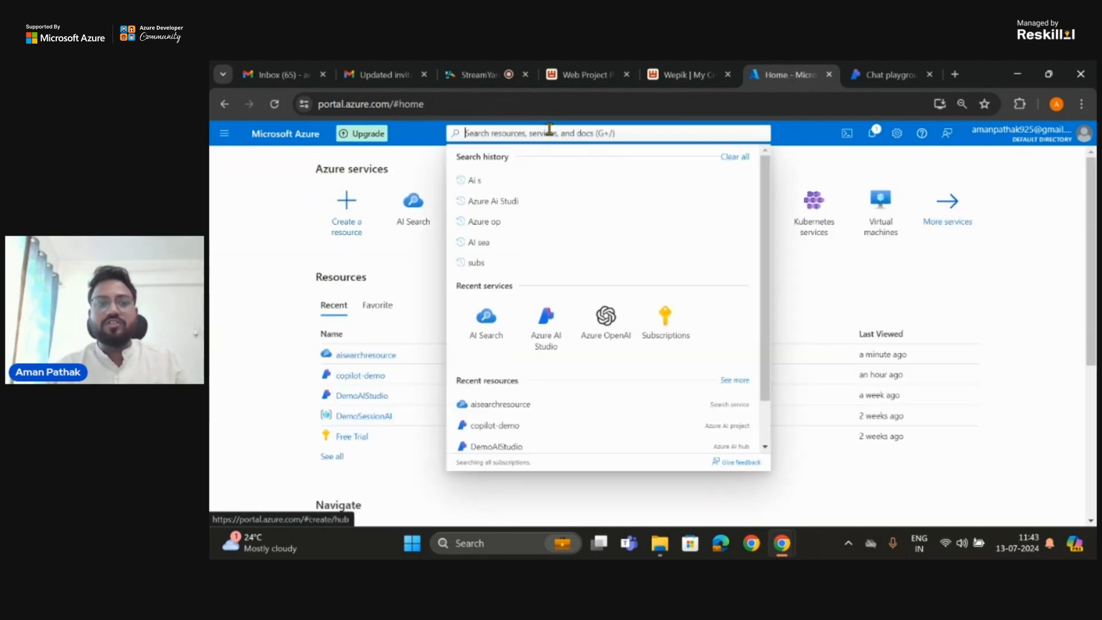
{"action": "type", "text": "Azure"}
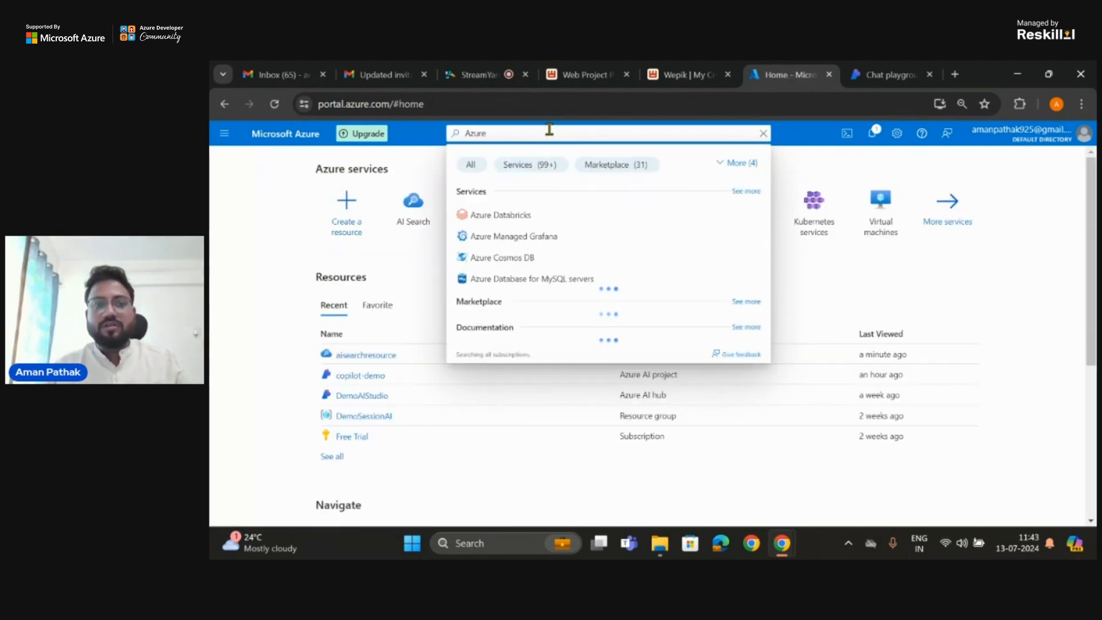
{"action": "type", "text": "AI Studio"}
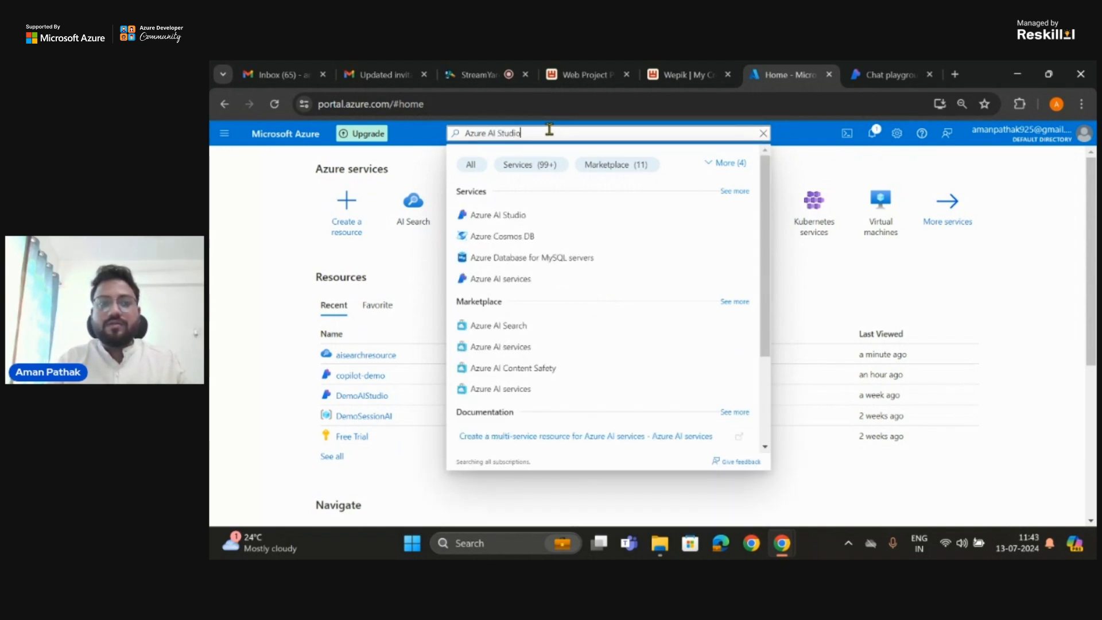
{"action": "left_click", "coordinate": [505, 214]}
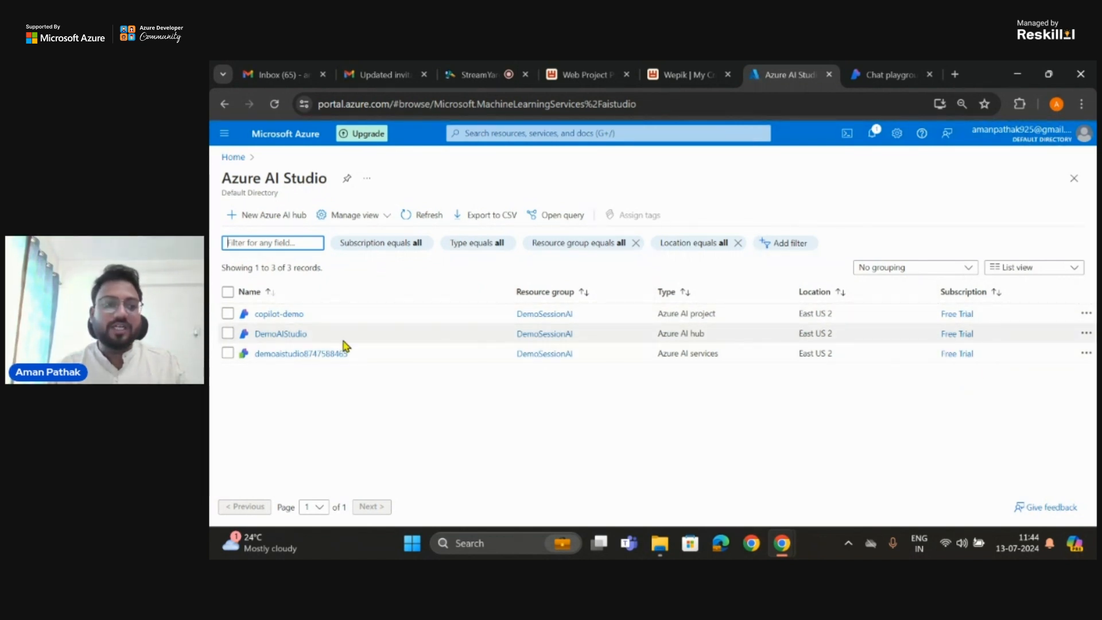
Step: Launch the copilot-demo project in Azure AI Studio and look over its playground, tools and components navigation
{"action": "left_click", "coordinate": [278, 315]}
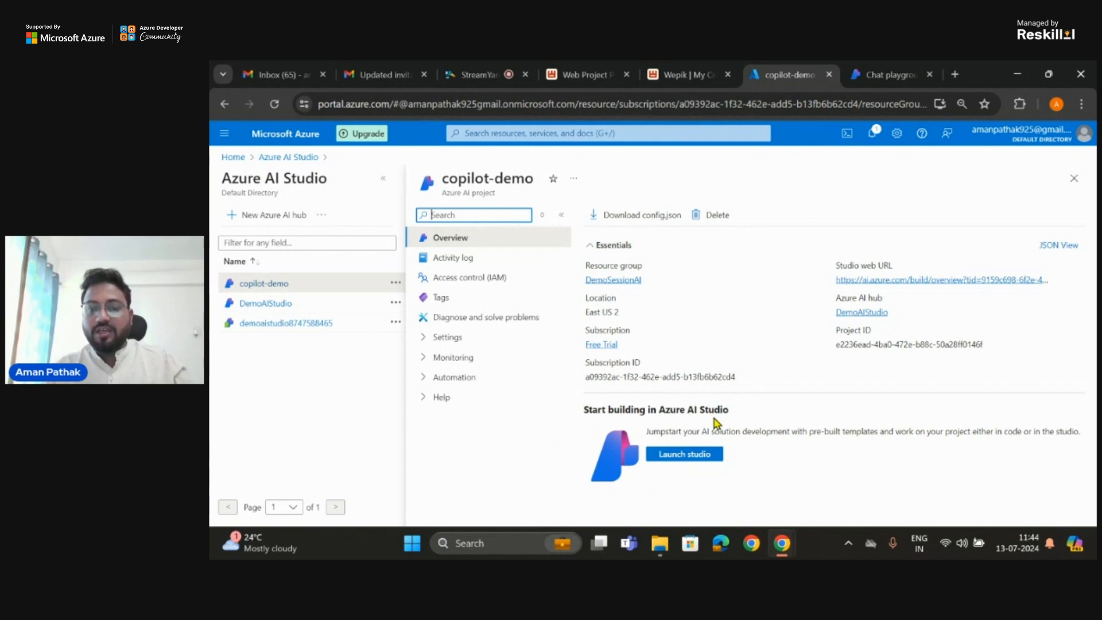
{"action": "left_click", "coordinate": [701, 457]}
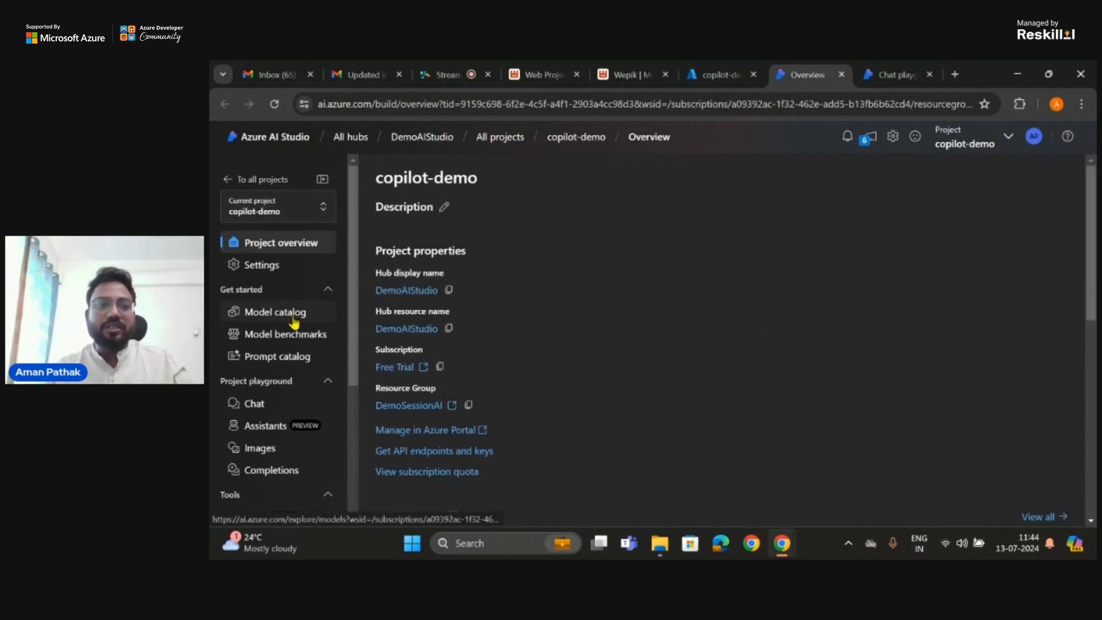
{"action": "scroll", "coordinate": [515, 281], "scroll_direction": "down", "scroll_amount": 2}
{"action": "scroll", "coordinate": [516, 282], "scroll_direction": "up", "scroll_amount": 2}
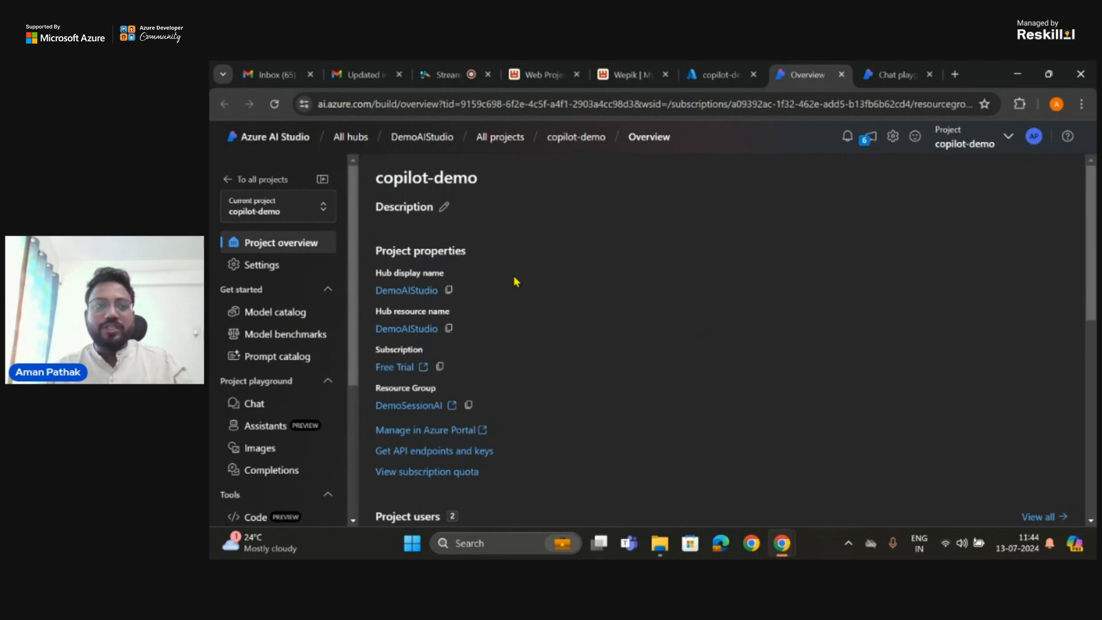
{"action": "scroll", "coordinate": [258, 353], "scroll_direction": "down", "scroll_amount": 3}
{"action": "scroll", "coordinate": [264, 351], "scroll_direction": "down", "scroll_amount": 1}
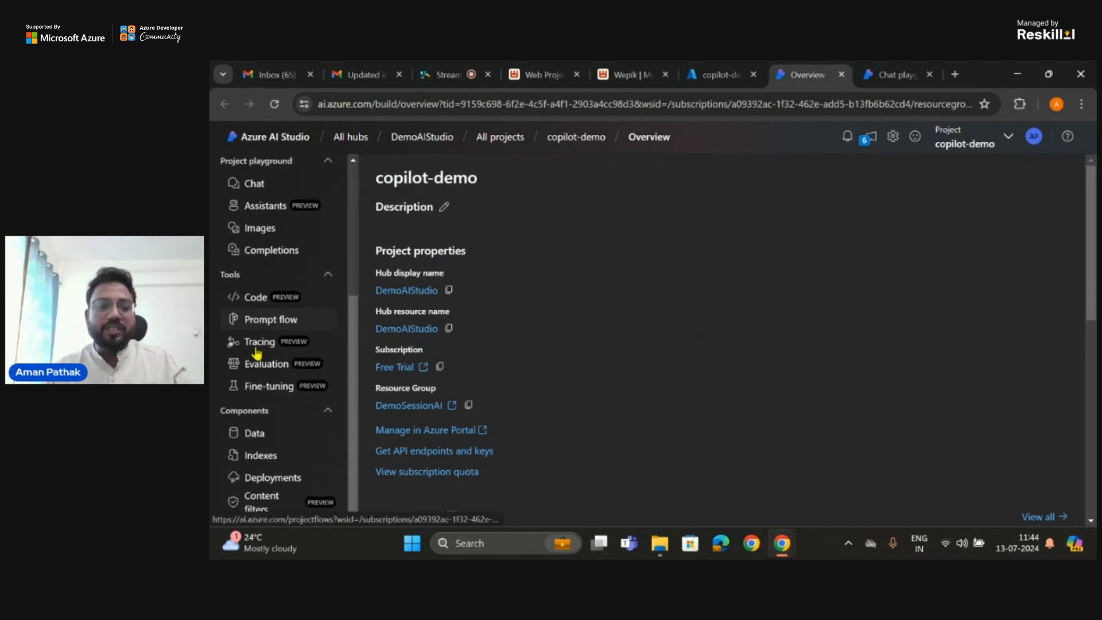
{"action": "scroll", "coordinate": [266, 344], "scroll_direction": "up", "scroll_amount": 4}
Step: Reselect copilot-demo as the current project and review its overview, including project users, recent resources and documentation
{"action": "left_click", "coordinate": [268, 248]}
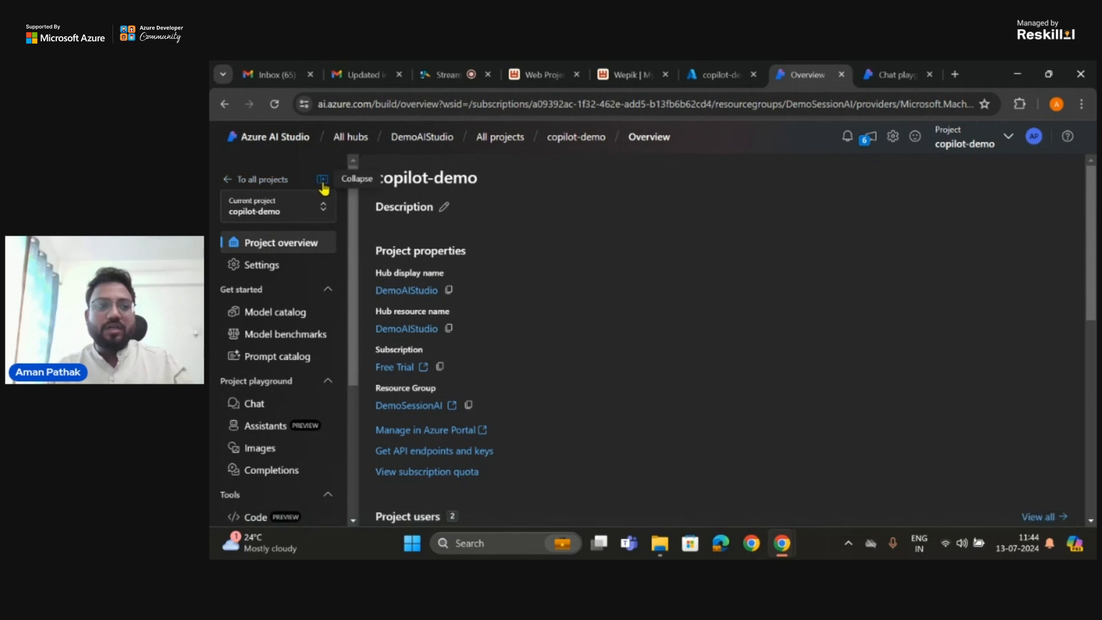
{"action": "left_click", "coordinate": [307, 220]}
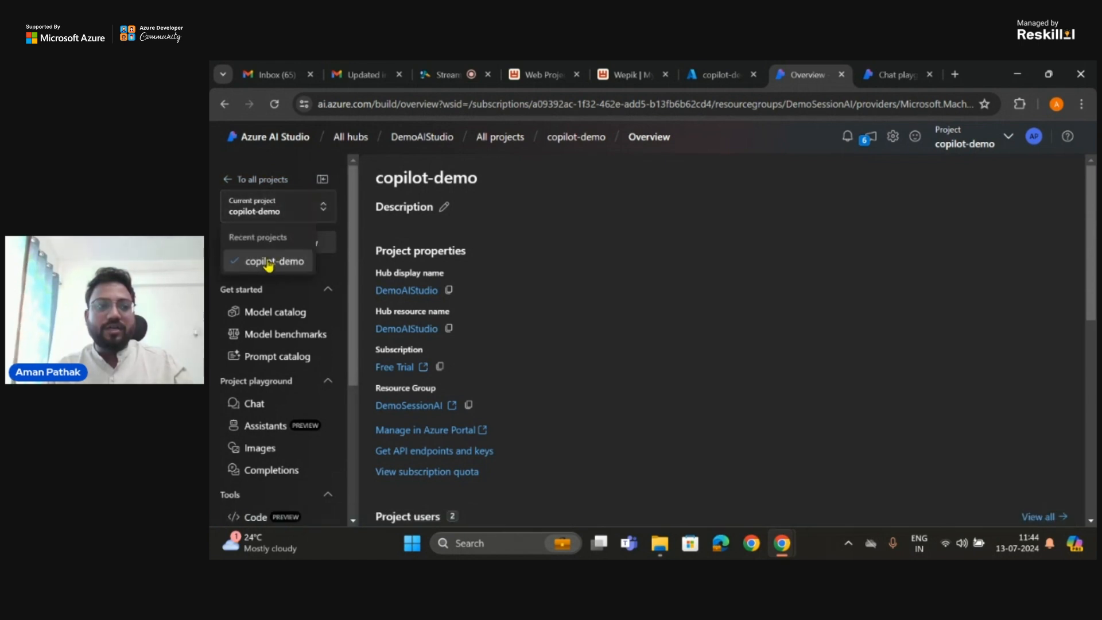
{"action": "left_click", "coordinate": [267, 263]}
{"action": "scroll", "coordinate": [493, 275], "scroll_direction": "down", "scroll_amount": 6}
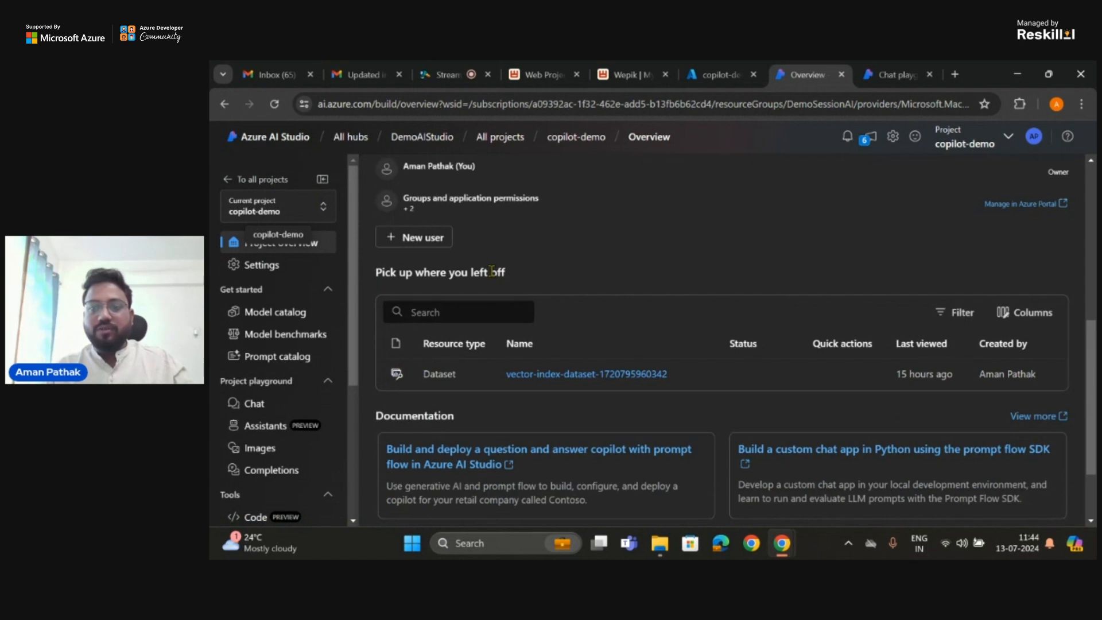
{"action": "scroll", "coordinate": [492, 271], "scroll_direction": "up", "scroll_amount": 1}
{"action": "scroll", "coordinate": [411, 246], "scroll_direction": "down", "scroll_amount": 1}
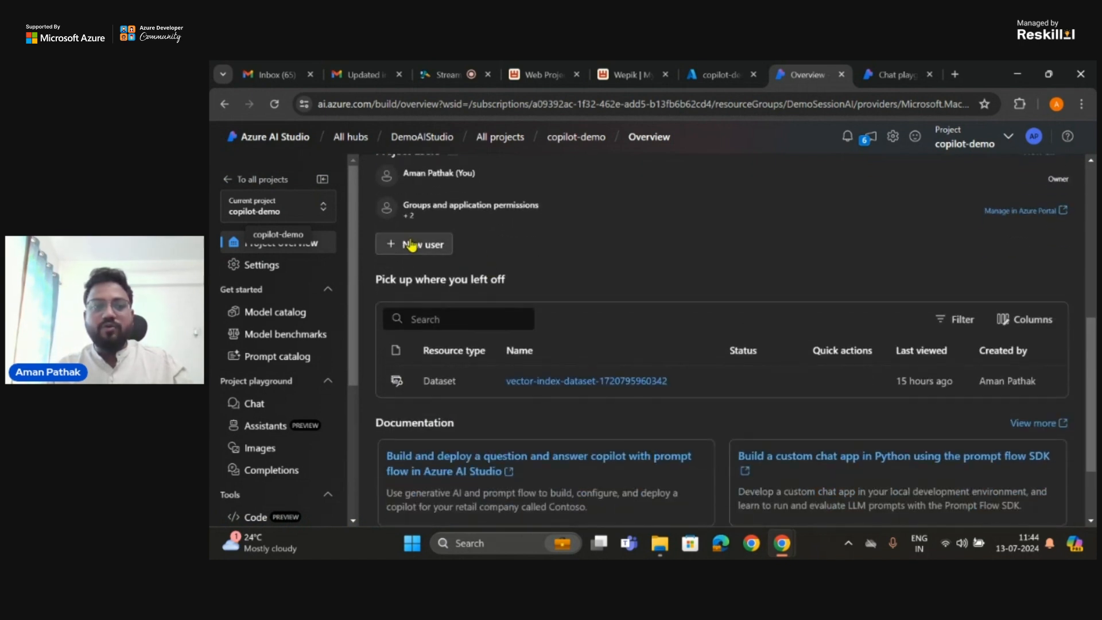
{"action": "scroll", "coordinate": [488, 245], "scroll_direction": "up", "scroll_amount": 1}
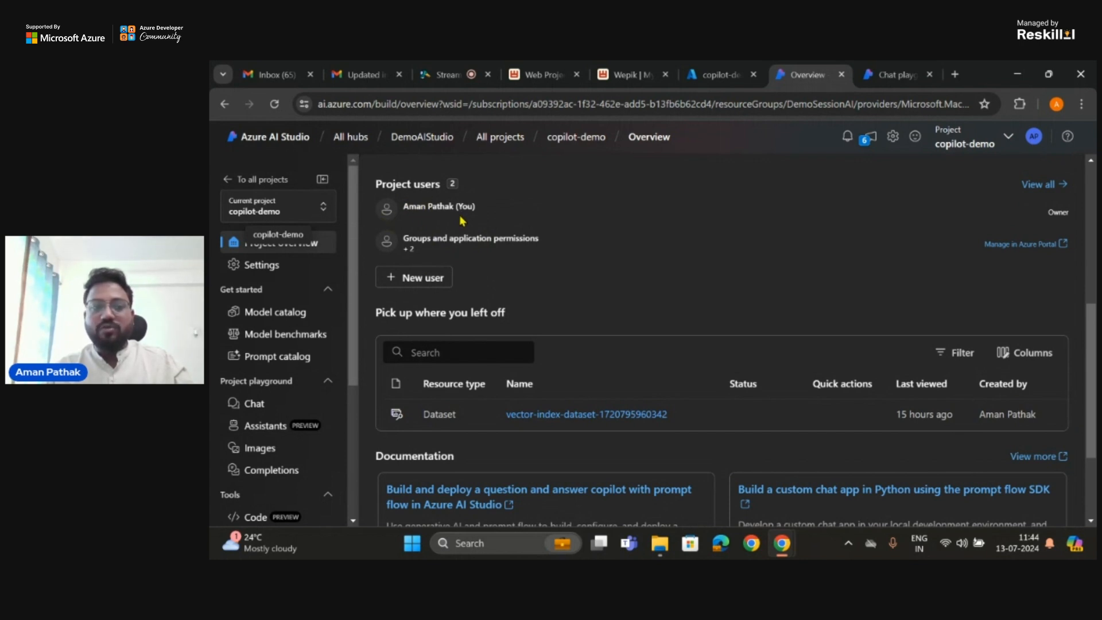
{"action": "scroll", "coordinate": [462, 221], "scroll_direction": "down", "scroll_amount": 3}
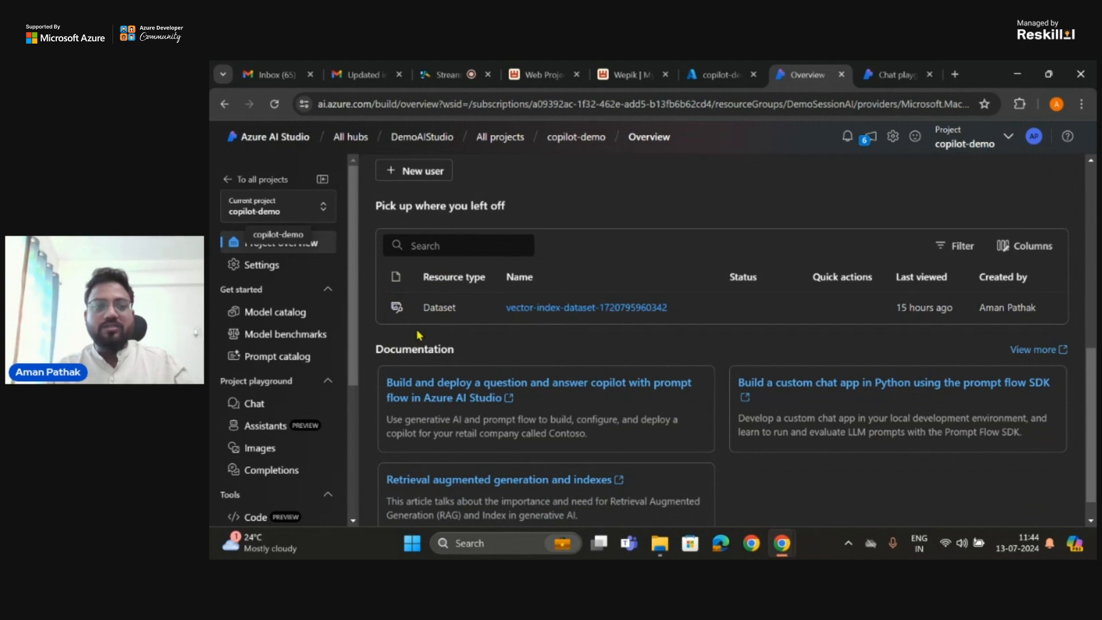
{"action": "scroll", "coordinate": [419, 336], "scroll_direction": "up", "scroll_amount": 3}
Step: Take a brief look at the project's deployments page, and return to the project overview to review its properties
{"action": "scroll", "coordinate": [315, 297], "scroll_direction": "down", "scroll_amount": 6}
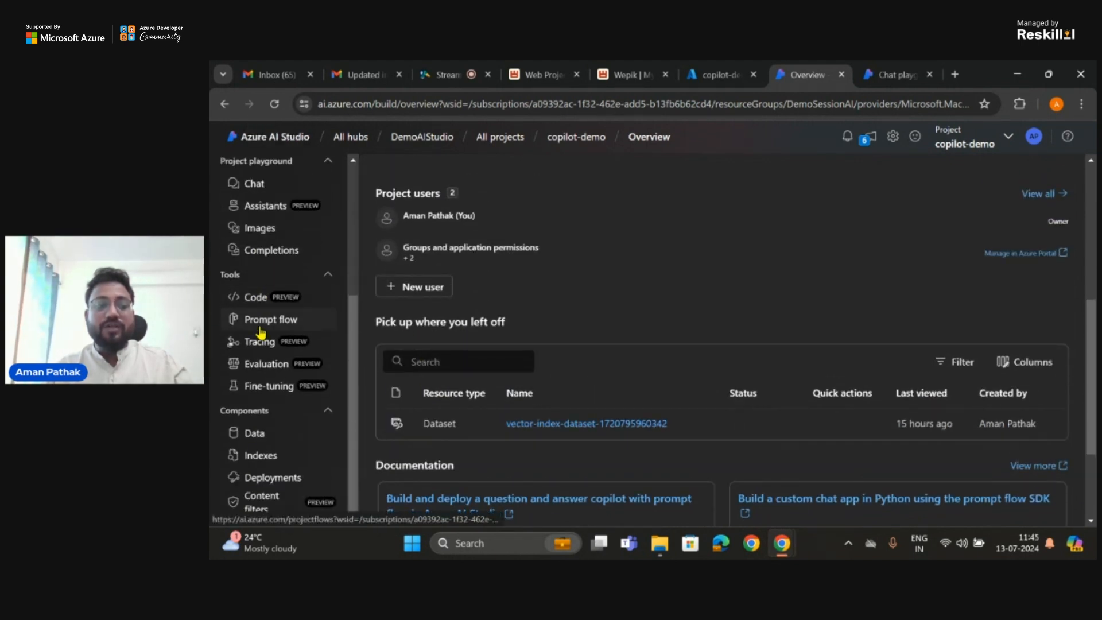
{"action": "left_click", "coordinate": [266, 479]}
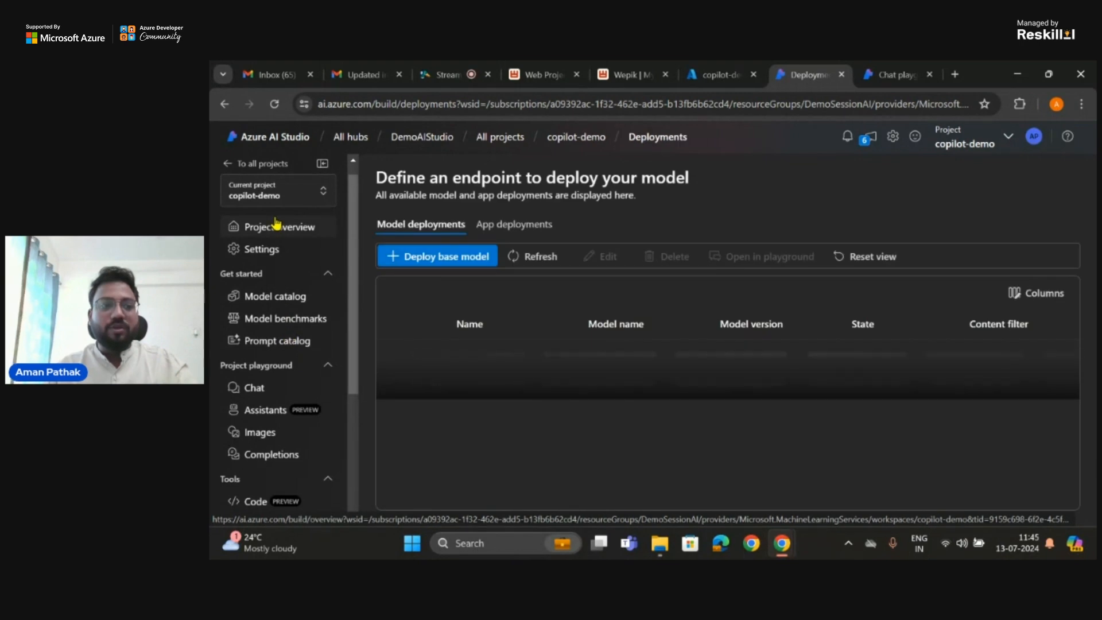
{"action": "left_click", "coordinate": [276, 225]}
{"action": "scroll", "coordinate": [472, 278], "scroll_direction": "down", "scroll_amount": 1}
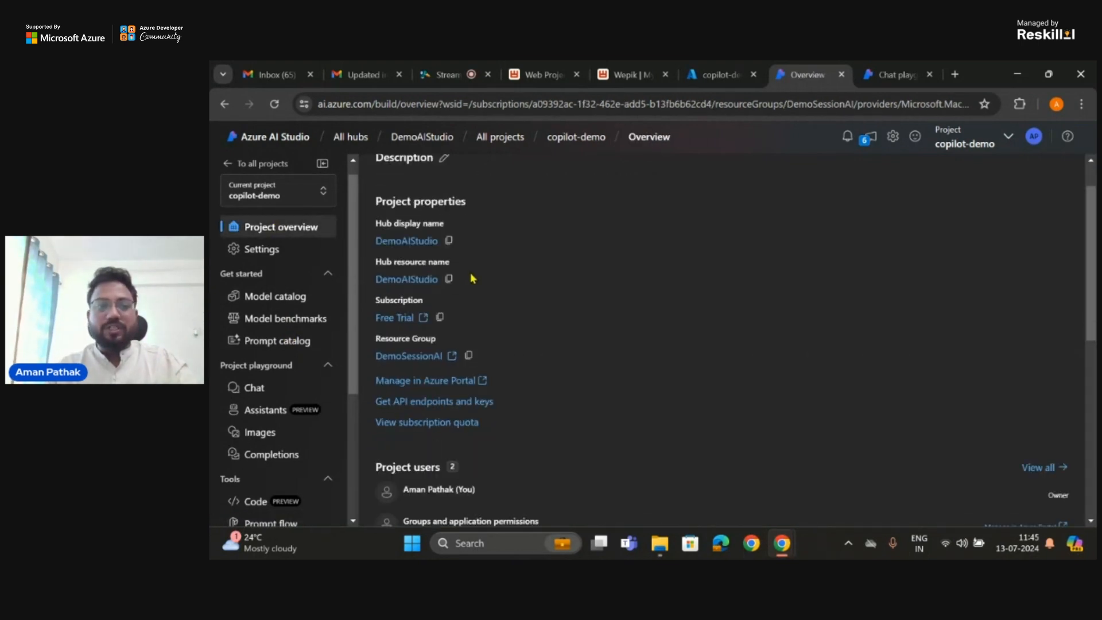
{"action": "scroll", "coordinate": [473, 278], "scroll_direction": "down", "scroll_amount": 7}
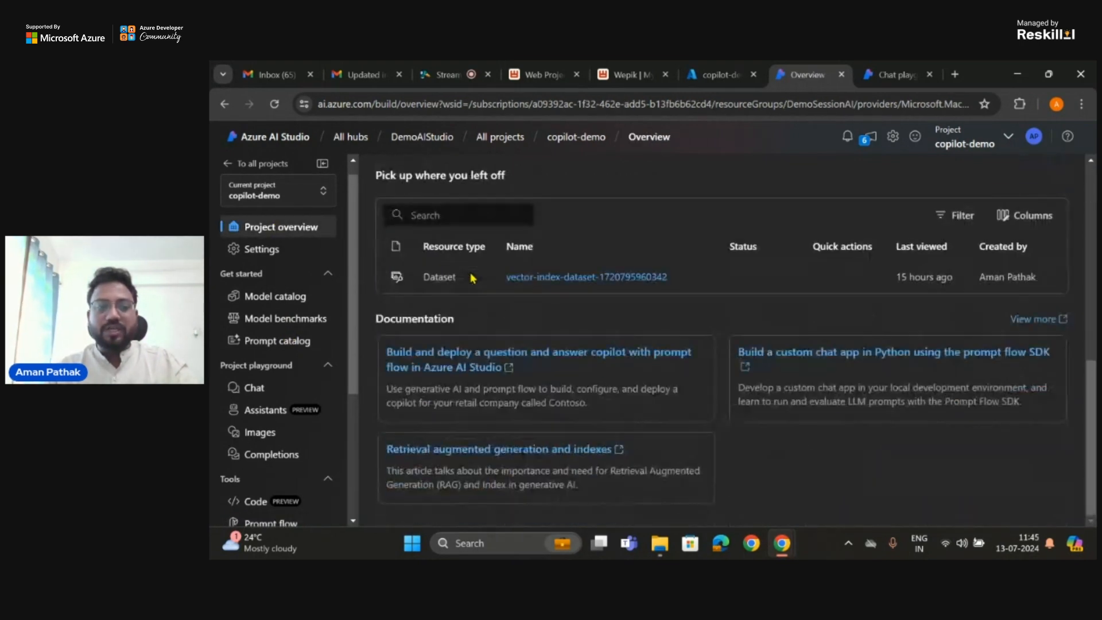
{"action": "scroll", "coordinate": [472, 279], "scroll_direction": "up", "scroll_amount": 8}
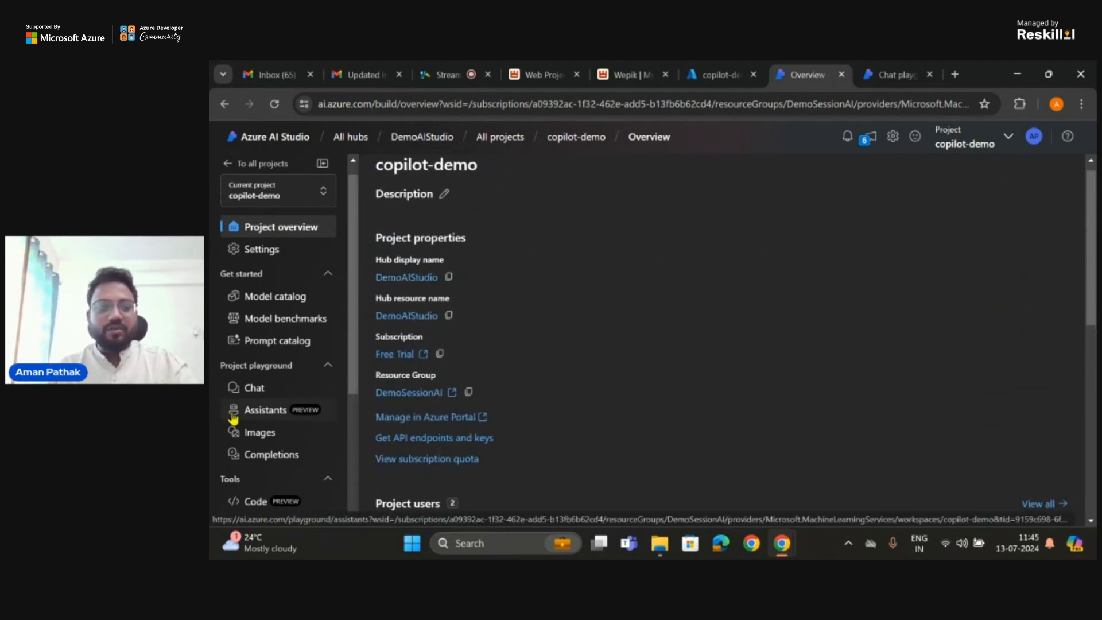
Step: Open the copilot-demo project's model deployments and start a new base model deployment
{"action": "scroll", "coordinate": [231, 448], "scroll_direction": "down", "scroll_amount": 3}
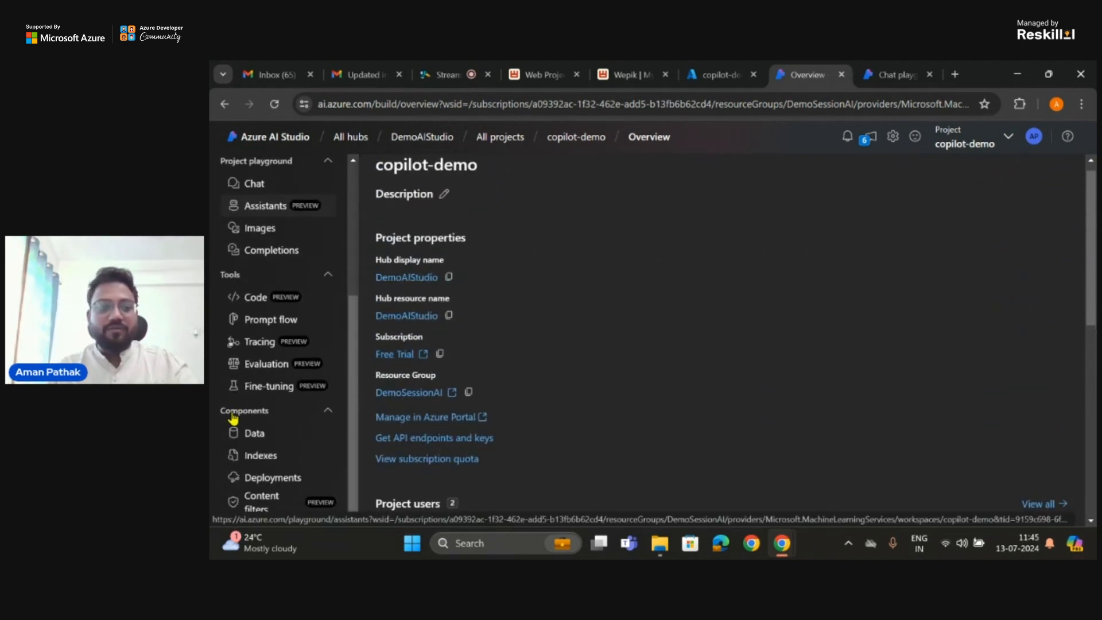
{"action": "left_click", "coordinate": [263, 487]}
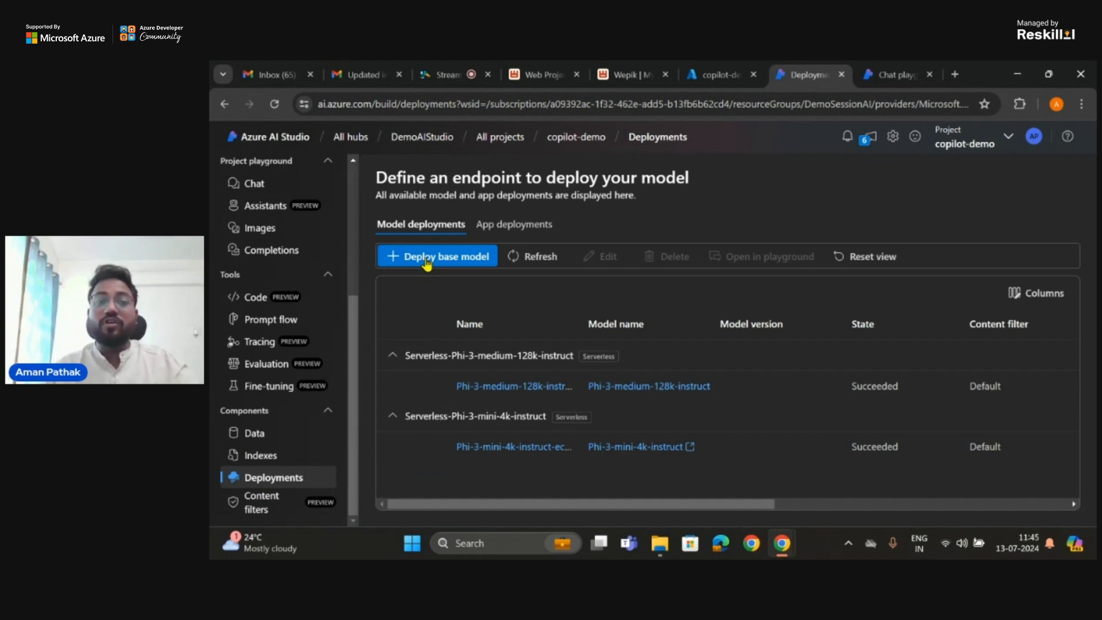
{"action": "left_click", "coordinate": [425, 260]}
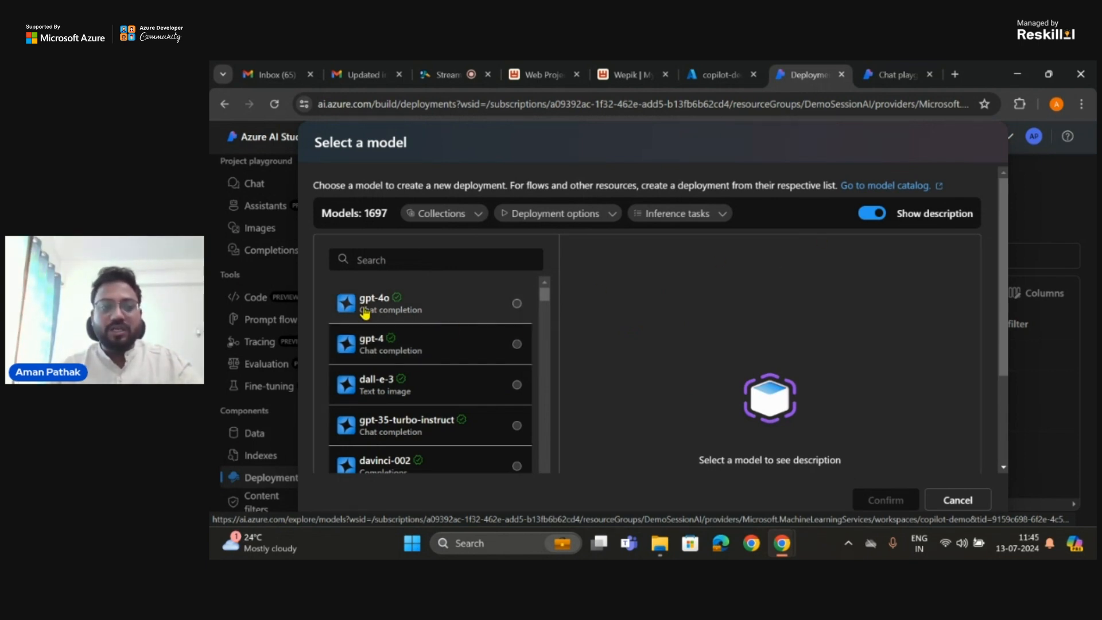
Step: Examine the models available for deployment, from the GPT and Phi-3 families through Llama, Mistral, Nemotron and Cohere
{"action": "scroll", "coordinate": [374, 353], "scroll_direction": "down", "scroll_amount": 1}
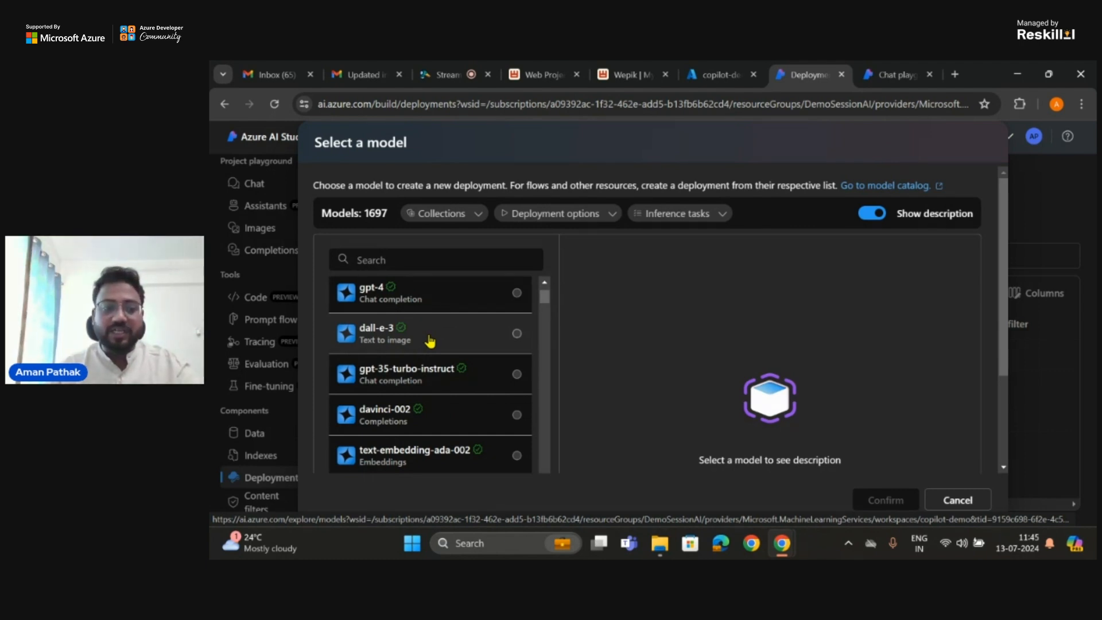
{"action": "scroll", "coordinate": [373, 411], "scroll_direction": "down", "scroll_amount": 2}
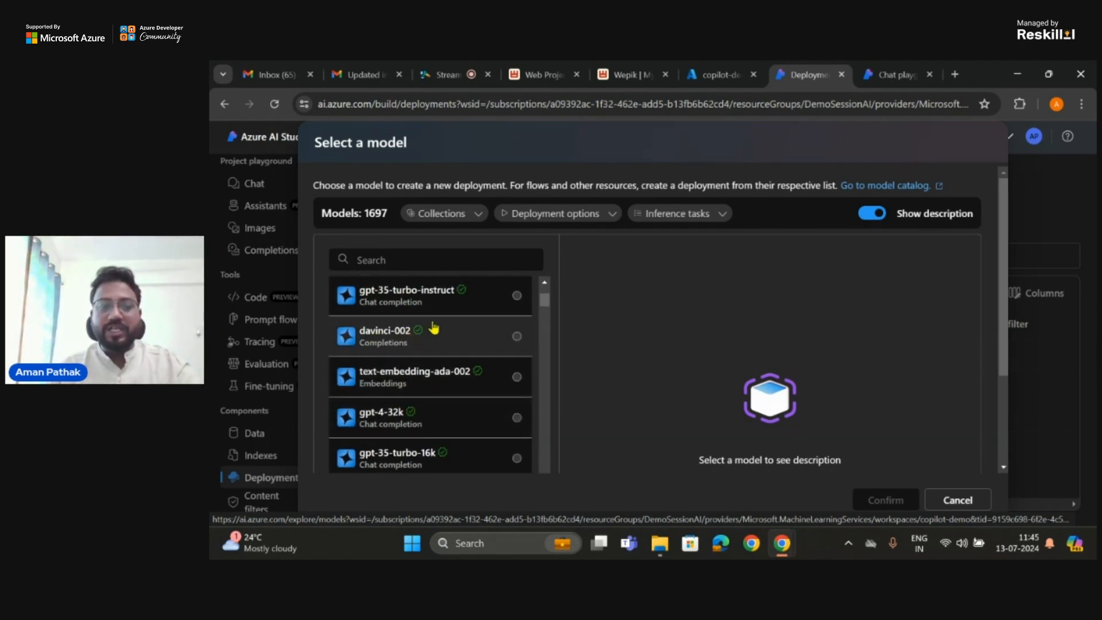
{"action": "scroll", "coordinate": [402, 344], "scroll_direction": "down", "scroll_amount": 4}
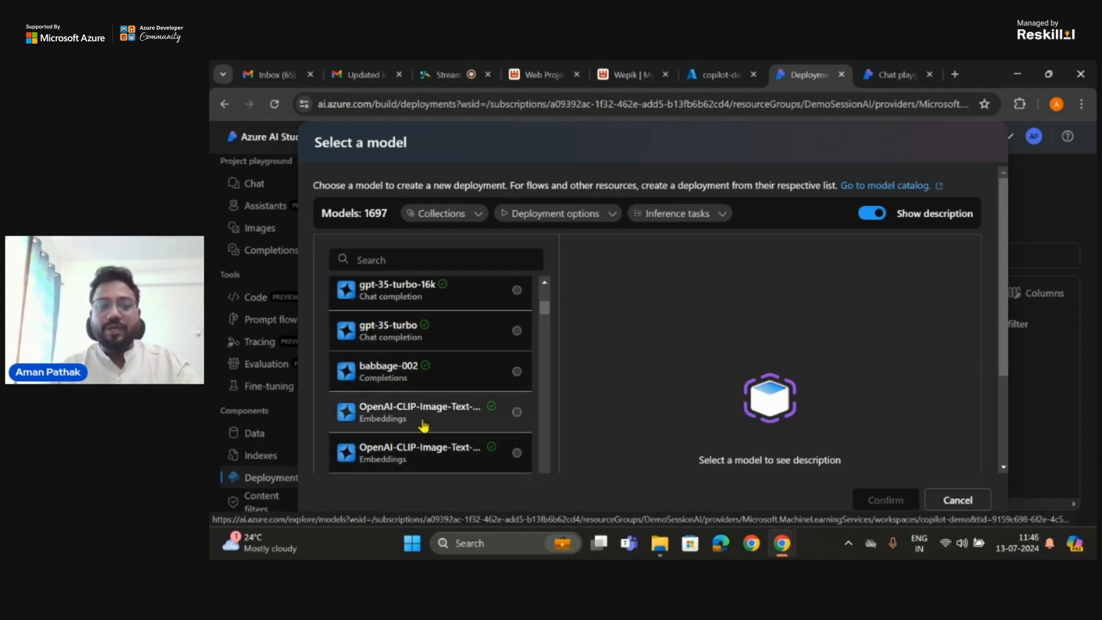
{"action": "scroll", "coordinate": [423, 425], "scroll_direction": "down", "scroll_amount": 3}
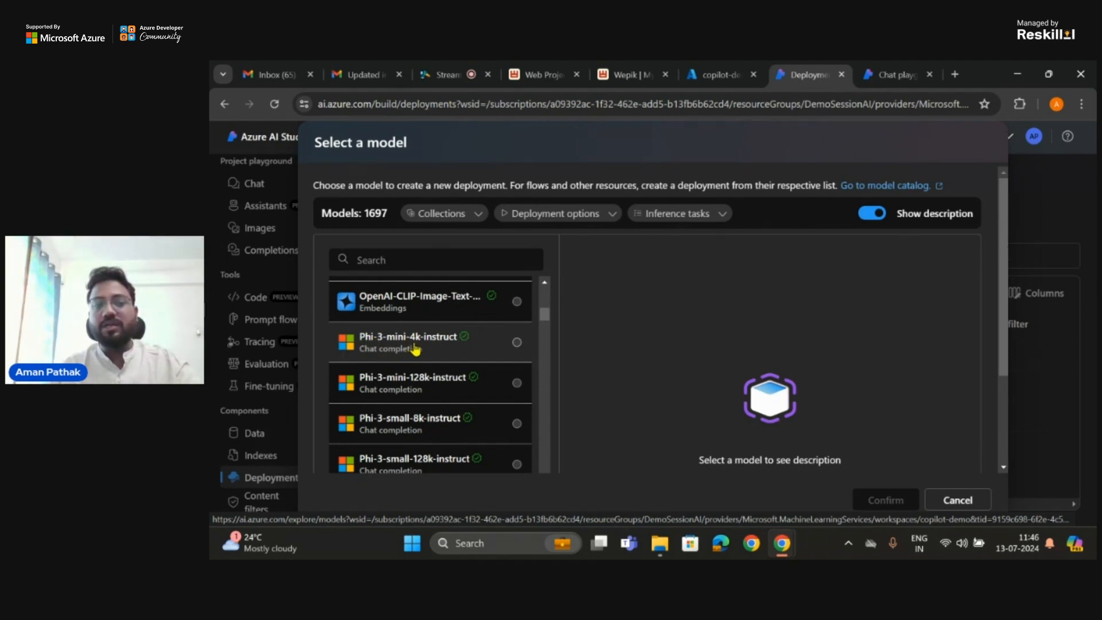
{"action": "scroll", "coordinate": [414, 348], "scroll_direction": "down", "scroll_amount": 5}
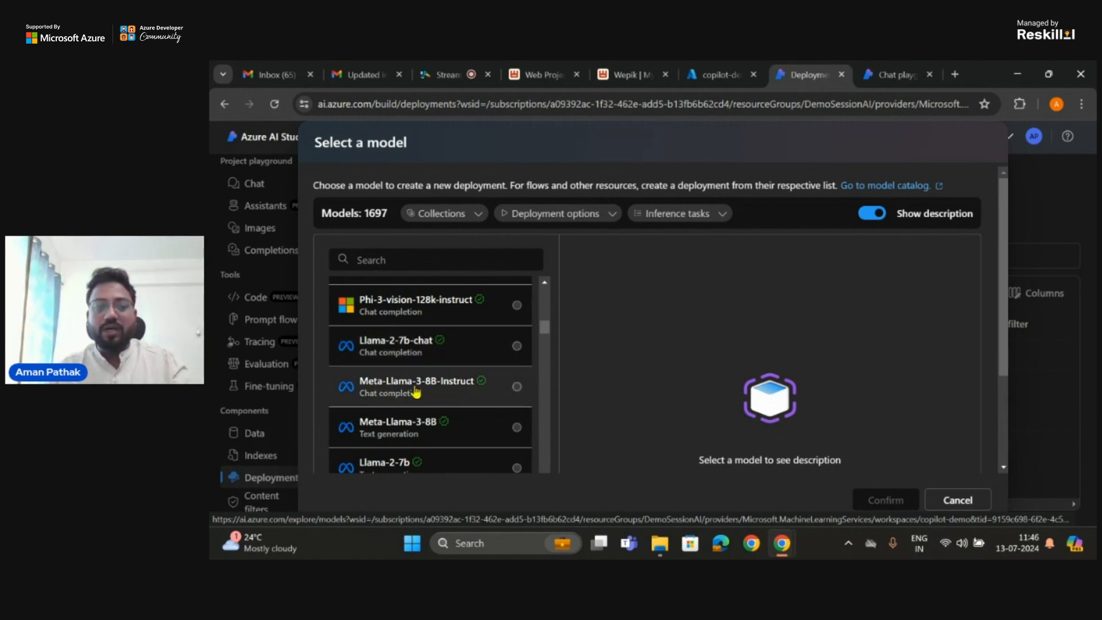
{"action": "scroll", "coordinate": [420, 389], "scroll_direction": "down", "scroll_amount": 2}
{"action": "scroll", "coordinate": [421, 390], "scroll_direction": "down", "scroll_amount": 3}
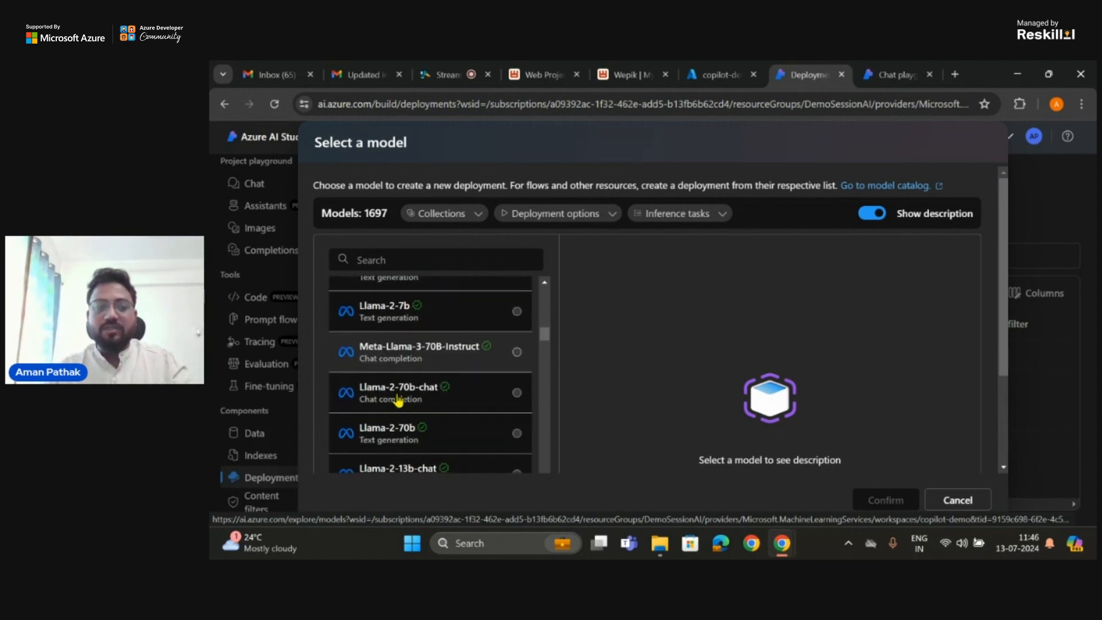
{"action": "scroll", "coordinate": [398, 400], "scroll_direction": "down", "scroll_amount": 6}
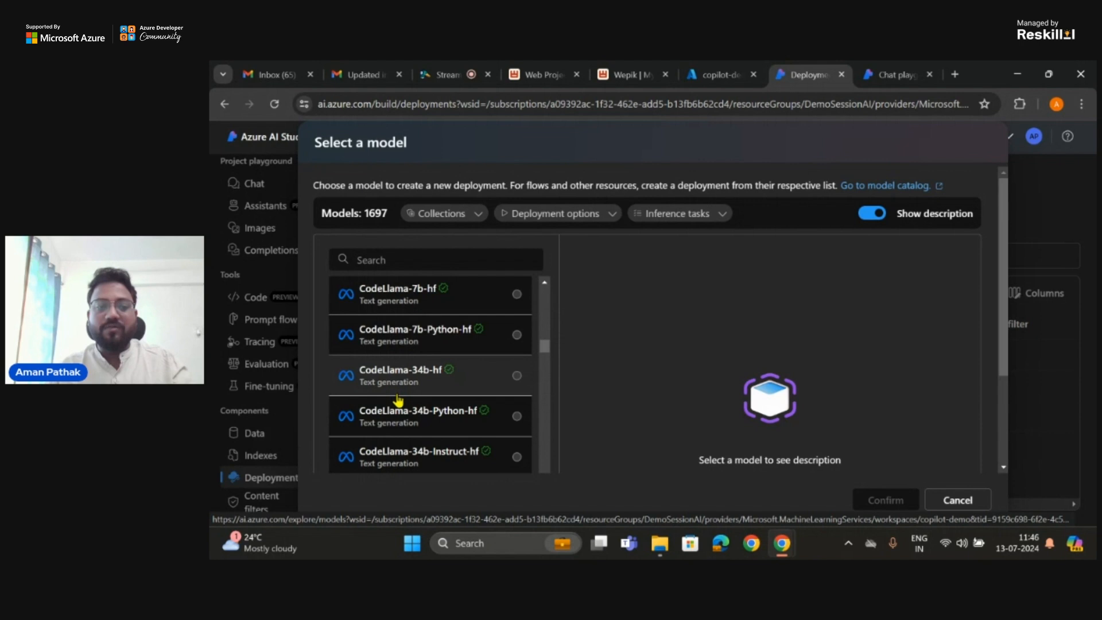
{"action": "scroll", "coordinate": [399, 400], "scroll_direction": "down", "scroll_amount": 5}
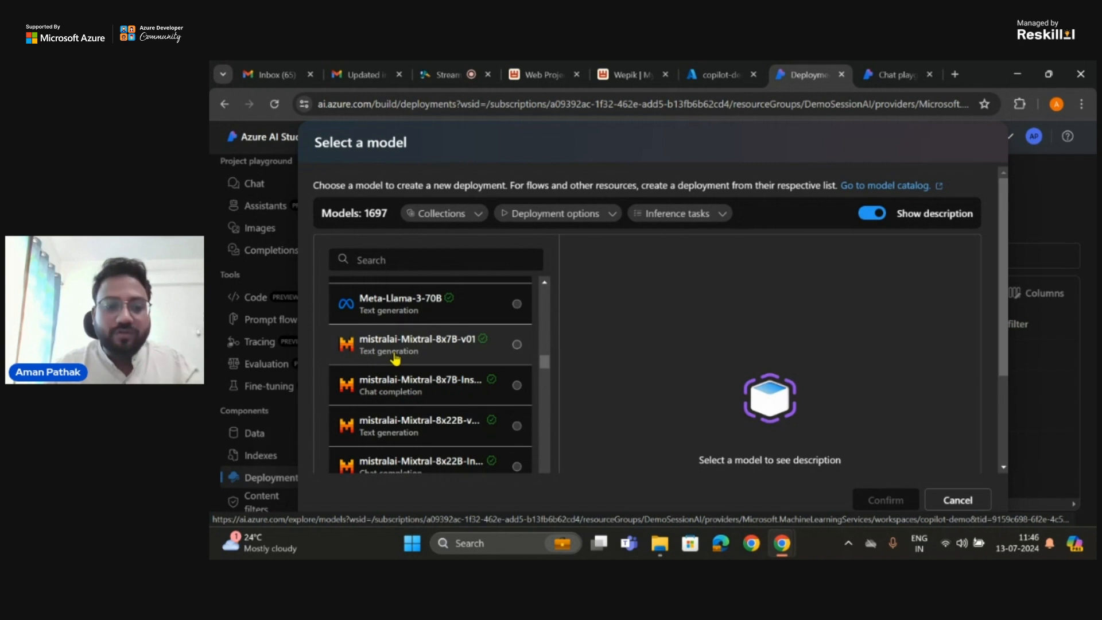
{"action": "scroll", "coordinate": [395, 358], "scroll_direction": "down", "scroll_amount": 1}
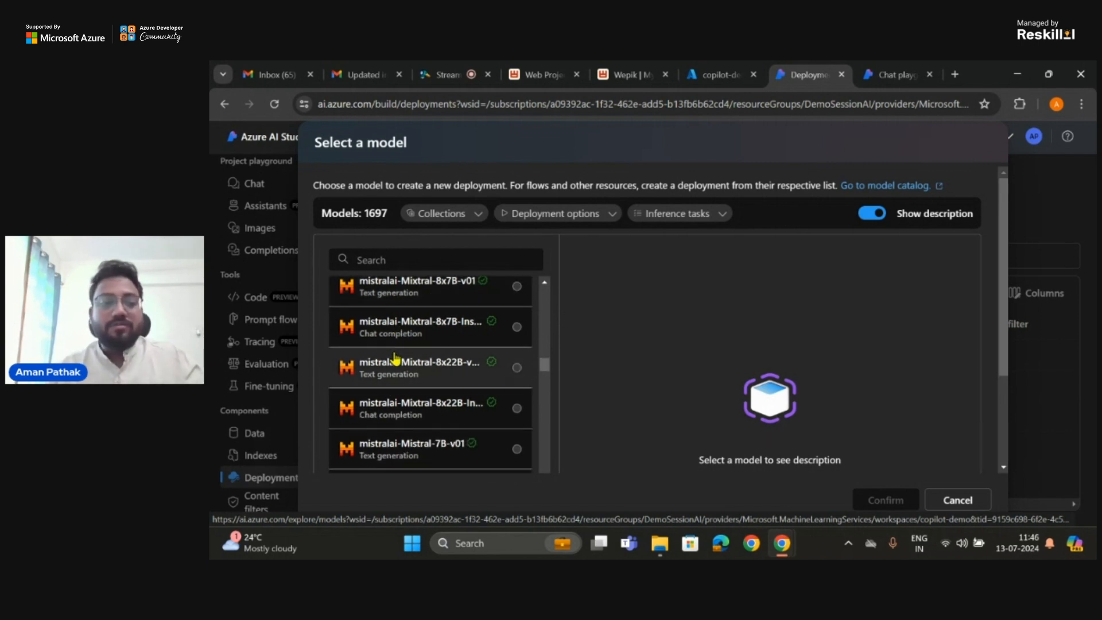
{"action": "scroll", "coordinate": [401, 353], "scroll_direction": "down", "scroll_amount": 5}
{"action": "scroll", "coordinate": [408, 340], "scroll_direction": "down", "scroll_amount": 1}
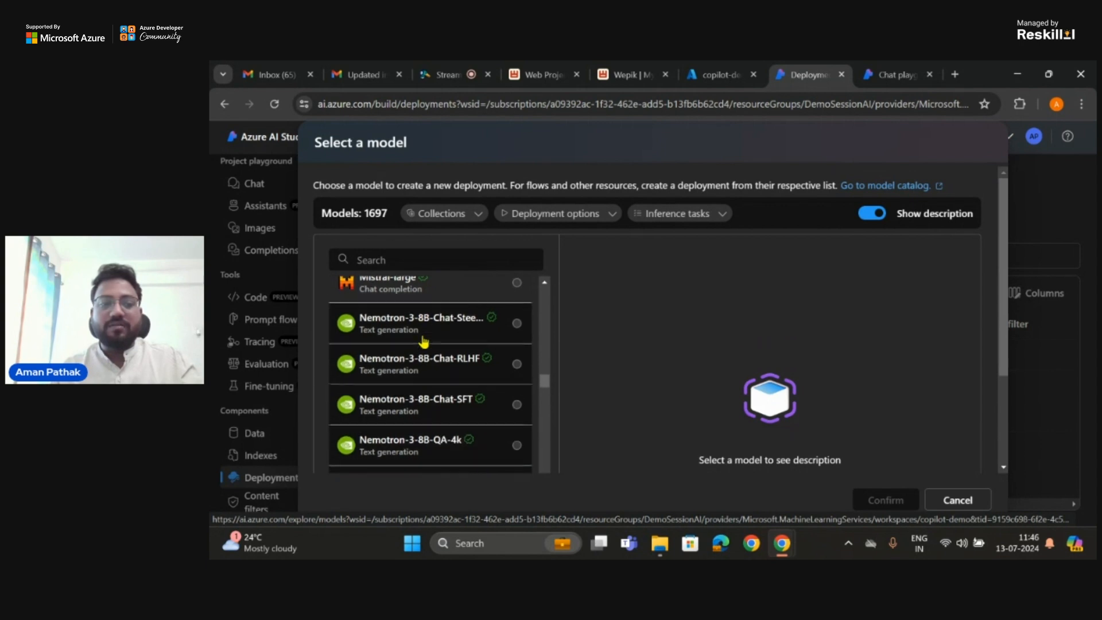
{"action": "scroll", "coordinate": [408, 336], "scroll_direction": "down", "scroll_amount": 5}
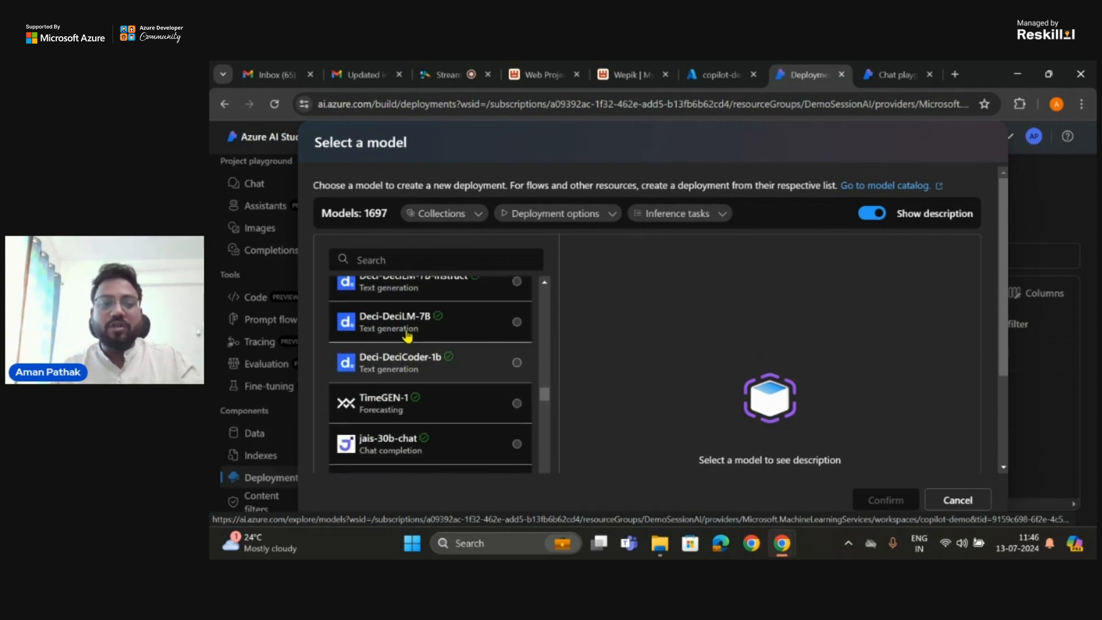
{"action": "scroll", "coordinate": [356, 343], "scroll_direction": "up", "scroll_amount": 1}
{"action": "scroll", "coordinate": [385, 330], "scroll_direction": "down", "scroll_amount": 4}
{"action": "scroll", "coordinate": [392, 323], "scroll_direction": "down", "scroll_amount": 5}
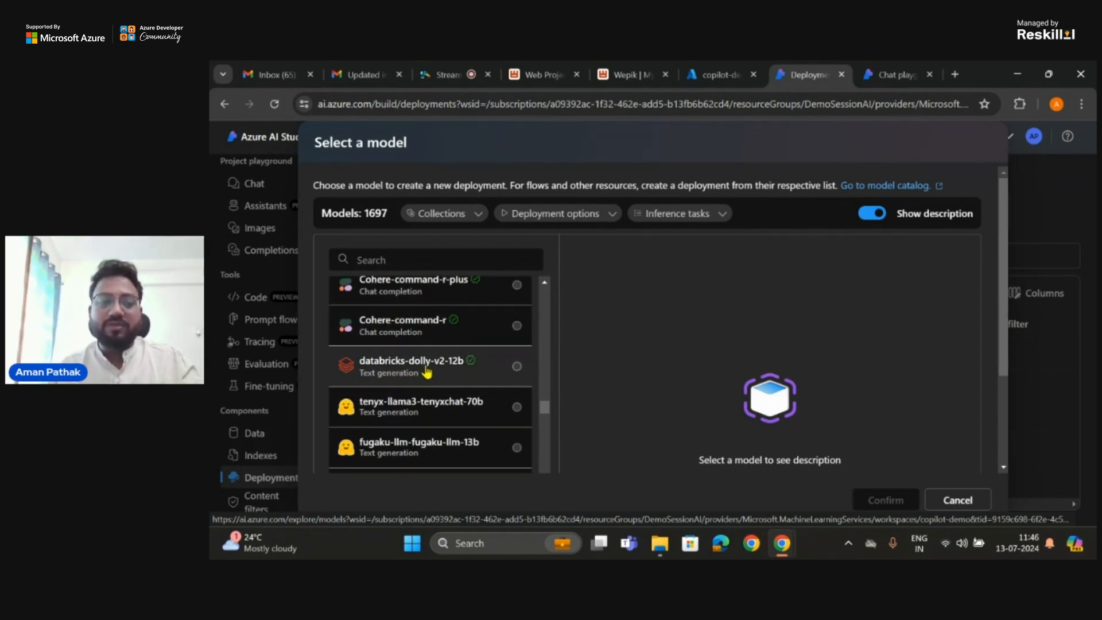
Step: Look further through the available models, and select gpt-35-turbo-instruct to read its GPT-3.5 description and its comparison with text-davinci-003
{"action": "scroll", "coordinate": [426, 373], "scroll_direction": "down", "scroll_amount": 8}
{"action": "scroll", "coordinate": [409, 422], "scroll_direction": "down", "scroll_amount": 15}
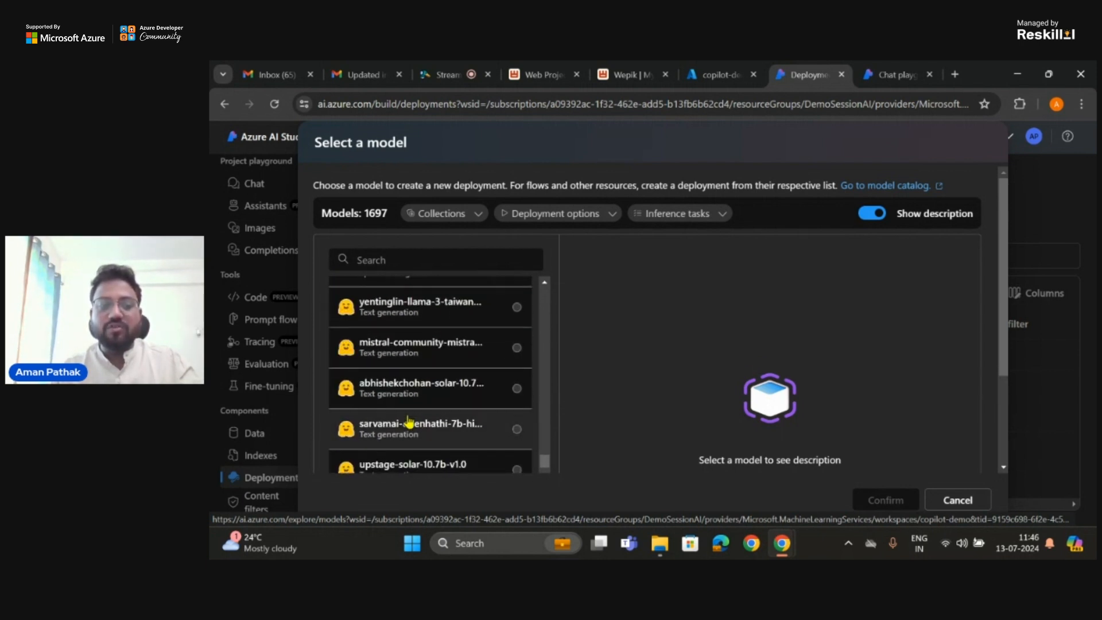
{"action": "scroll", "coordinate": [408, 422], "scroll_direction": "up", "scroll_amount": 20}
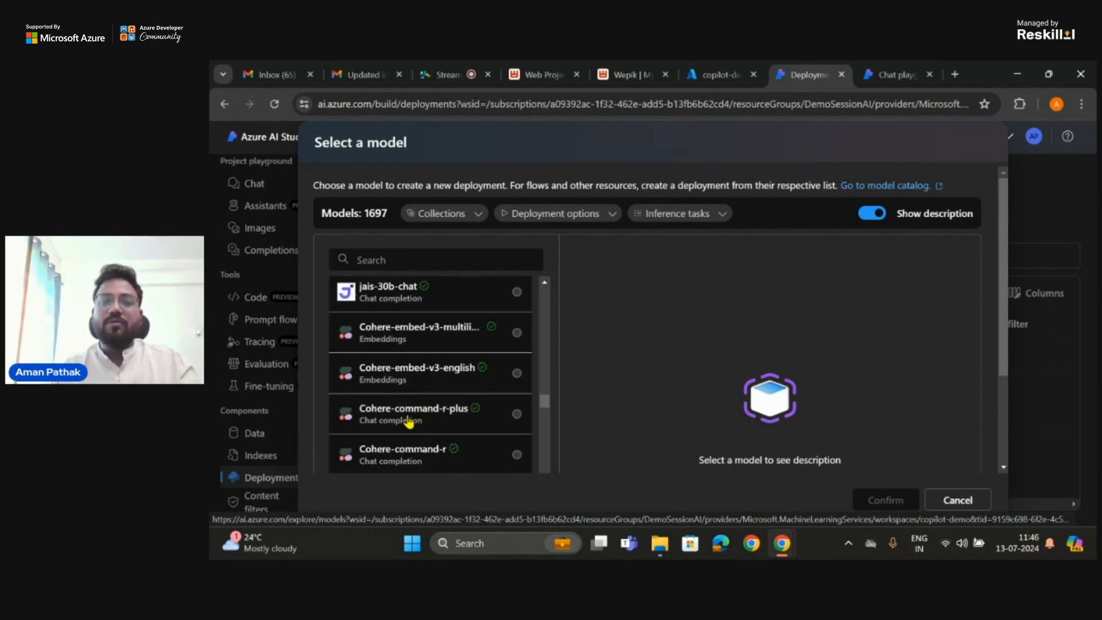
{"action": "scroll", "coordinate": [409, 422], "scroll_direction": "up", "scroll_amount": 10}
{"action": "scroll", "coordinate": [422, 384], "scroll_direction": "down", "scroll_amount": 2}
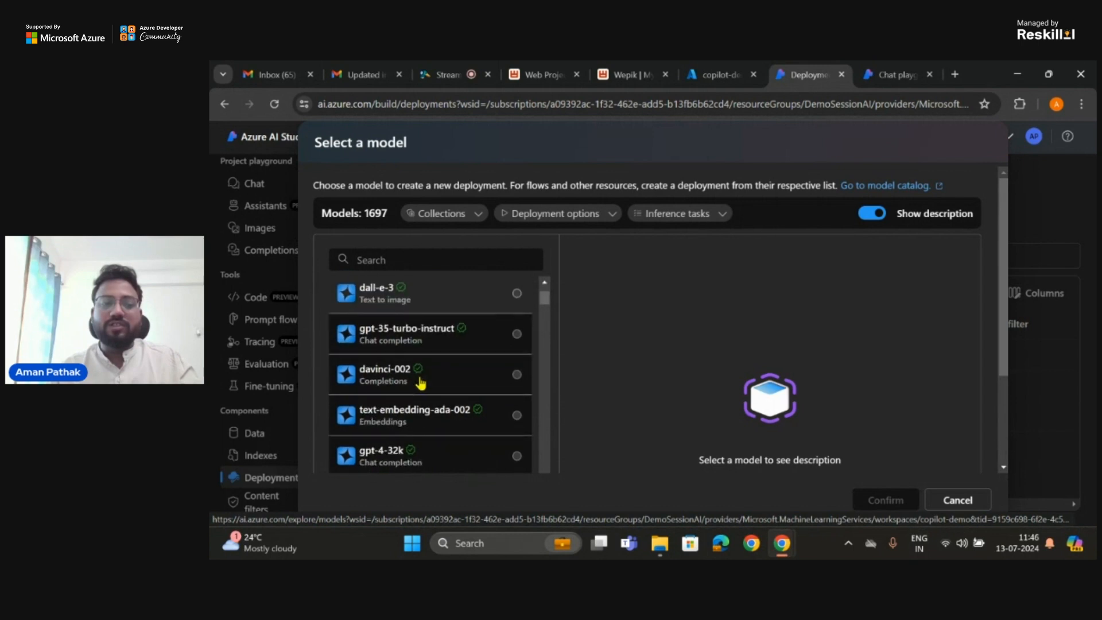
{"action": "left_click", "coordinate": [517, 336]}
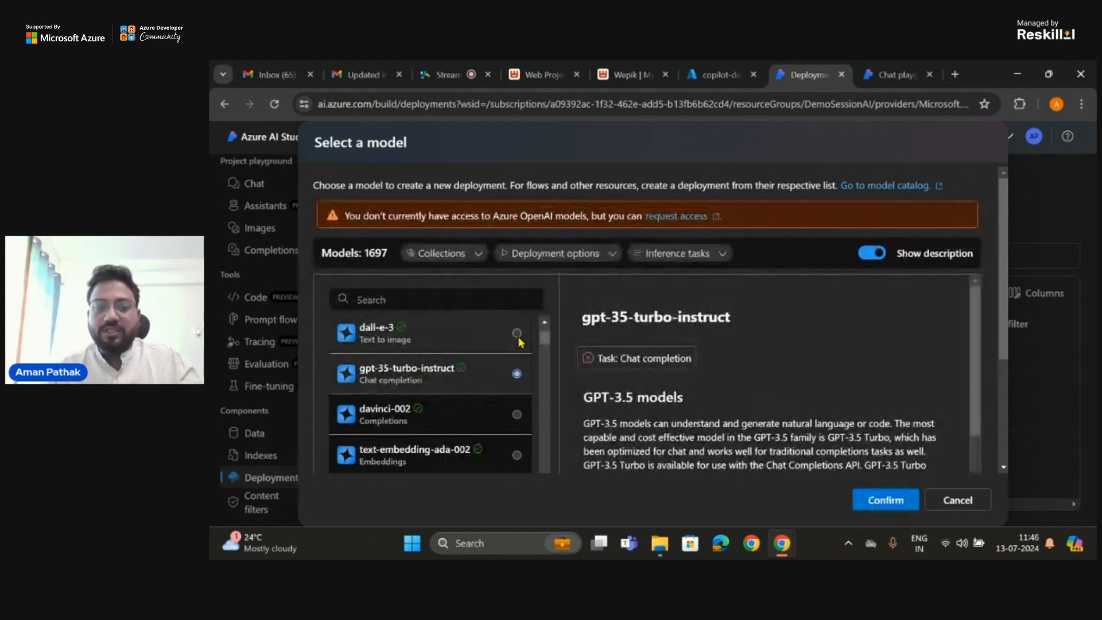
{"action": "scroll", "coordinate": [769, 379], "scroll_direction": "down", "scroll_amount": 1}
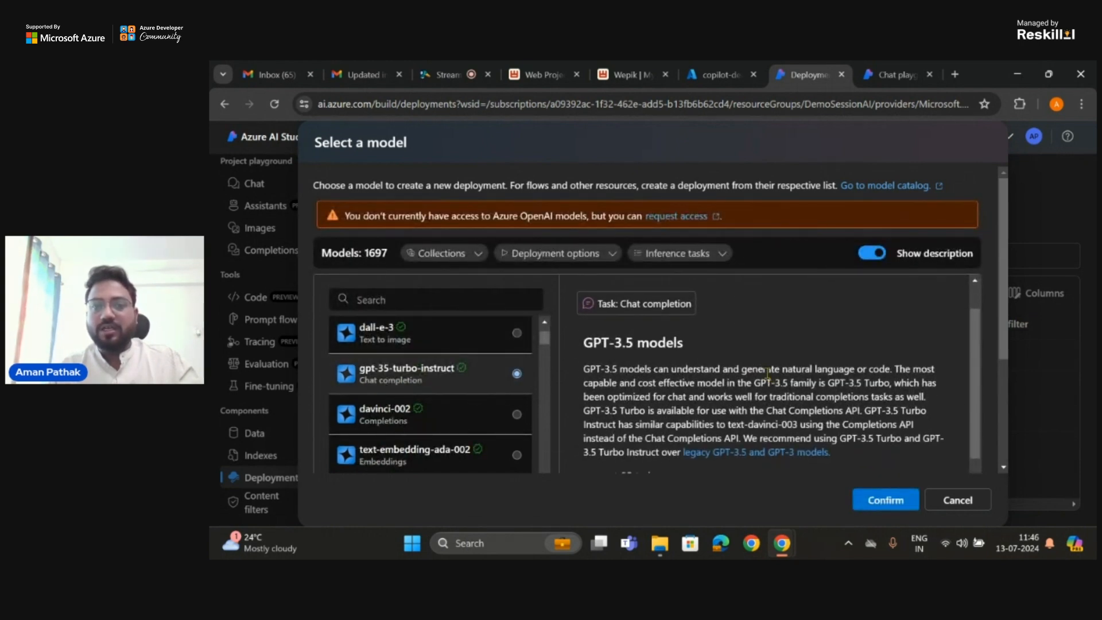
{"action": "scroll", "coordinate": [682, 332], "scroll_direction": "up", "scroll_amount": 1}
{"action": "scroll", "coordinate": [684, 339], "scroll_direction": "down", "scroll_amount": 2}
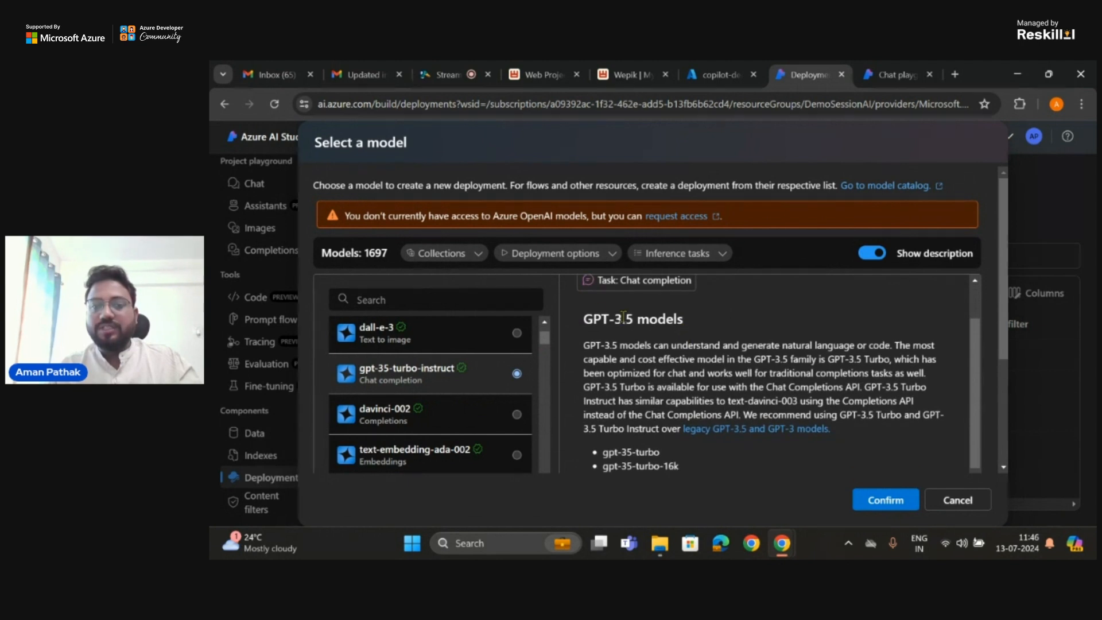
{"action": "scroll", "coordinate": [725, 343], "scroll_direction": "down", "scroll_amount": 1}
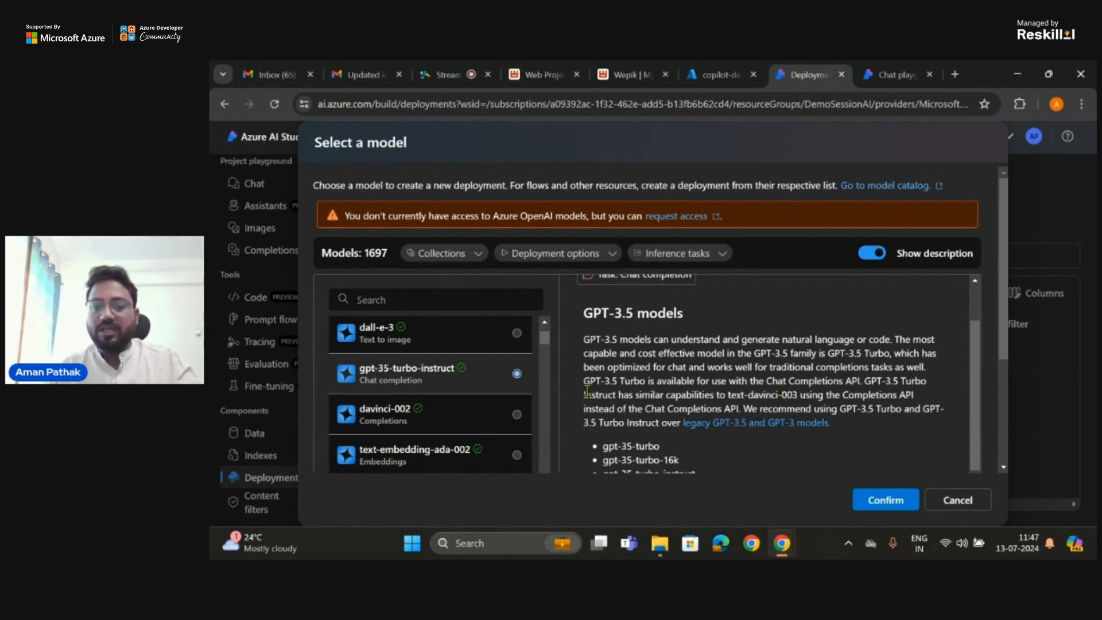
{"action": "left_click_drag", "start_coordinate": [584, 396], "coordinate": [800, 392]}
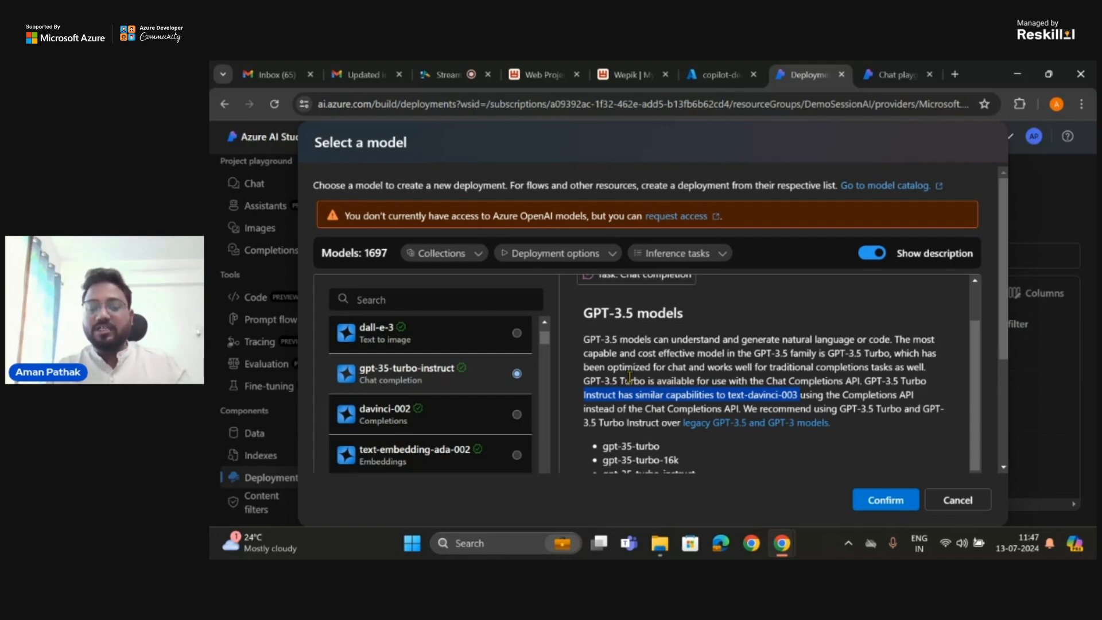
Step: Select the davinci-002 model and read its description, including model family, token limit and fine-tuning support
{"action": "scroll", "coordinate": [413, 390], "scroll_direction": "down", "scroll_amount": 1}
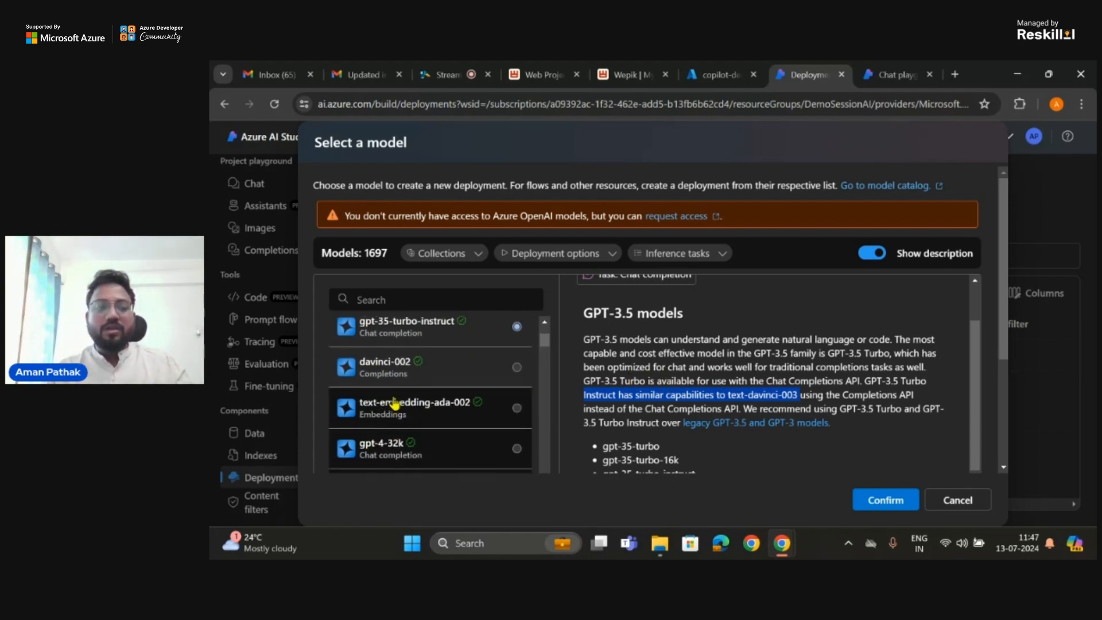
{"action": "left_click", "coordinate": [420, 370]}
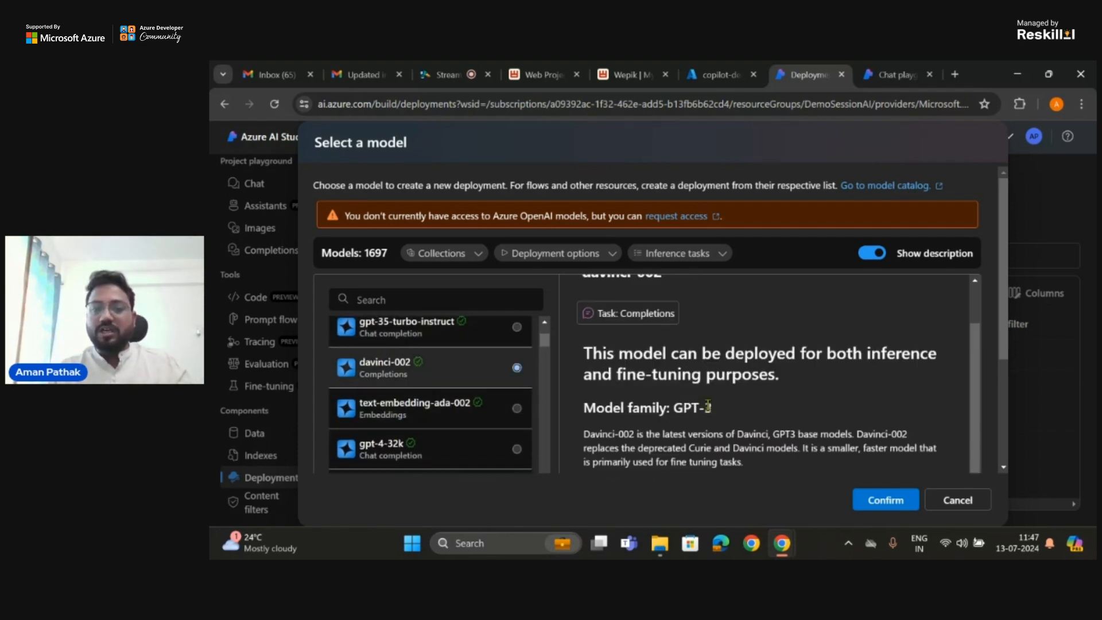
{"action": "scroll", "coordinate": [786, 358], "scroll_direction": "down", "scroll_amount": 3}
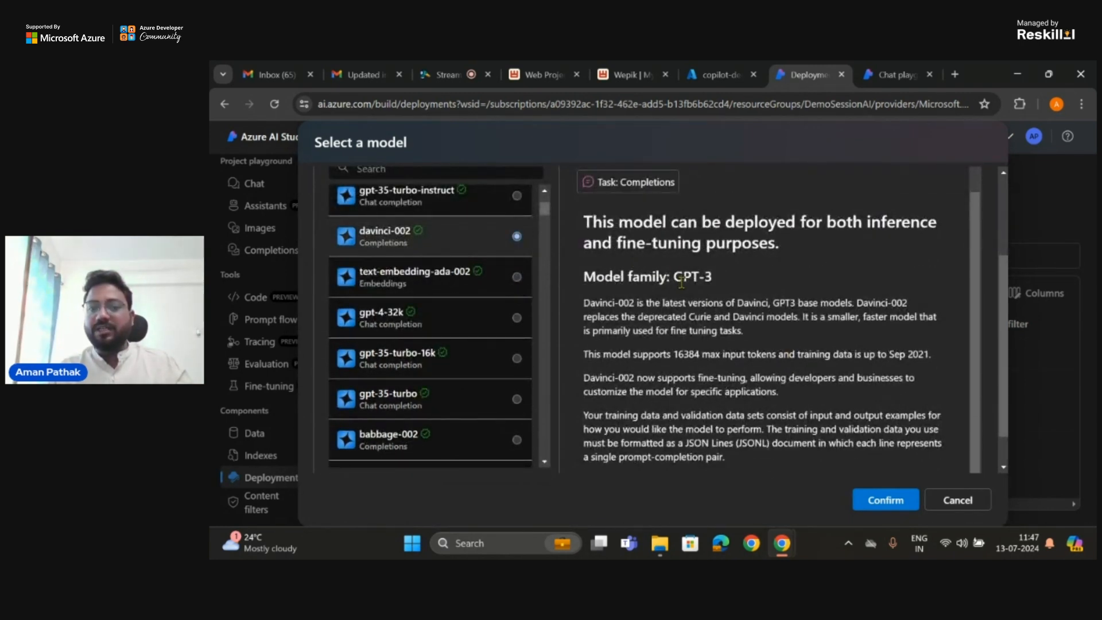
{"action": "scroll", "coordinate": [413, 327], "scroll_direction": "up", "scroll_amount": 3}
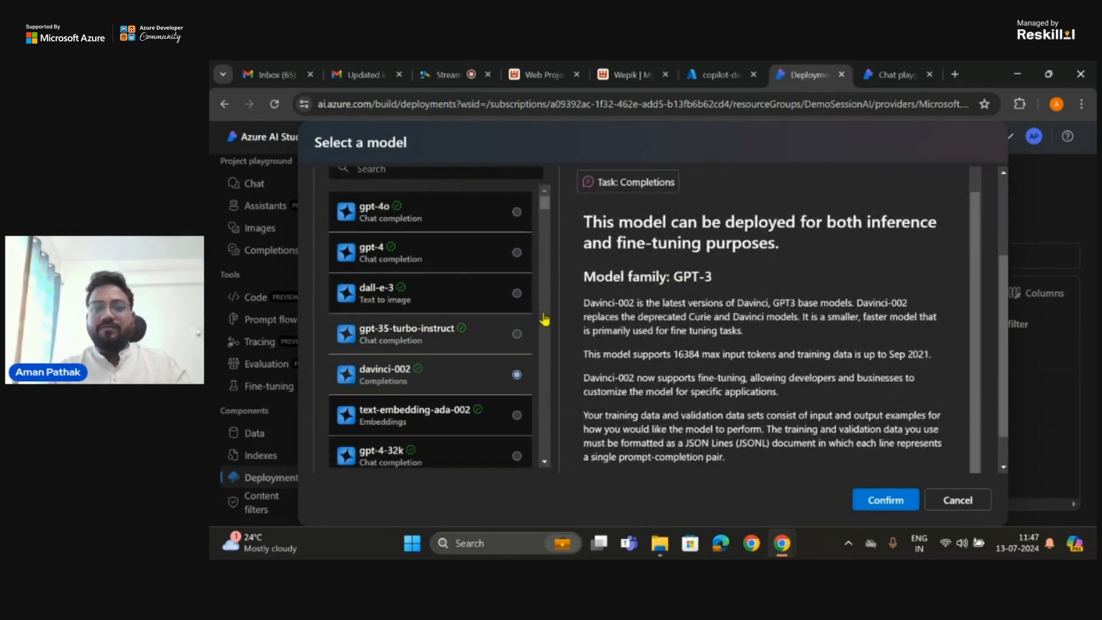
{"action": "scroll", "coordinate": [634, 308], "scroll_direction": "up", "scroll_amount": 1}
{"action": "scroll", "coordinate": [633, 308], "scroll_direction": "up", "scroll_amount": 3}
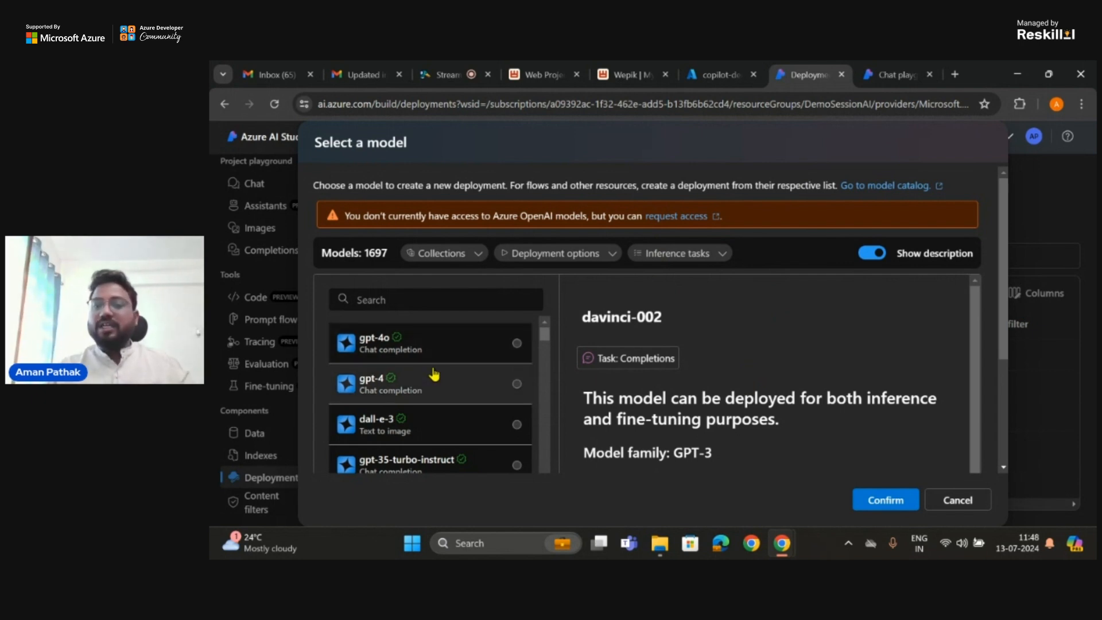
Step: View the Phi-3-mini-4k-instruct model's summary, and close the model selection without deploying anything
{"action": "scroll", "coordinate": [434, 374], "scroll_direction": "down", "scroll_amount": 8}
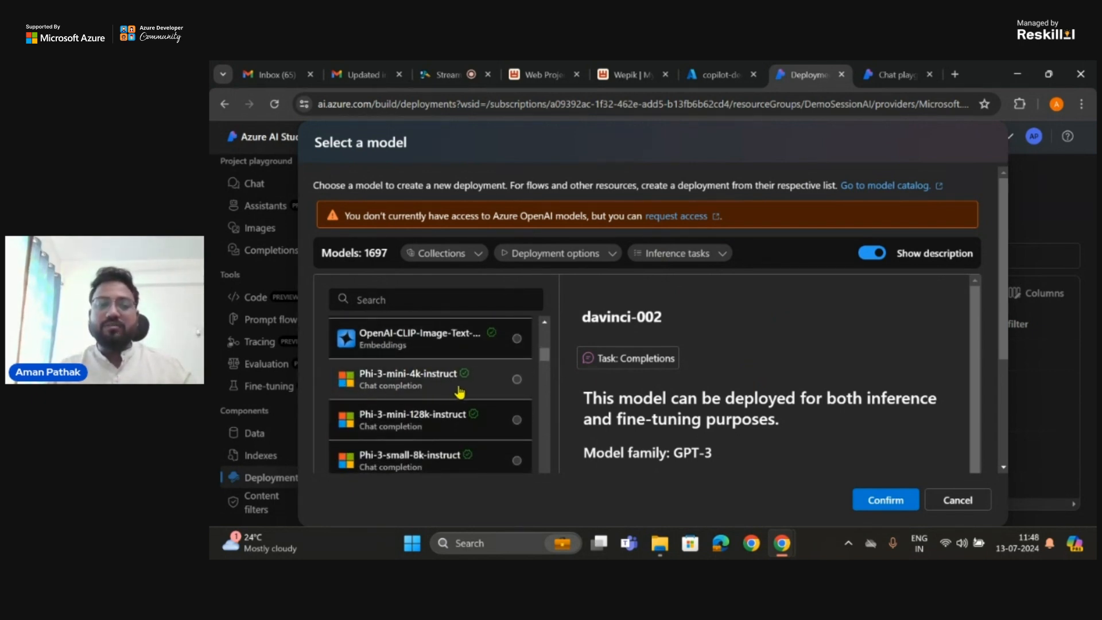
{"action": "left_click", "coordinate": [519, 376]}
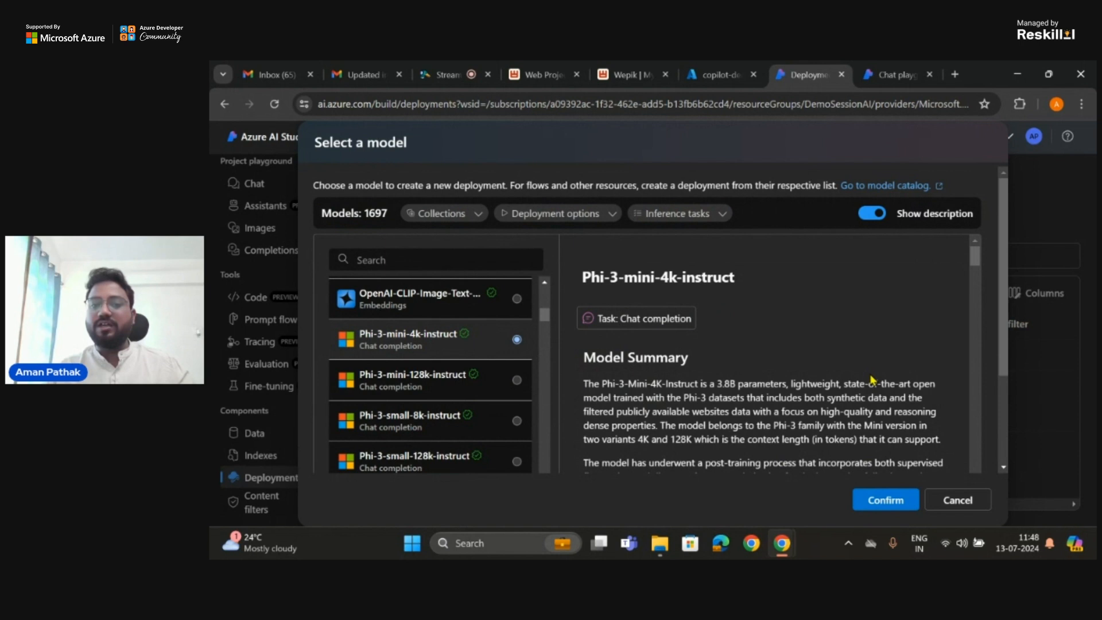
{"action": "left_click", "coordinate": [957, 500]}
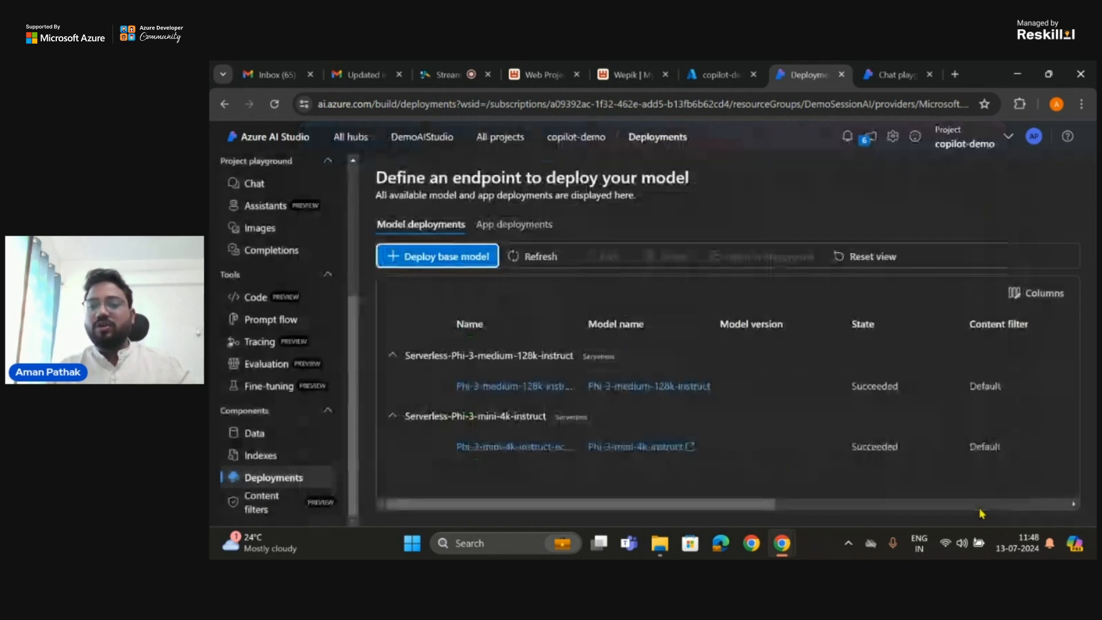
Step: Open the project's chat playground and choose the Phi-3-mini-4k-instruct-ecnrh deployment for the chat session
{"action": "scroll", "coordinate": [244, 304], "scroll_direction": "up", "scroll_amount": 5}
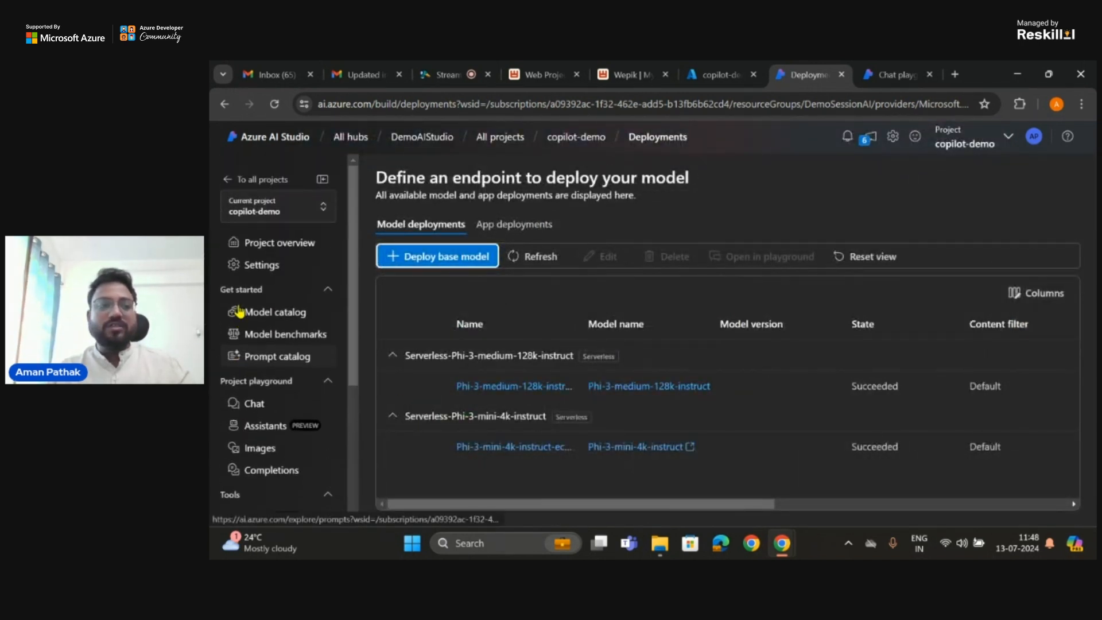
{"action": "left_click", "coordinate": [256, 405]}
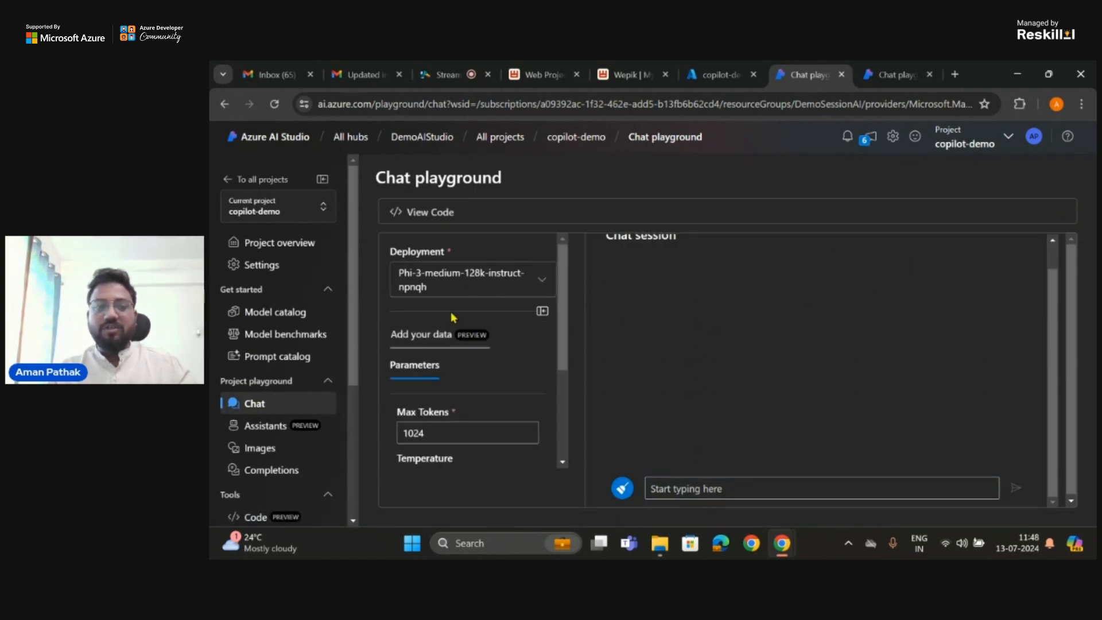
{"action": "left_click", "coordinate": [468, 292]}
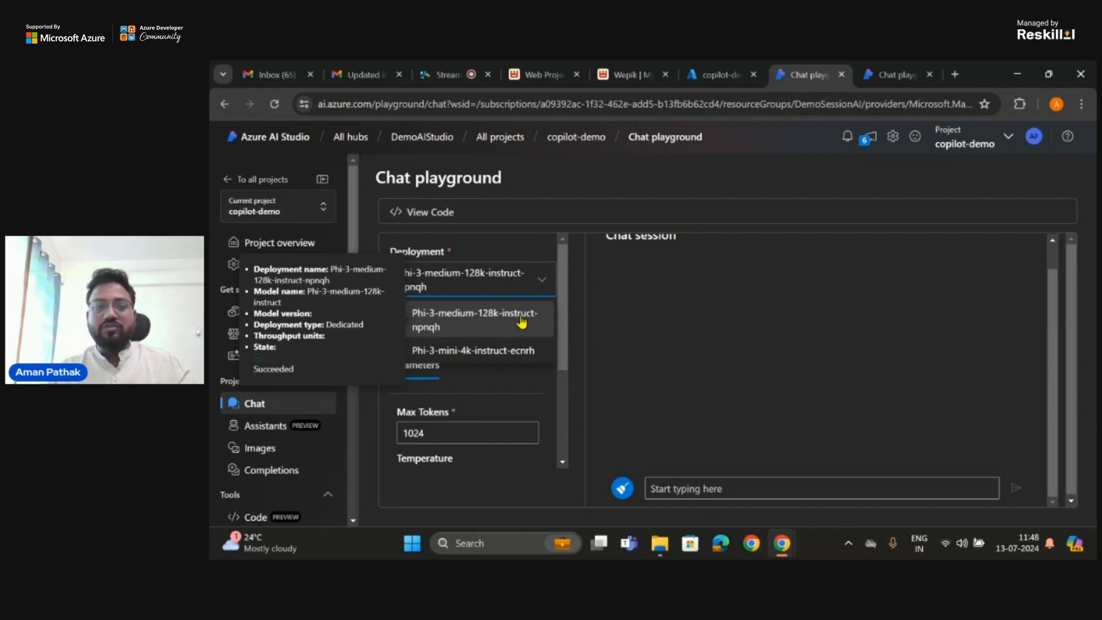
{"action": "left_click", "coordinate": [479, 320]}
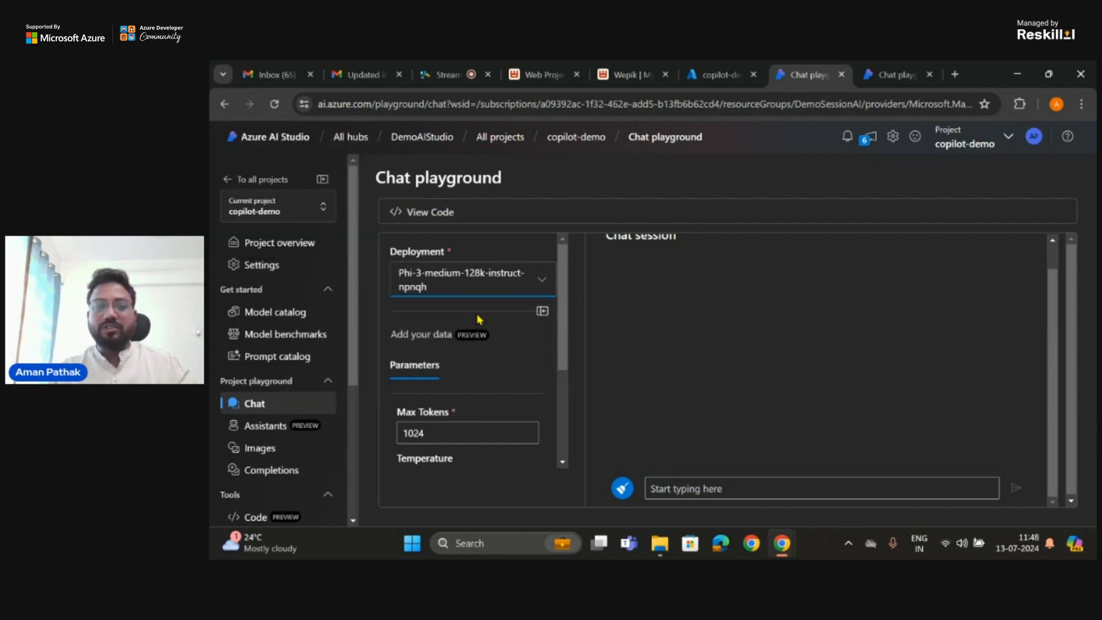
{"action": "left_click", "coordinate": [508, 286]}
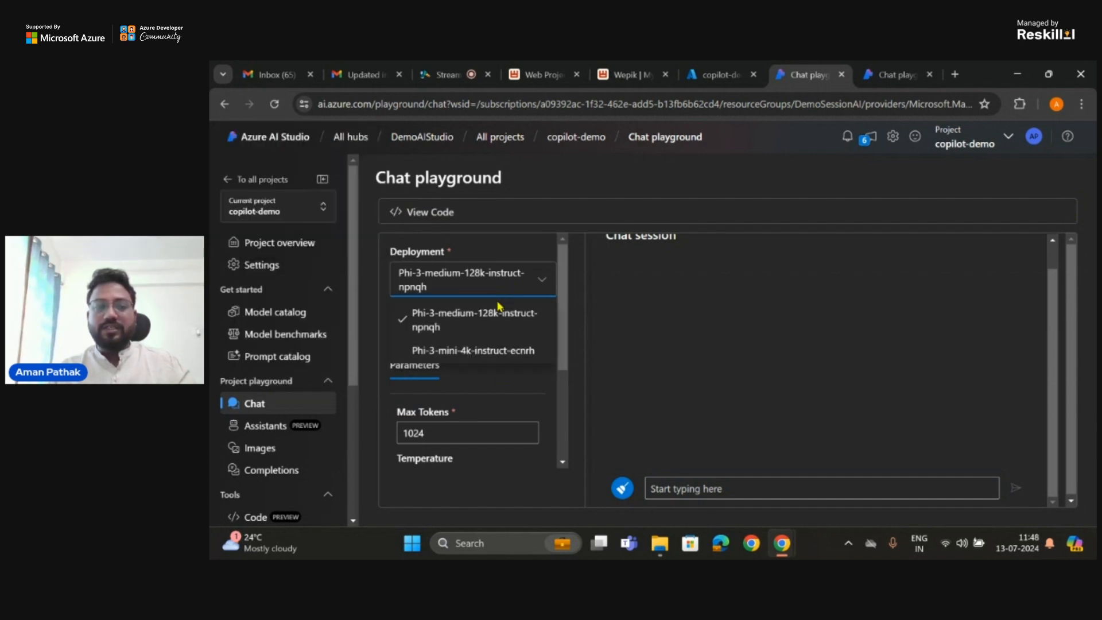
{"action": "left_click", "coordinate": [485, 348]}
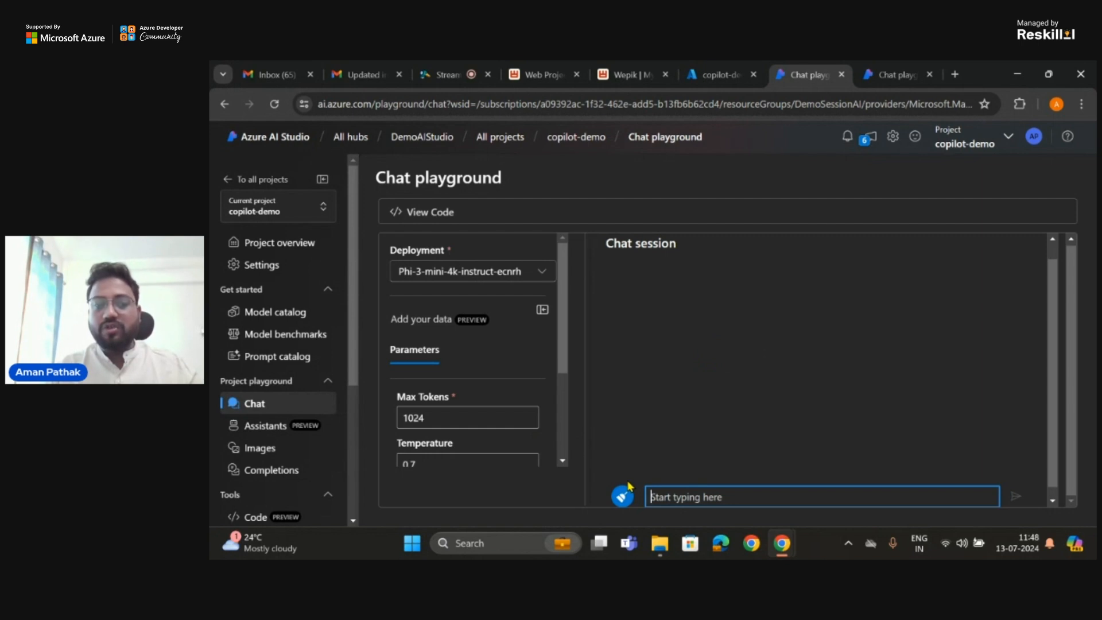
Step: Send the message "Hi How are you?" to the model in the chat session
{"action": "type", "text": "HOw a"}
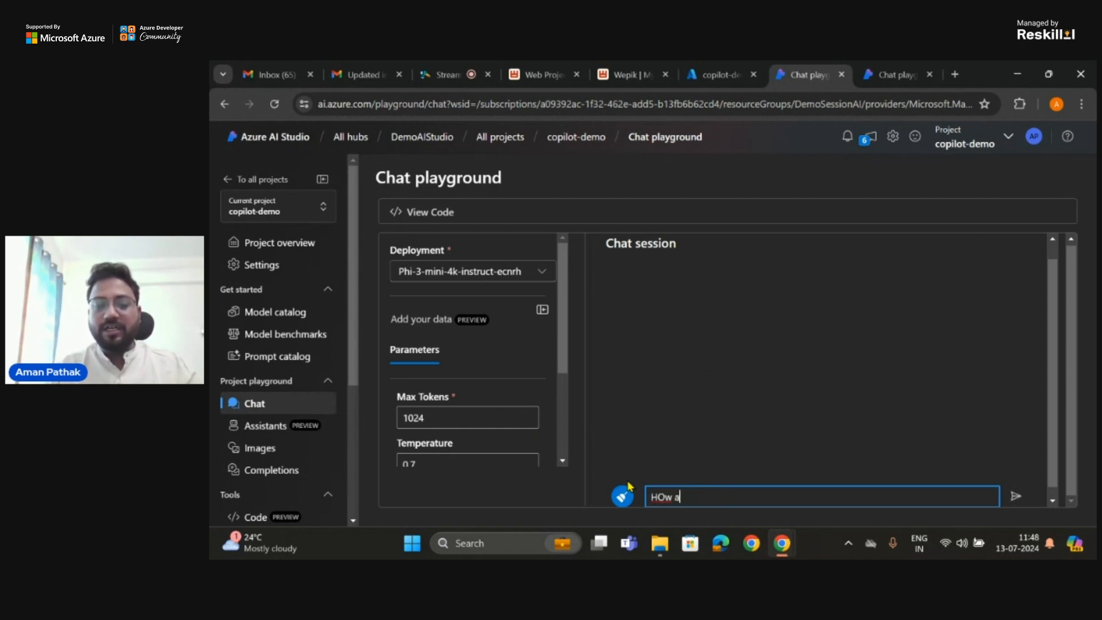
{"action": "key", "text": "BackSpace"}
{"action": "key", "text": "BackSpace"}
{"action": "key", "text": "BackSpace"}
{"action": "type", "text": "Hi How"}
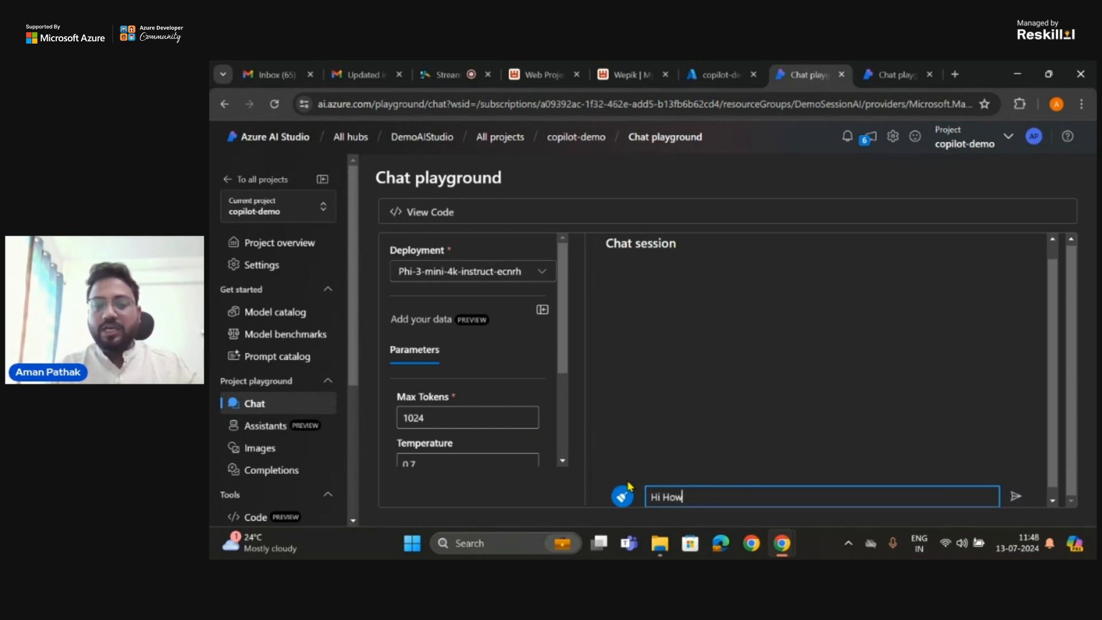
{"action": "type", "text": " are you?"}
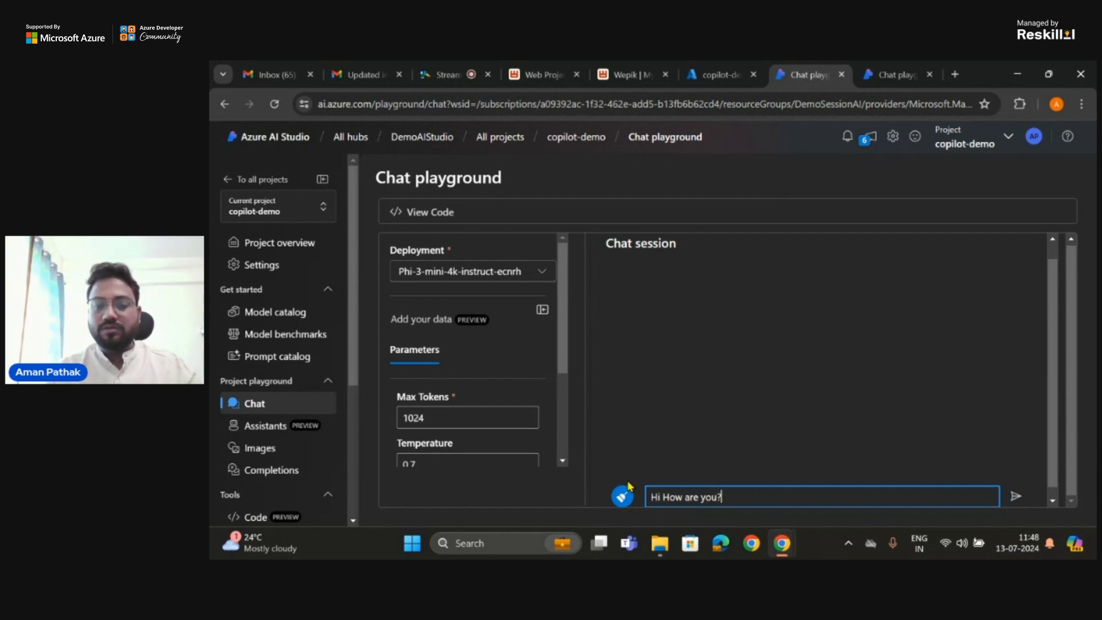
{"action": "key", "text": "Return"}
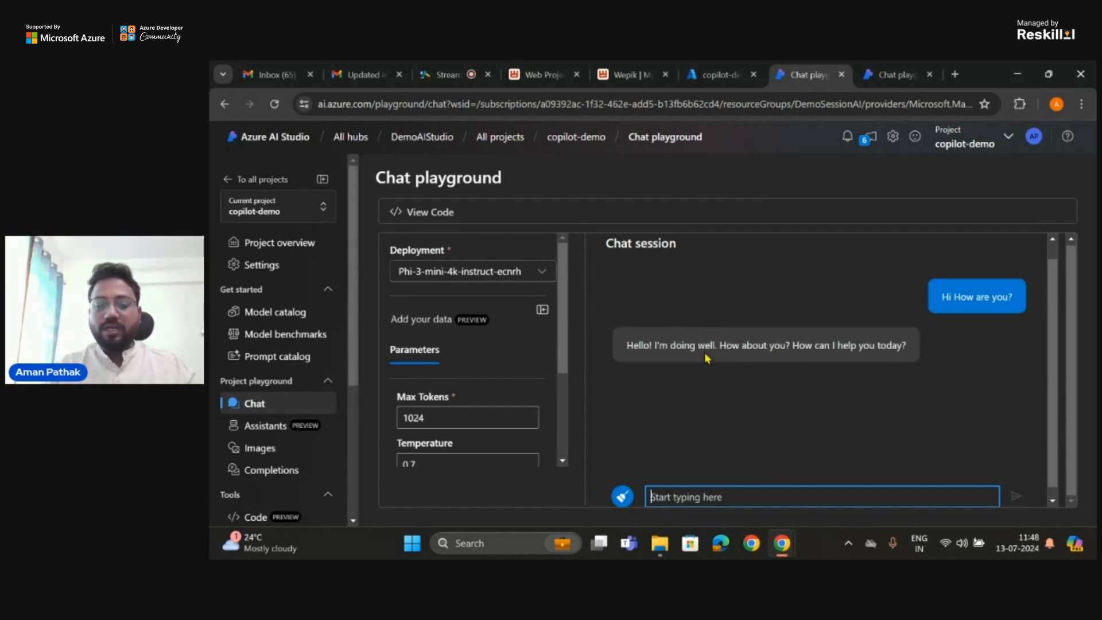
Step: Ask the model "Do you have any feelings?" in the chat session
{"action": "type", "text": "Do yo"}
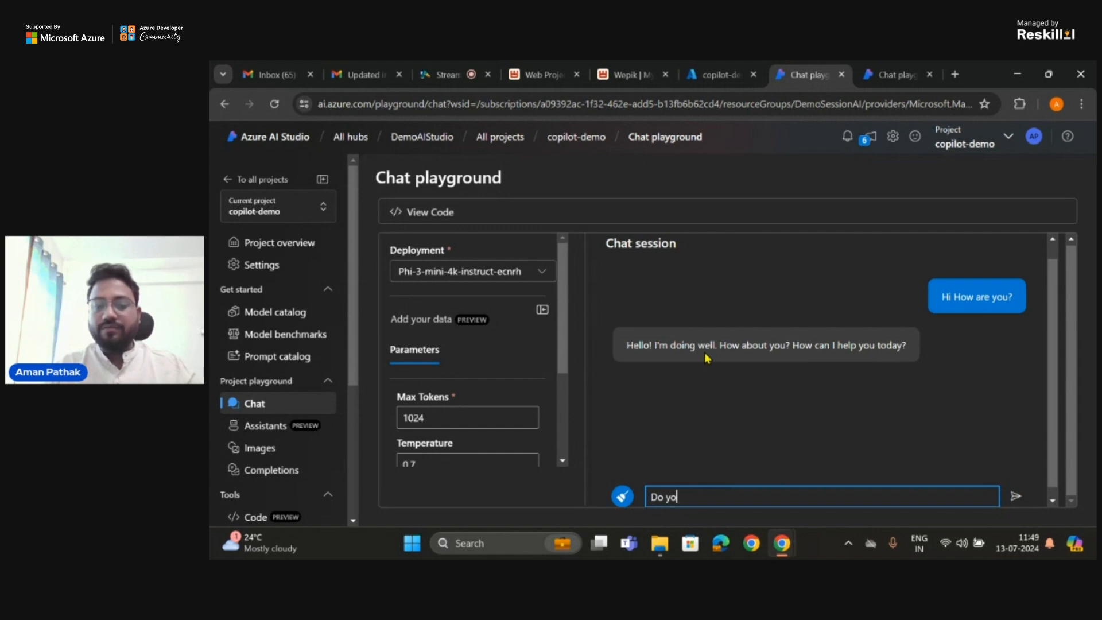
{"action": "type", "text": "u have feeling well"}
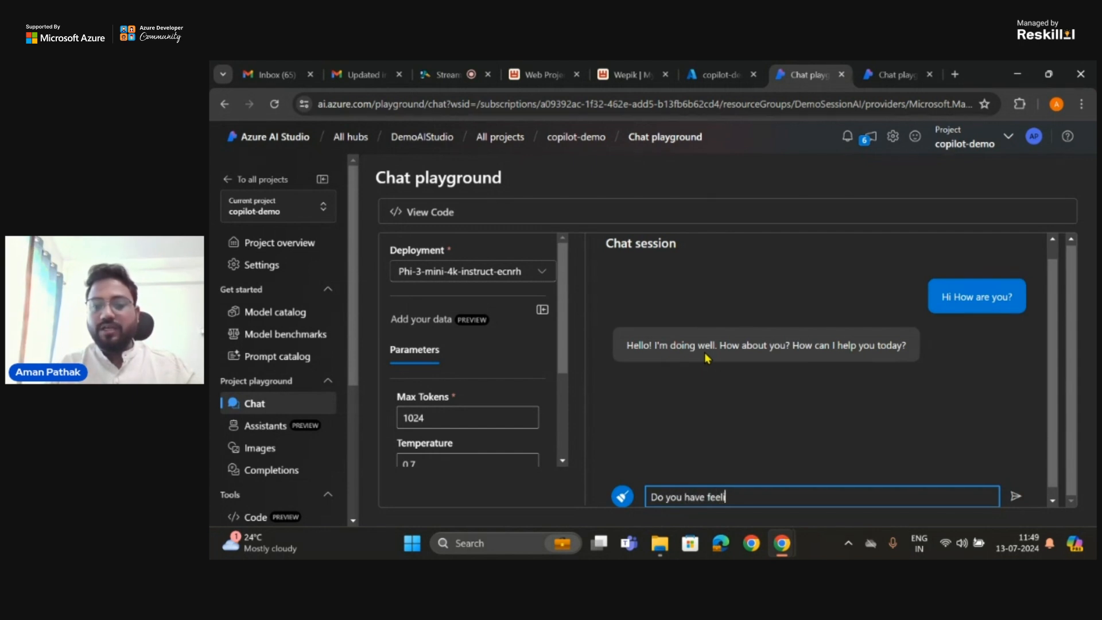
{"action": "key", "text": "BackSpace"}
{"action": "key", "text": "BackSpace"}
{"action": "key", "text": "BackSpace"}
{"action": "key", "text": "BackSpace"}
{"action": "key", "text": "BackSpace"}
{"action": "key", "text": "BackSpace"}
{"action": "key", "text": "BackSpace"}
{"action": "key", "text": "BackSpace"}
{"action": "key", "text": "BackSpace"}
{"action": "key", "text": "BackSpace"}
{"action": "key", "text": "BackSpace"}
{"action": "key", "text": "BackSpace"}
{"action": "key", "text": "BackSpace"}
{"action": "key", "text": "BackSpace"}
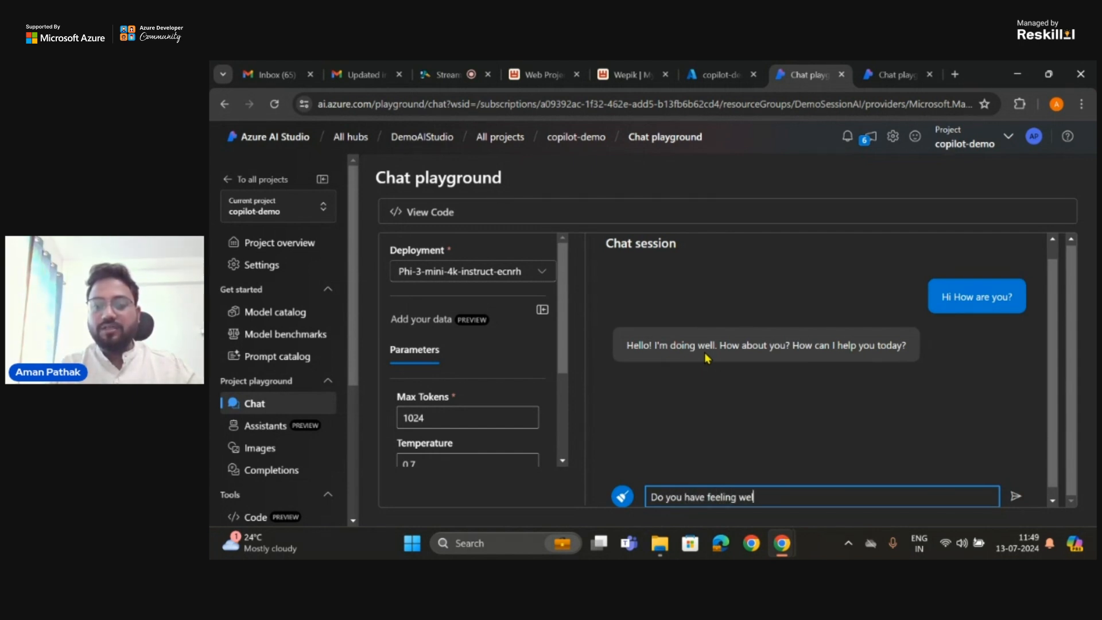
{"action": "type", "text": "e "}
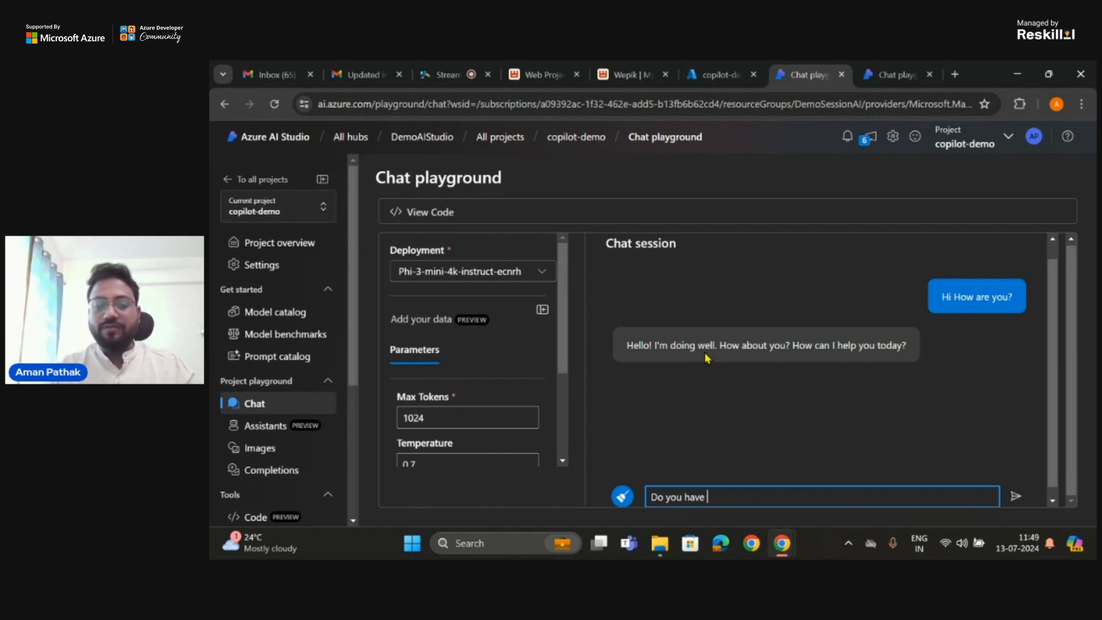
{"action": "type", "text": "any feelings?"}
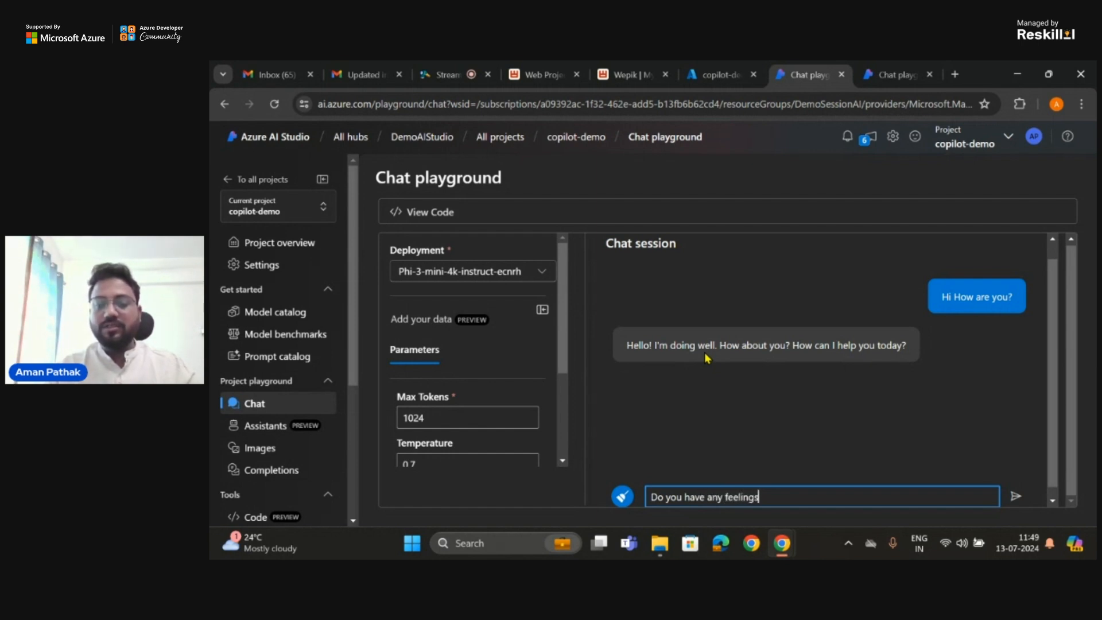
{"action": "key", "text": "Return"}
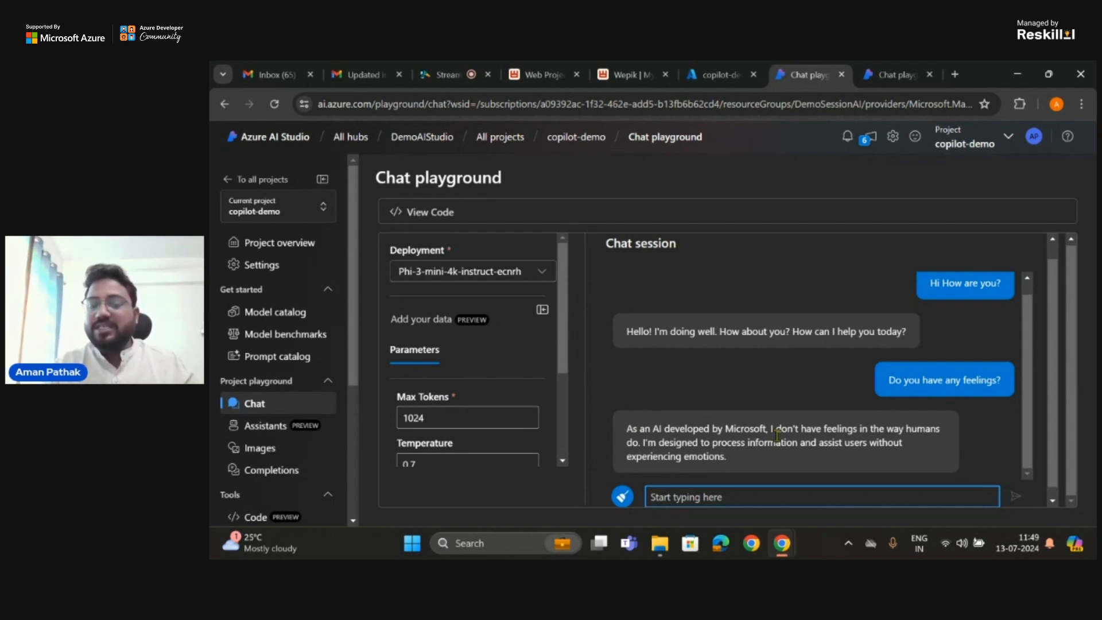
Step: Ask the model "Give me the best hotel in London?" in the chat session
{"action": "type", "text": "G"}
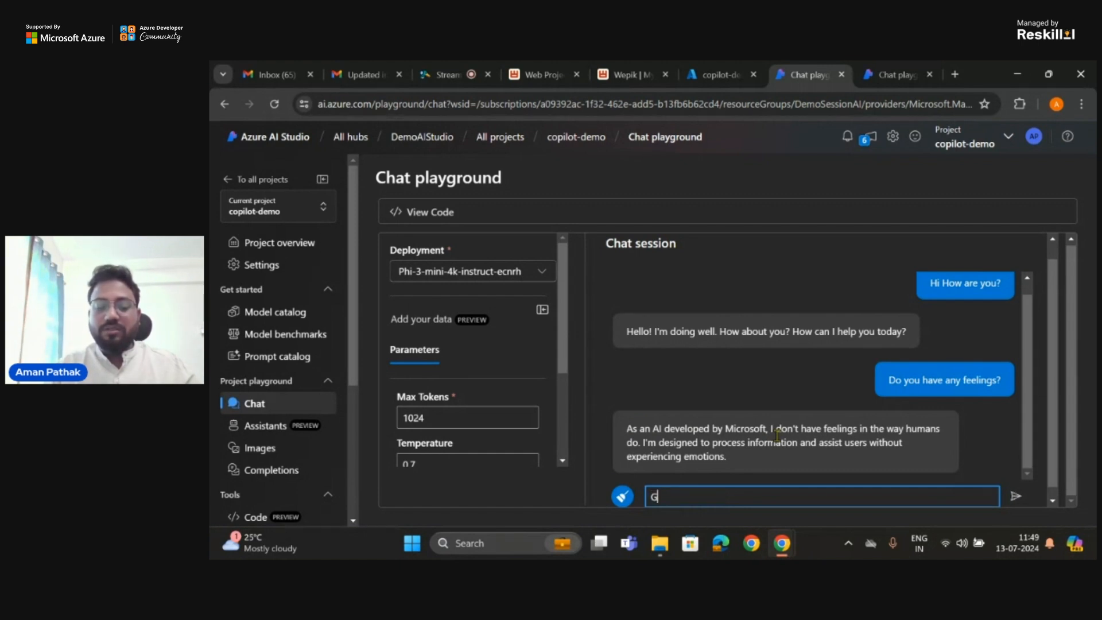
{"action": "type", "text": "ive me the best hotel in"}
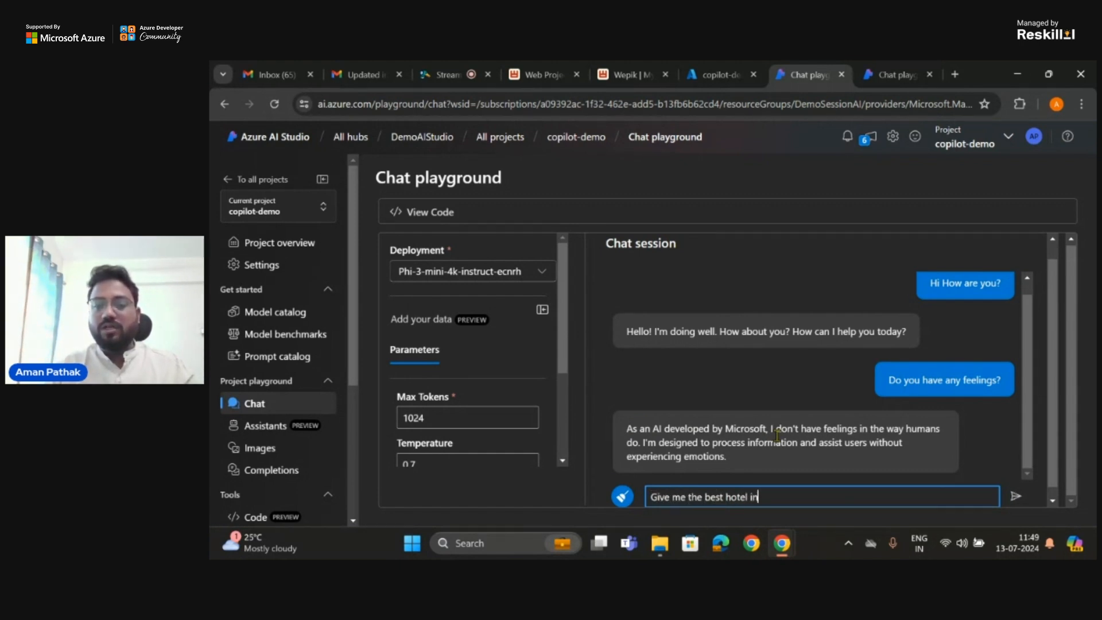
{"action": "type", "text": " London"}
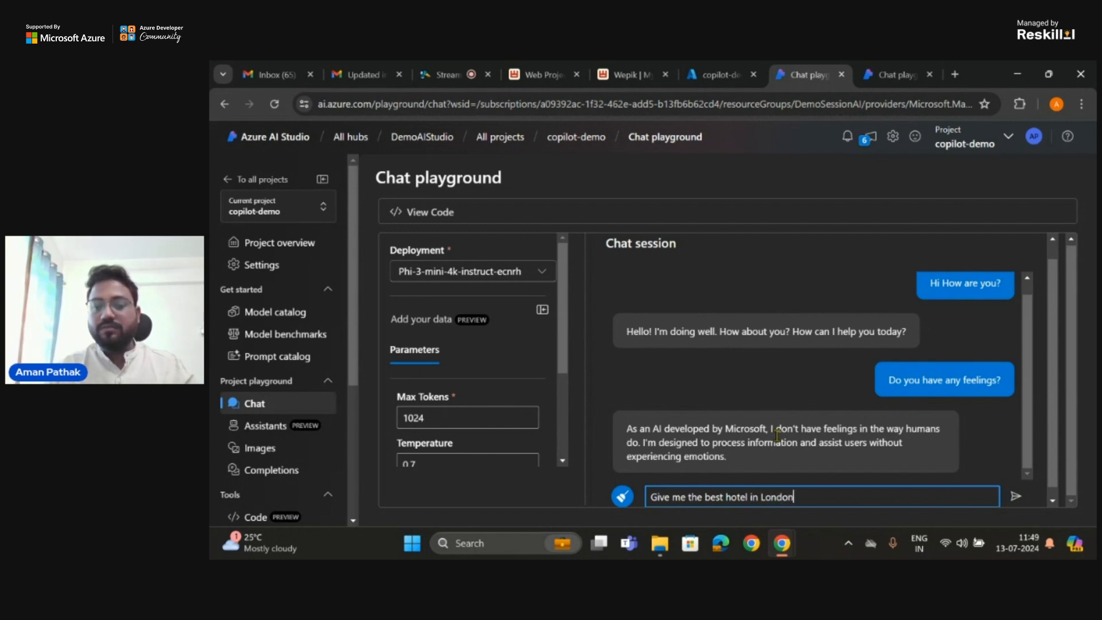
{"action": "type", "text": "?"}
{"action": "key", "text": "Return"}
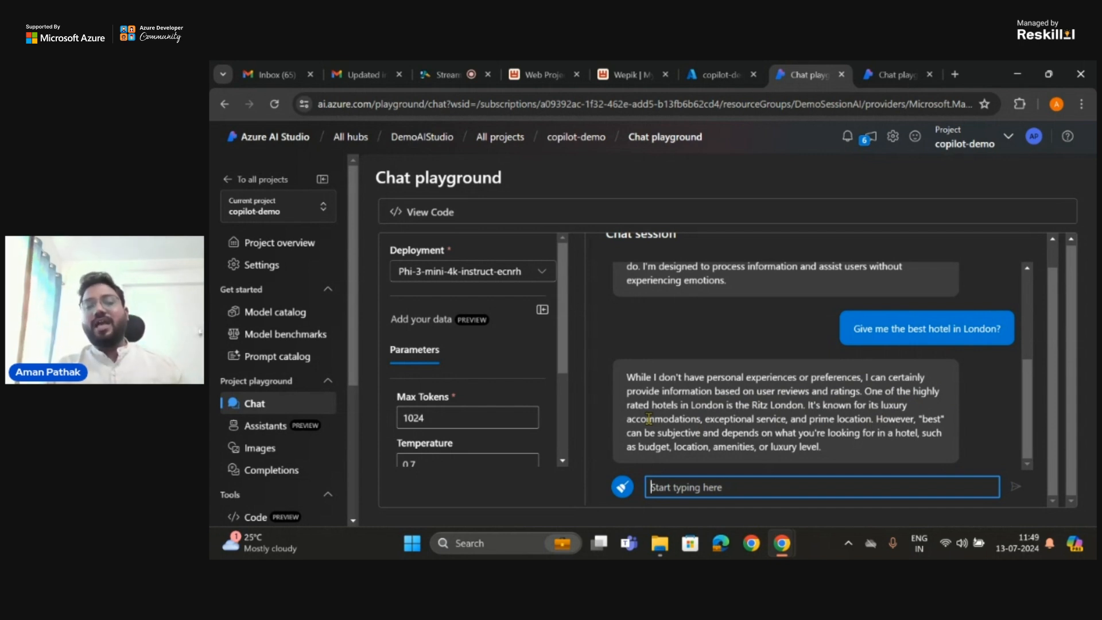
Step: Open the Add your data settings for the deployment in the chat playground
{"action": "left_click", "coordinate": [463, 326]}
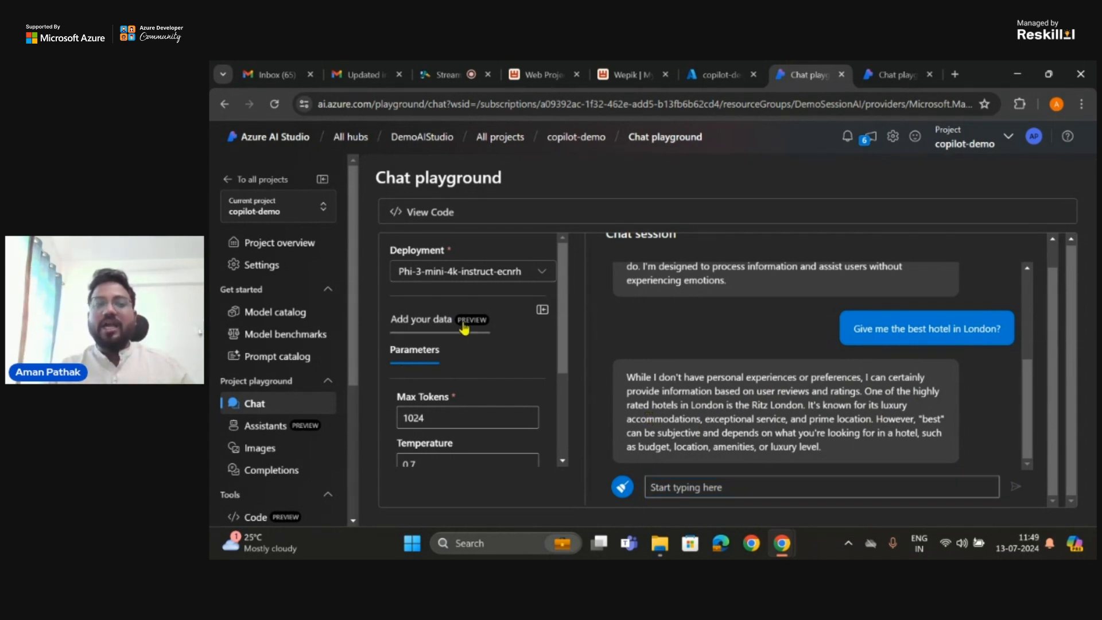
{"action": "scroll", "coordinate": [465, 398], "scroll_direction": "up", "scroll_amount": 1}
{"action": "scroll", "coordinate": [465, 398], "scroll_direction": "down", "scroll_amount": 1}
{"action": "scroll", "coordinate": [463, 396], "scroll_direction": "down", "scroll_amount": 2}
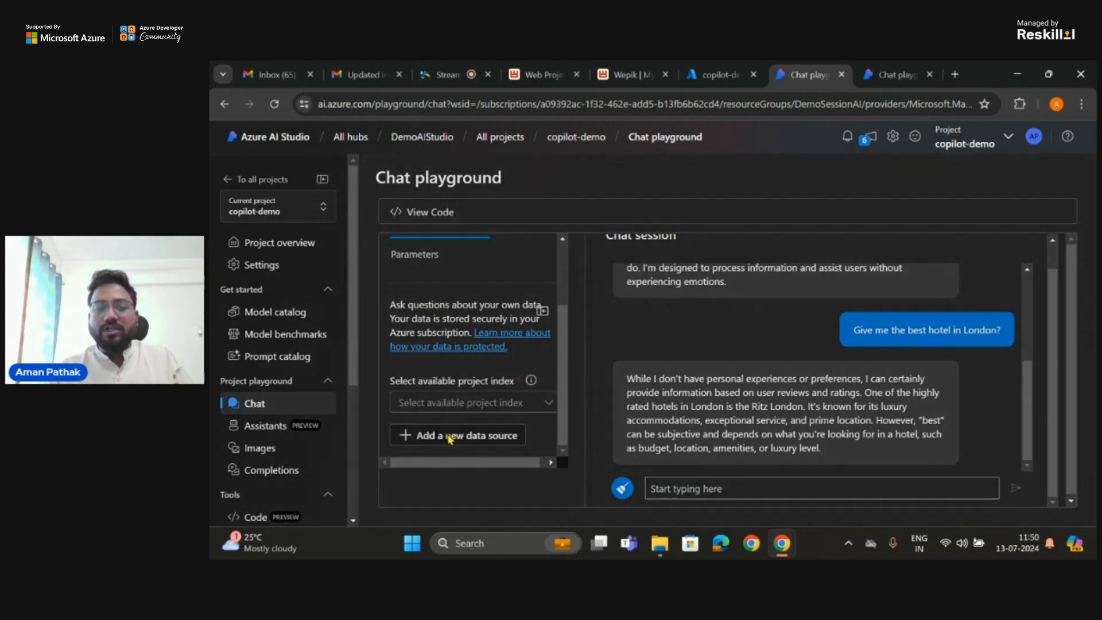
Step: Explore adding a new data source from uploaded files, look through the Downloads folder, and cancel without adding anything
{"action": "left_click", "coordinate": [450, 437]}
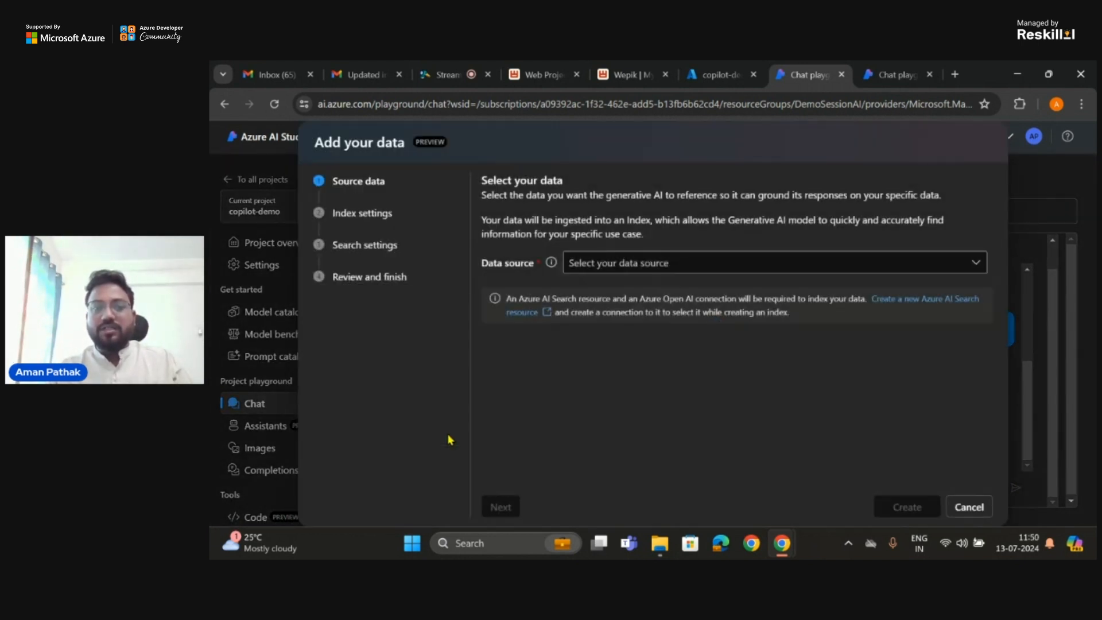
{"action": "left_click", "coordinate": [752, 263]}
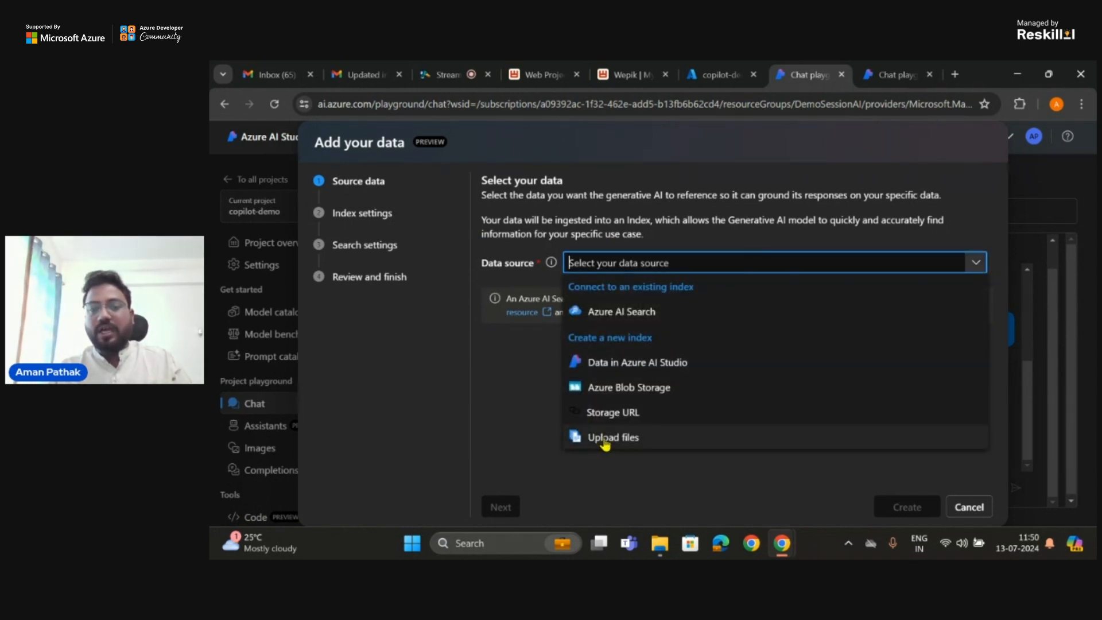
{"action": "left_click", "coordinate": [606, 441]}
{"action": "left_click", "coordinate": [516, 329]}
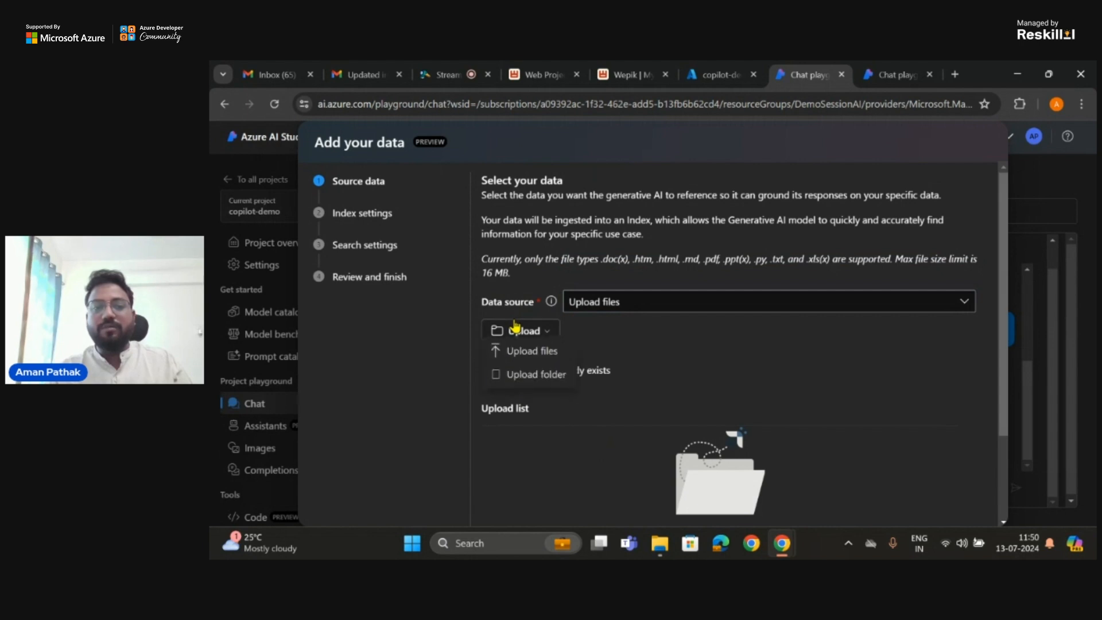
{"action": "left_click", "coordinate": [516, 358]}
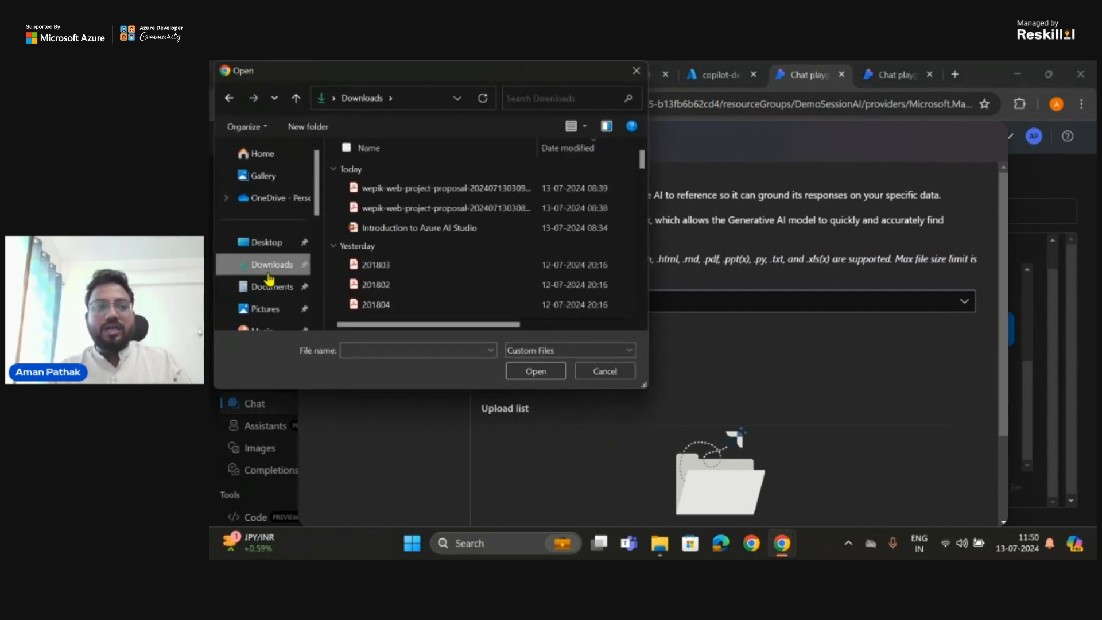
{"action": "scroll", "coordinate": [367, 287], "scroll_direction": "down", "scroll_amount": 2}
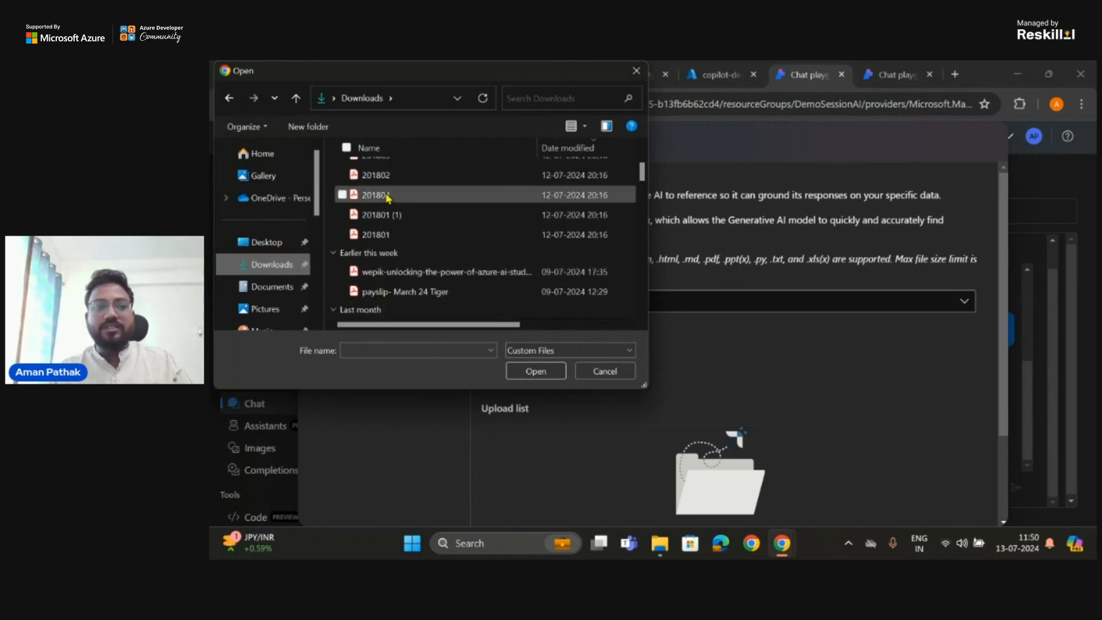
{"action": "scroll", "coordinate": [388, 198], "scroll_direction": "up", "scroll_amount": 1}
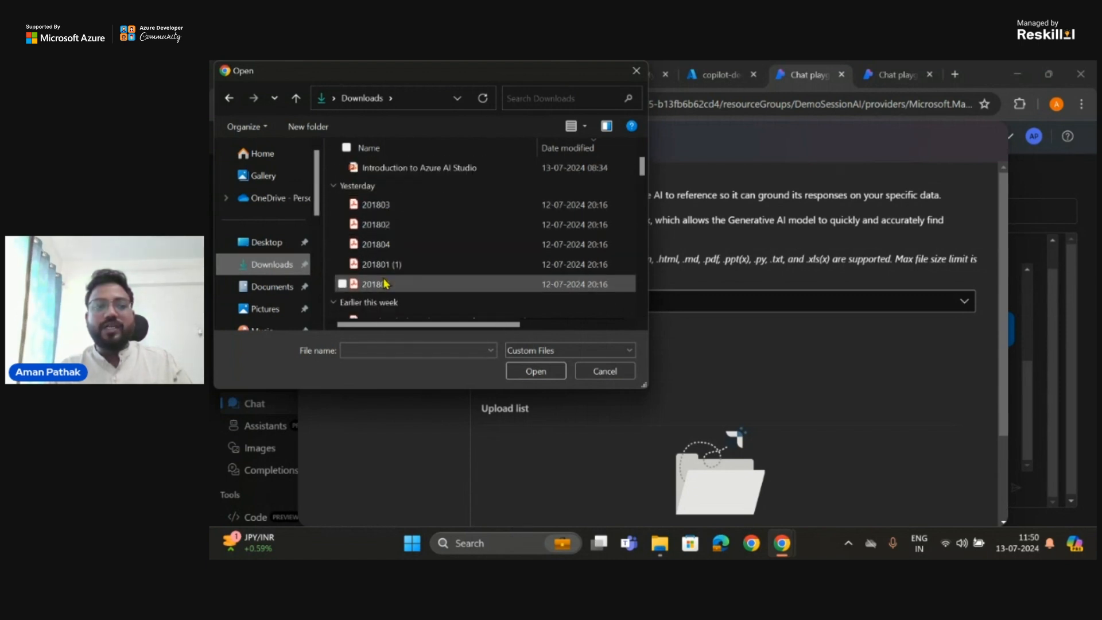
{"action": "left_click", "coordinate": [605, 372]}
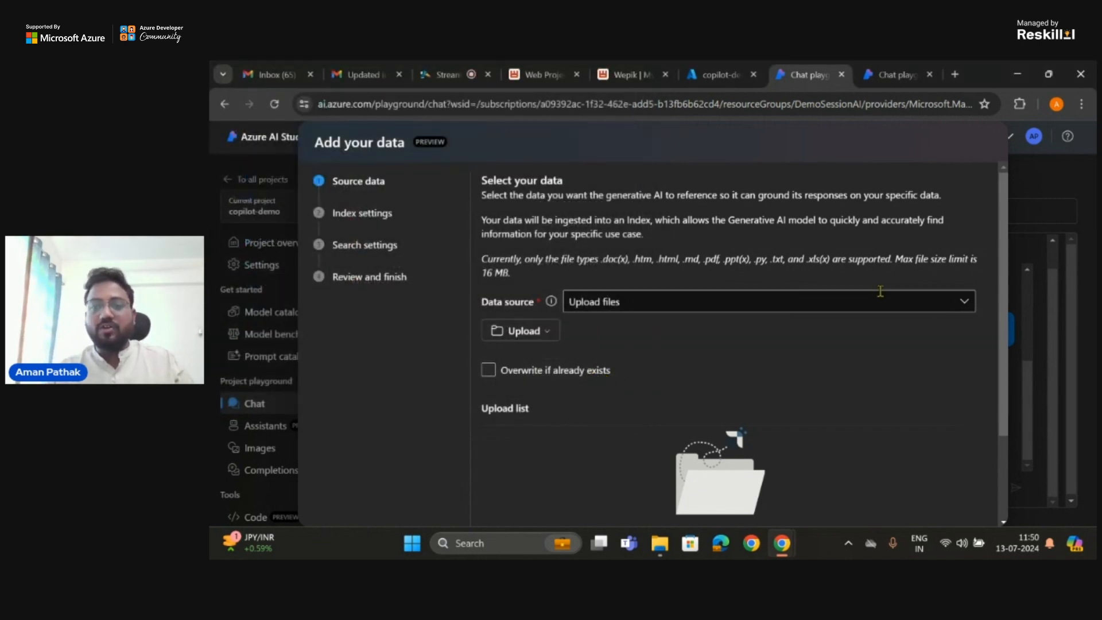
{"action": "scroll", "coordinate": [876, 290], "scroll_direction": "down", "scroll_amount": 2}
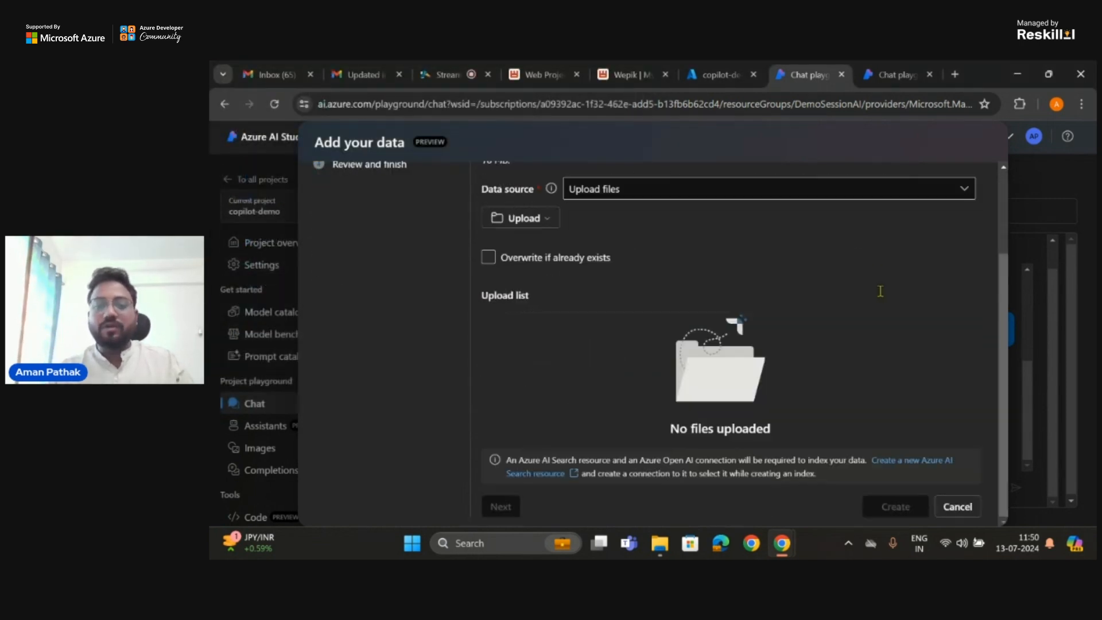
{"action": "left_click", "coordinate": [954, 505]}
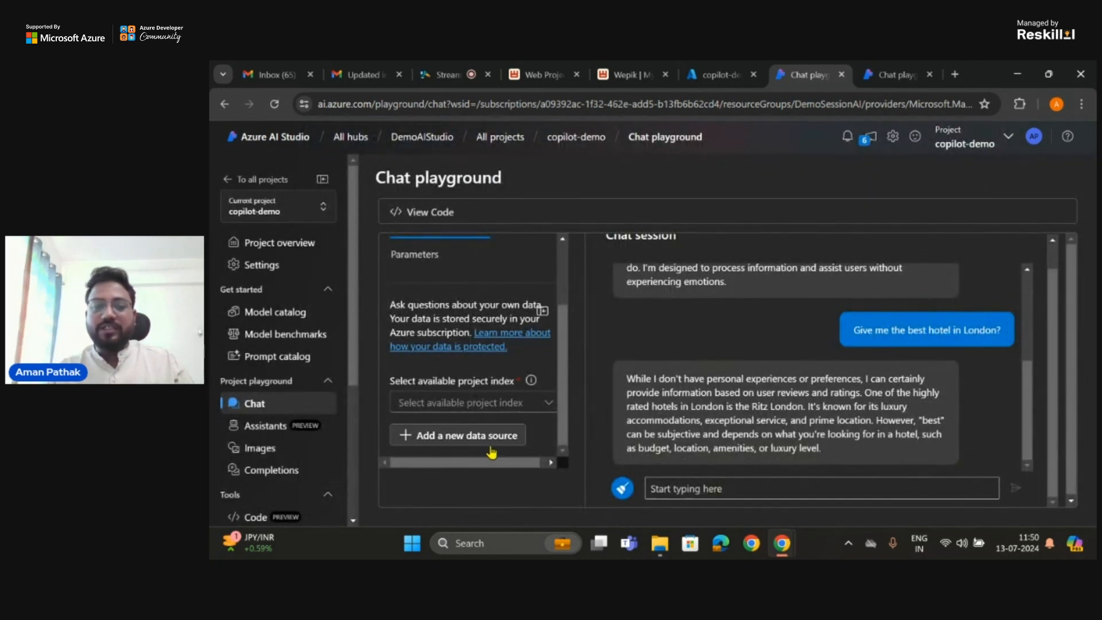
Step: Connect the existing project index olden-corn-zcmhxcmvjg to the chat, and check its search type options, leaving Keyword selected
{"action": "left_click", "coordinate": [509, 405]}
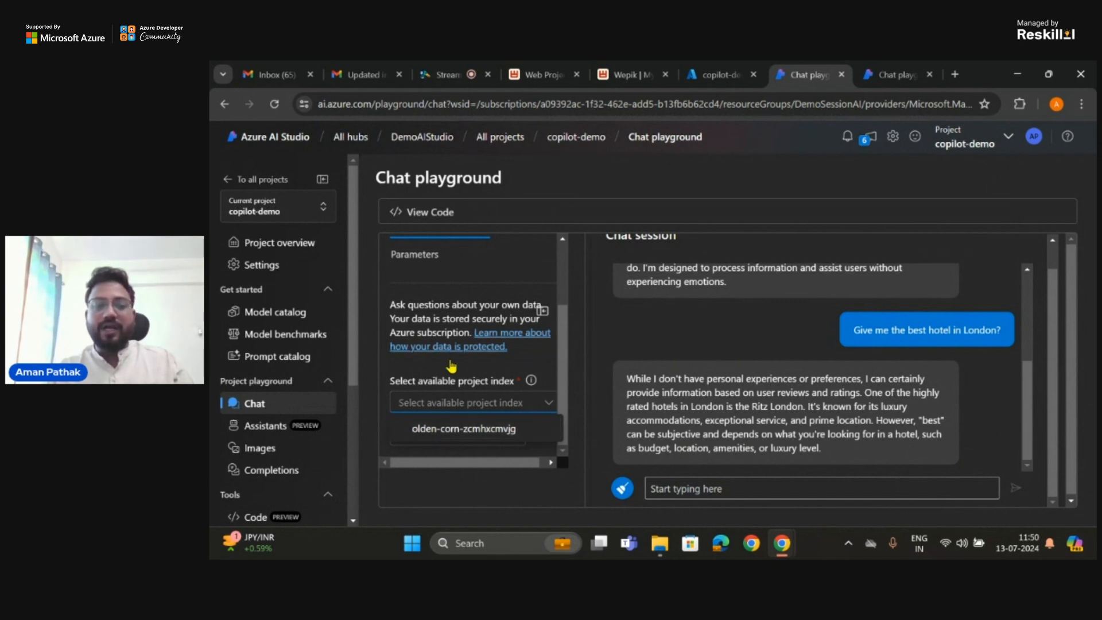
{"action": "left_click", "coordinate": [436, 435]}
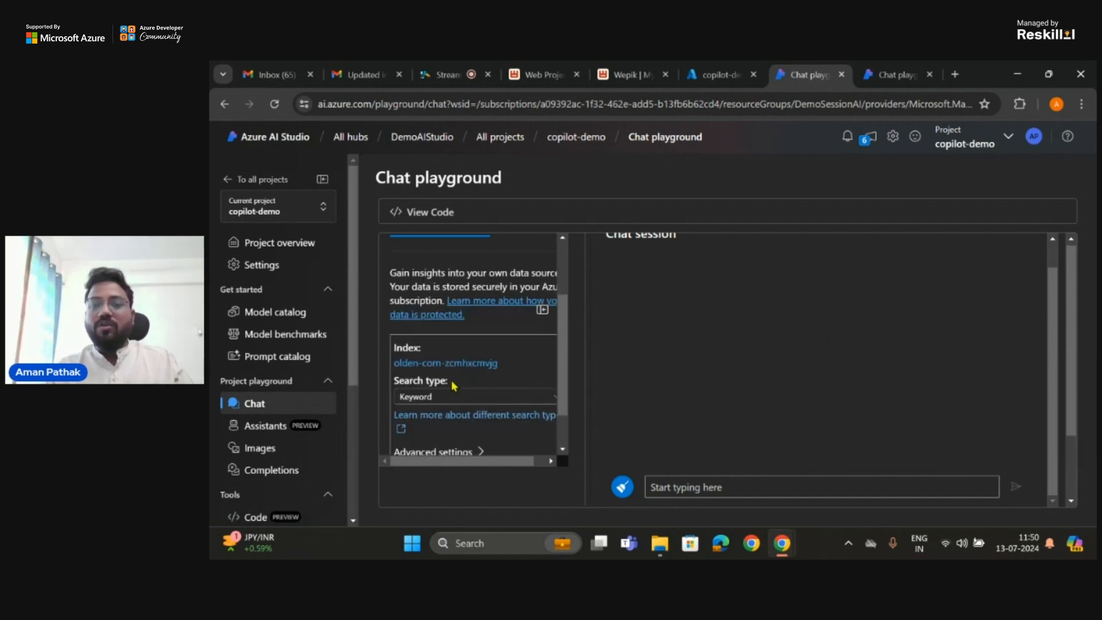
{"action": "scroll", "coordinate": [453, 386], "scroll_direction": "down", "scroll_amount": 1}
{"action": "scroll", "coordinate": [454, 386], "scroll_direction": "up", "scroll_amount": 1}
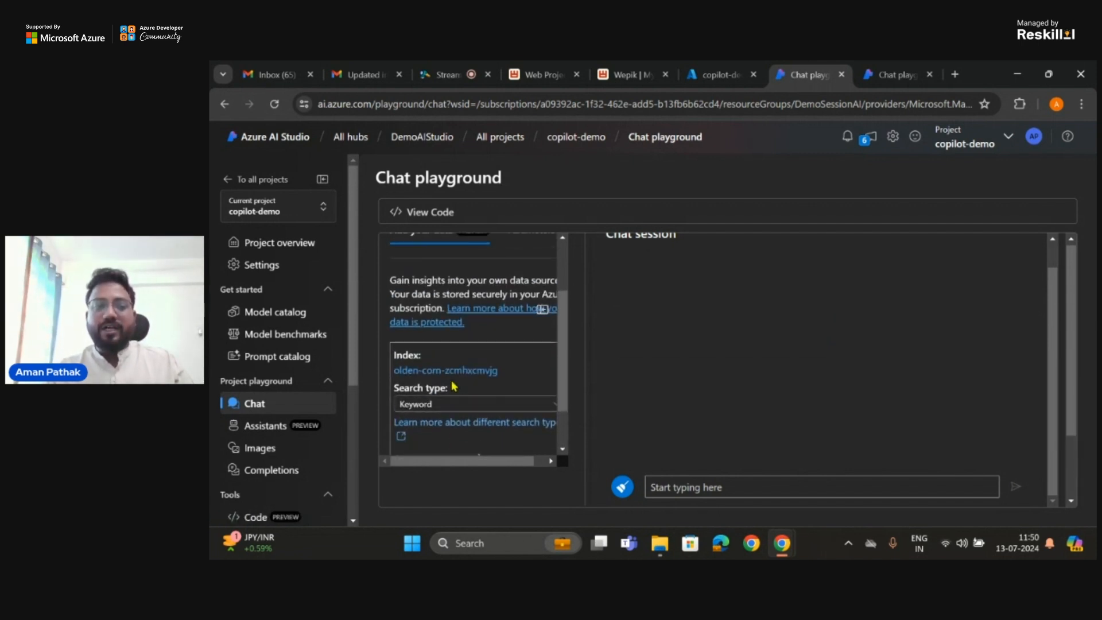
{"action": "left_click", "coordinate": [462, 371]}
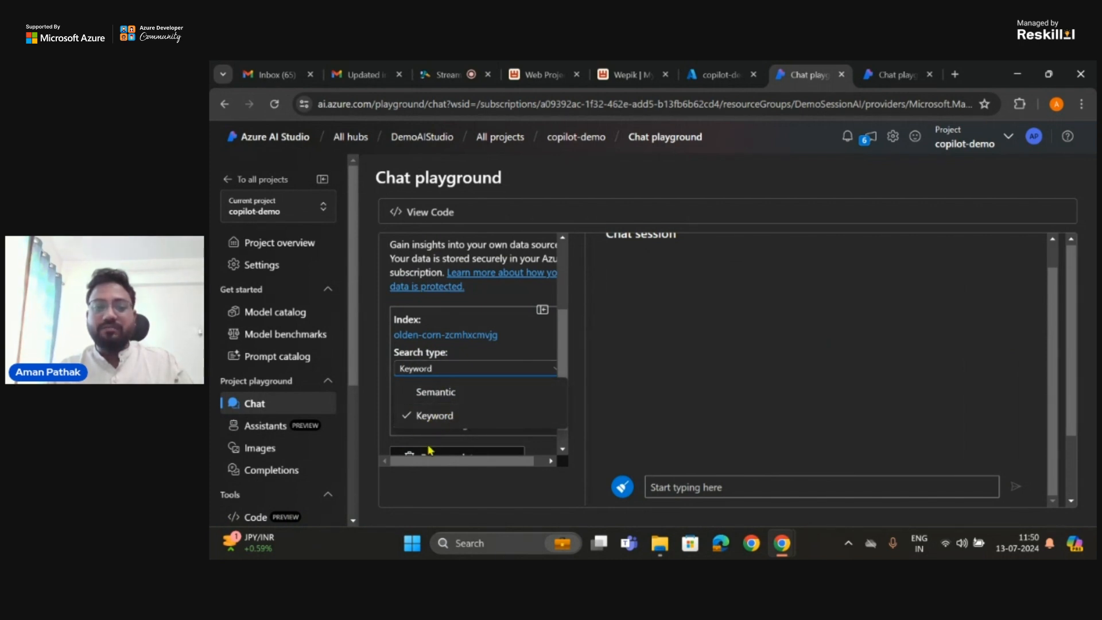
{"action": "left_click", "coordinate": [511, 350]}
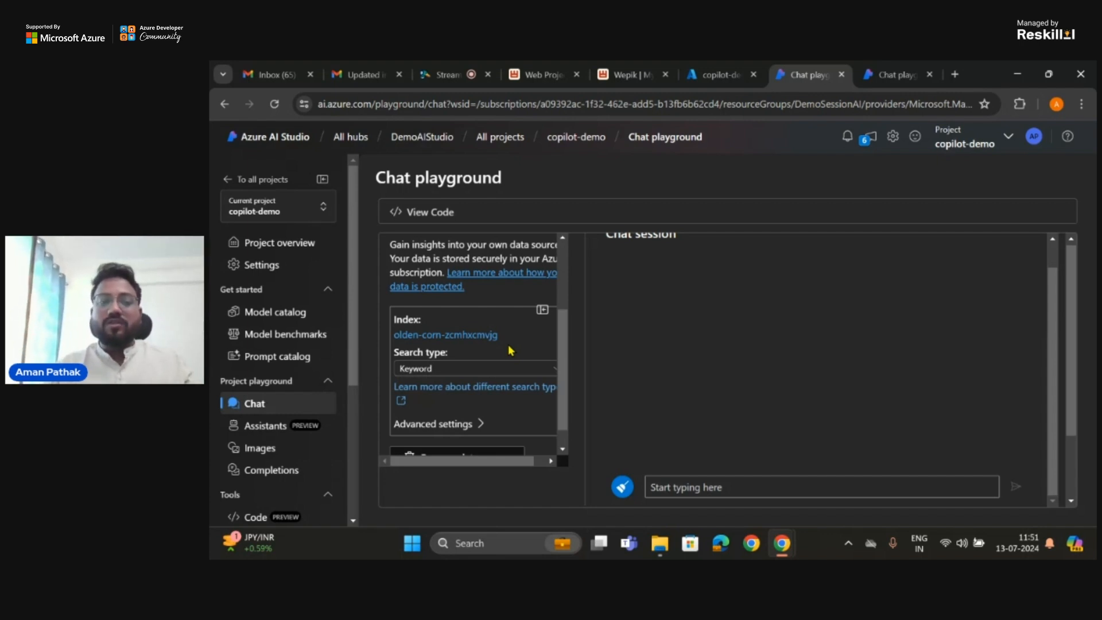
Step: Ask the model "Best hotel in London?" with the project index connected
{"action": "left_click", "coordinate": [703, 488]}
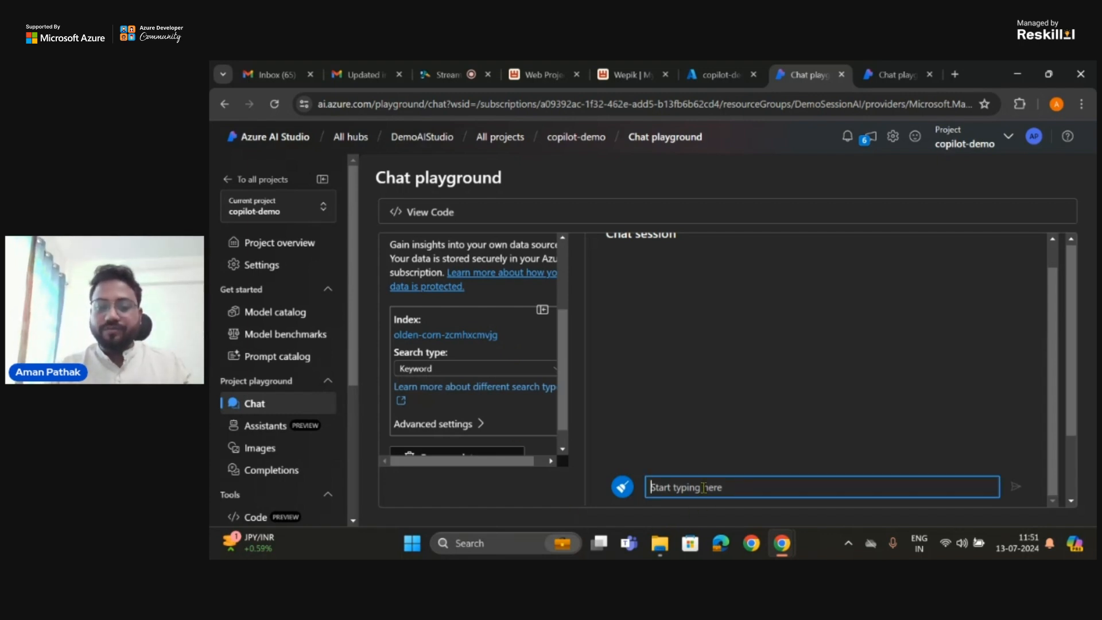
{"action": "type", "text": "Best"}
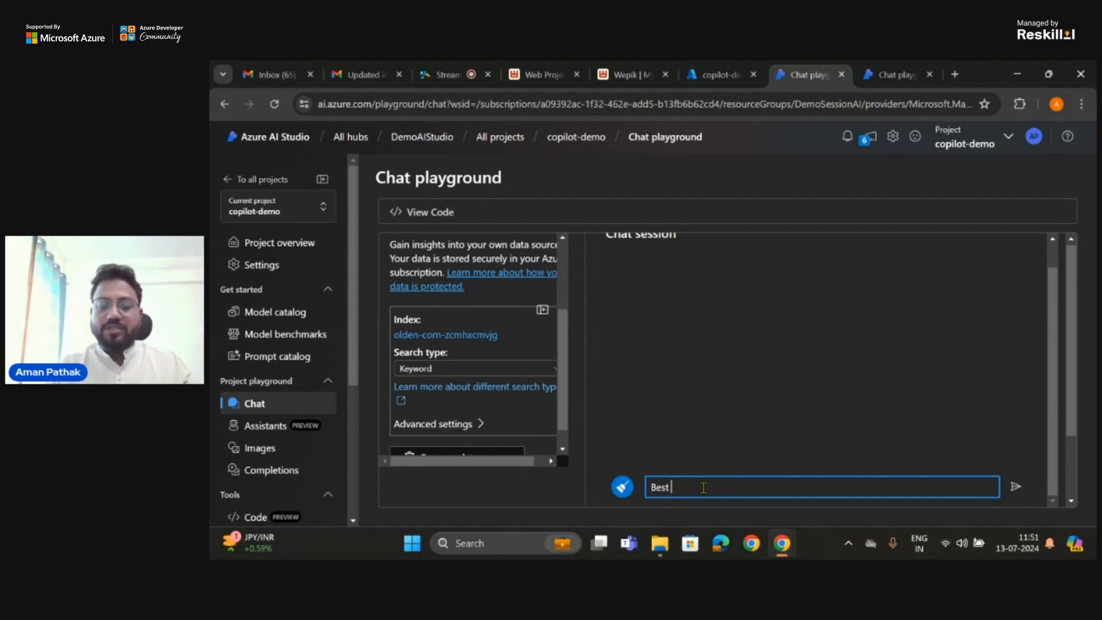
{"action": "type", "text": " hotel in L"}
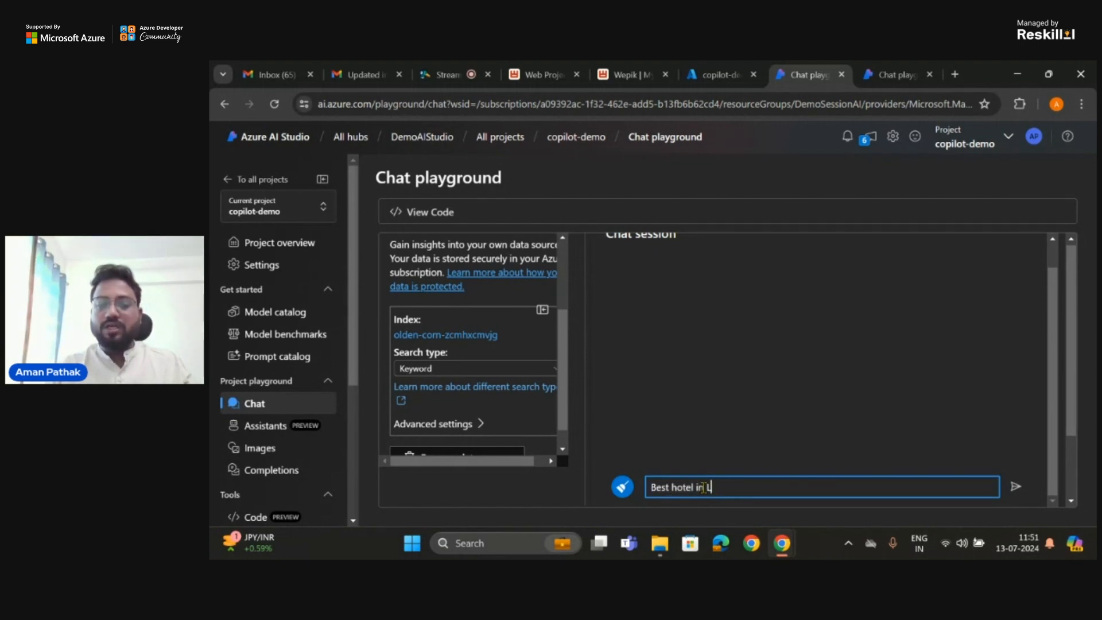
{"action": "type", "text": "ondon?"}
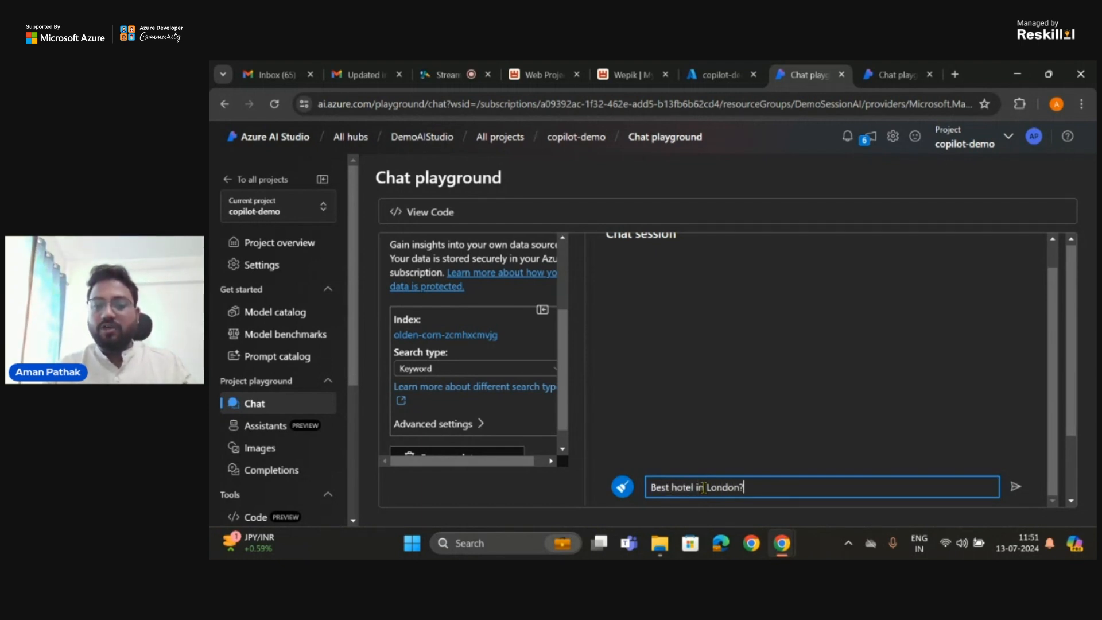
{"action": "key", "text": "Return"}
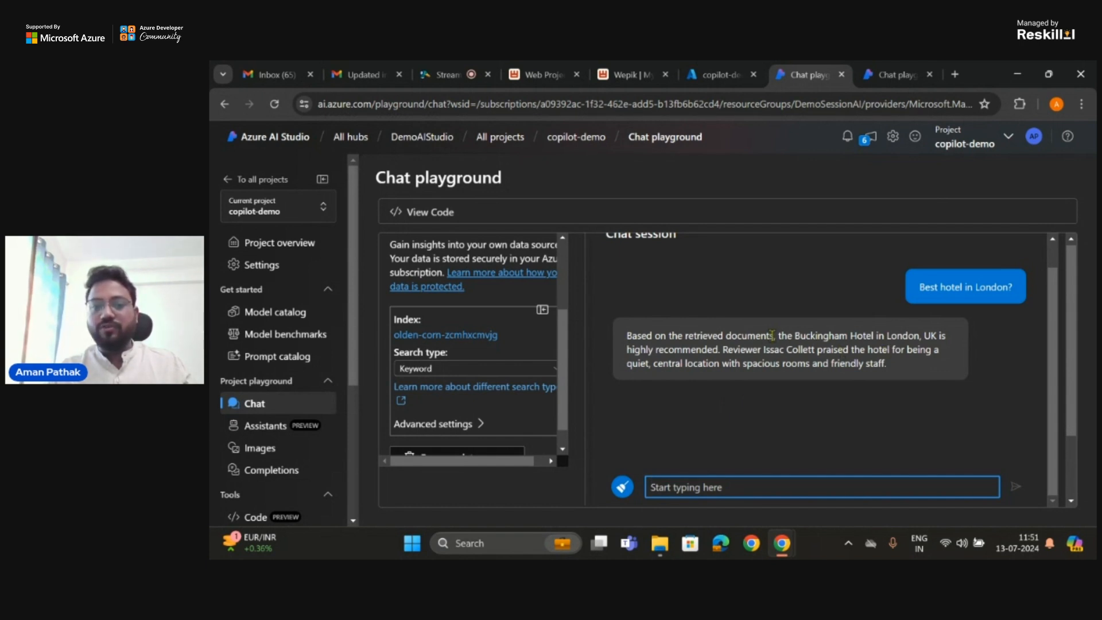
Step: Highlight the recommended hotel, the reviewer and the reasons given in the model's answer
{"action": "left_click_drag", "start_coordinate": [779, 336], "coordinate": [918, 337]}
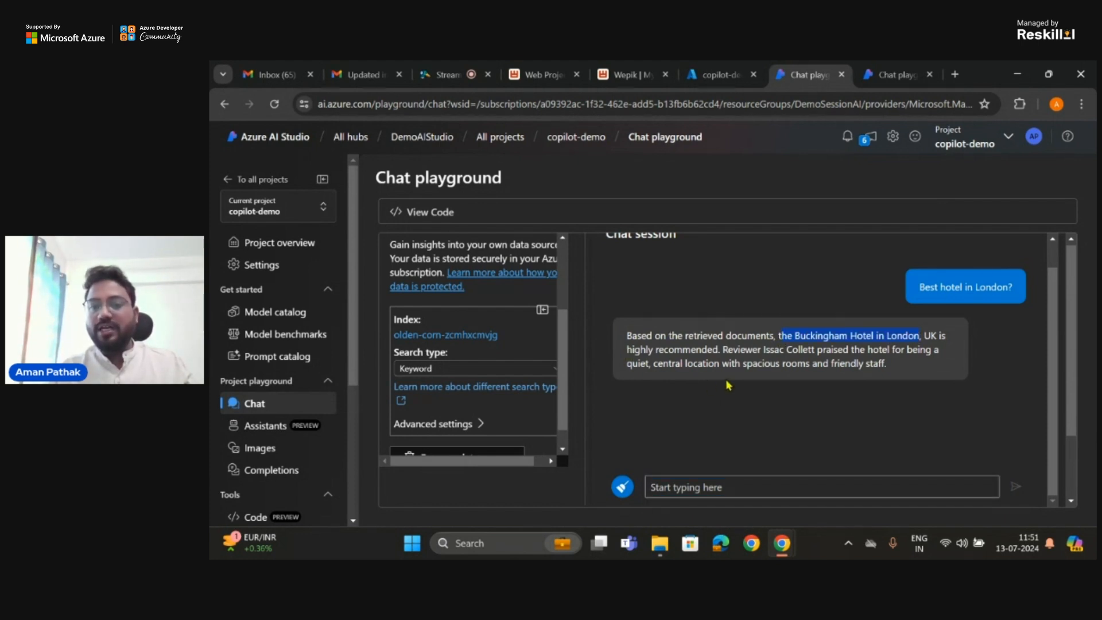
{"action": "left_click", "coordinate": [721, 350]}
{"action": "left_click_drag", "start_coordinate": [721, 350], "coordinate": [871, 352]}
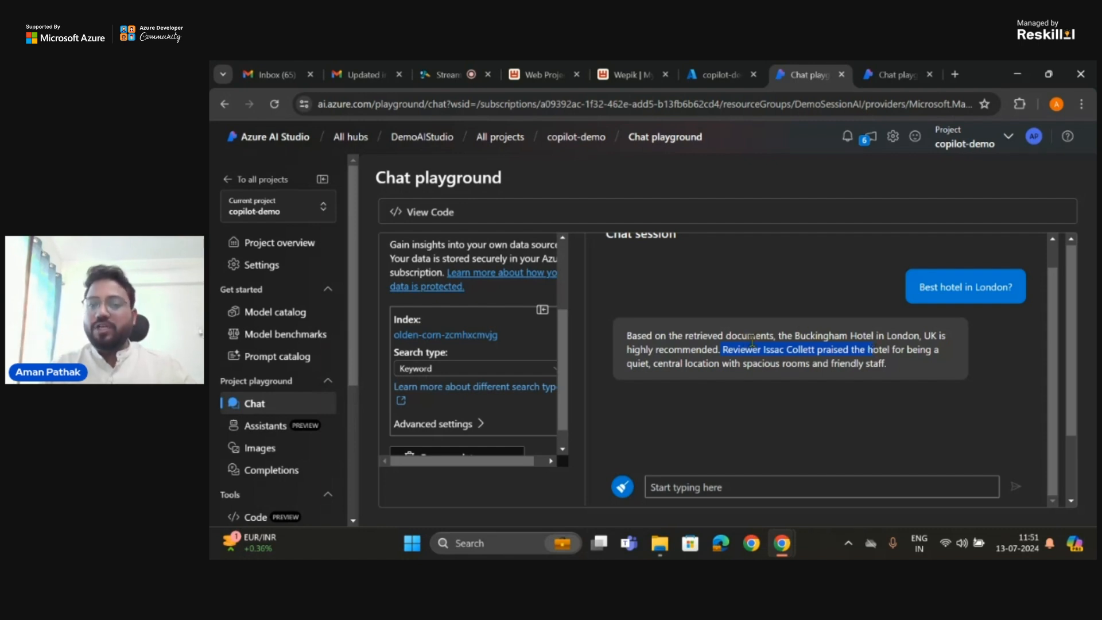
{"action": "left_click_drag", "start_coordinate": [797, 337], "coordinate": [919, 332]}
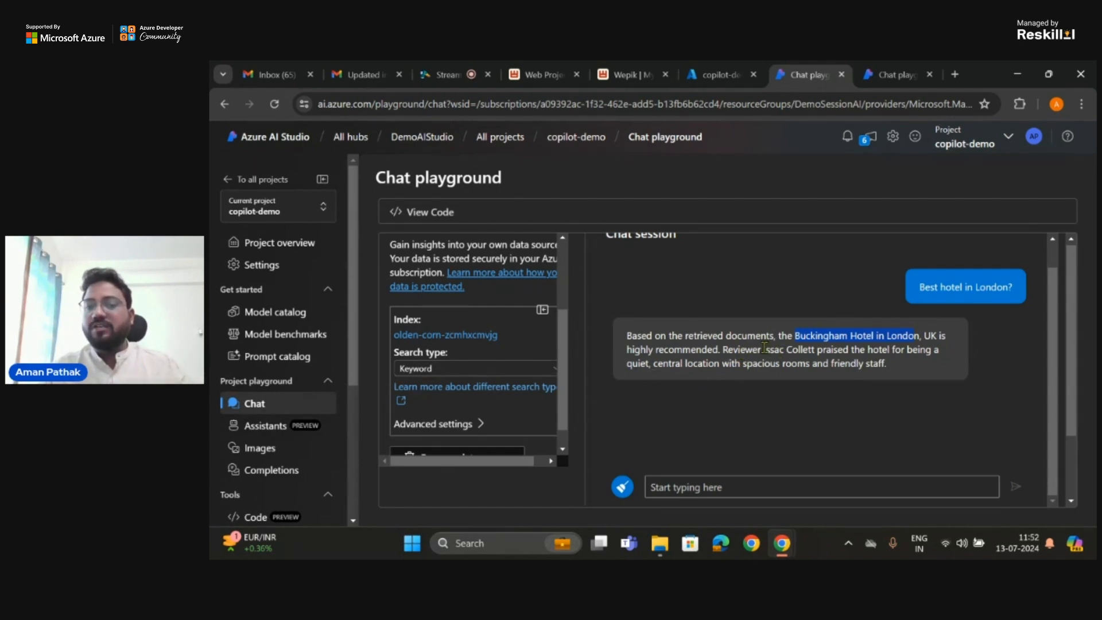
{"action": "left_click_drag", "start_coordinate": [764, 347], "coordinate": [814, 351]}
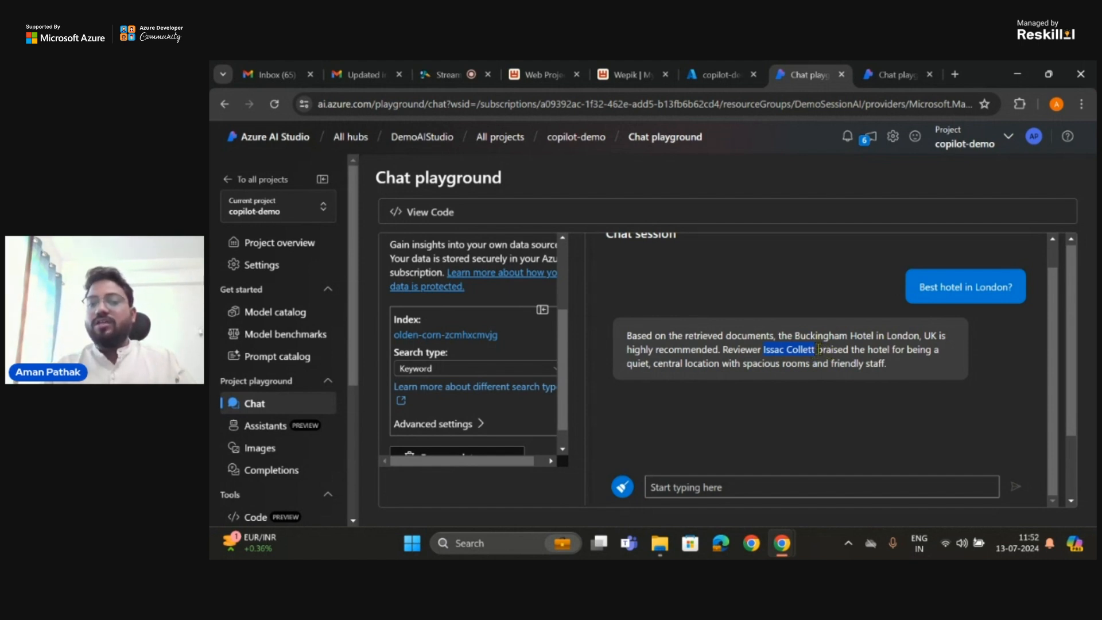
{"action": "left_click_drag", "start_coordinate": [817, 349], "coordinate": [782, 368]}
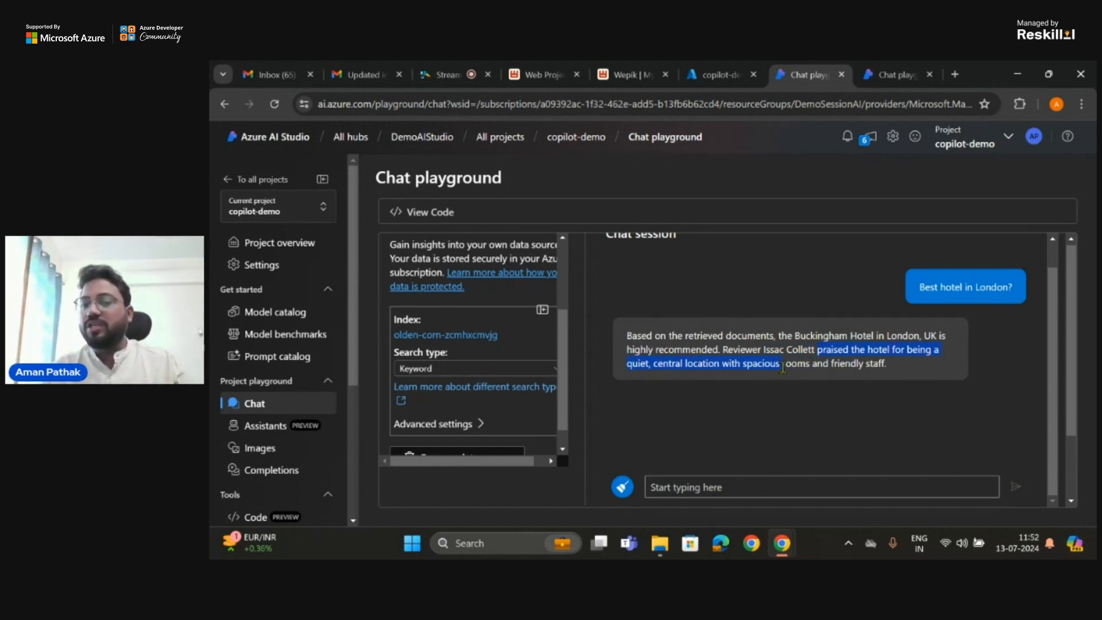
Step: Ask the follow-up question "other hotels in London?" in the chat session
{"action": "left_click", "coordinate": [796, 482]}
{"action": "type", "text": "other hotels in London?"}
{"action": "key", "text": "Return"}
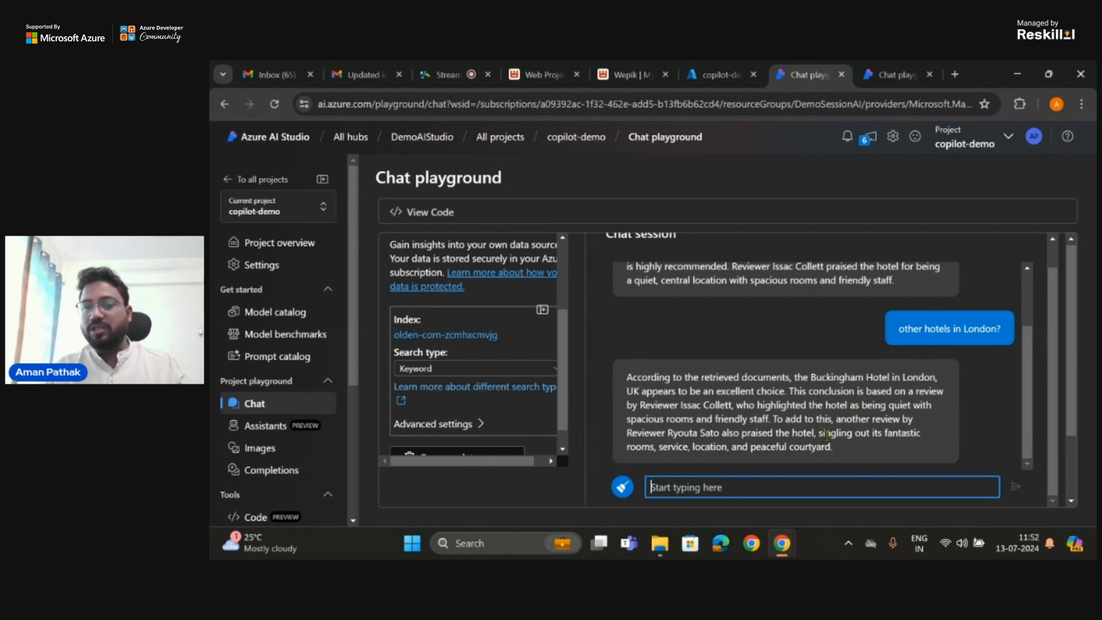
Step: Examine the reply about other hotels, and look back over the conversation and the deployment and data settings
{"action": "mouse_move", "coordinate": [824, 434]}
{"action": "left_mouse_down"}
{"action": "mouse_move", "coordinate": [855, 436]}
{"action": "mouse_move", "coordinate": [687, 451]}
{"action": "mouse_move", "coordinate": [821, 447]}
{"action": "left_mouse_up"}
{"action": "scroll", "coordinate": [785, 367], "scroll_direction": "up", "scroll_amount": 2}
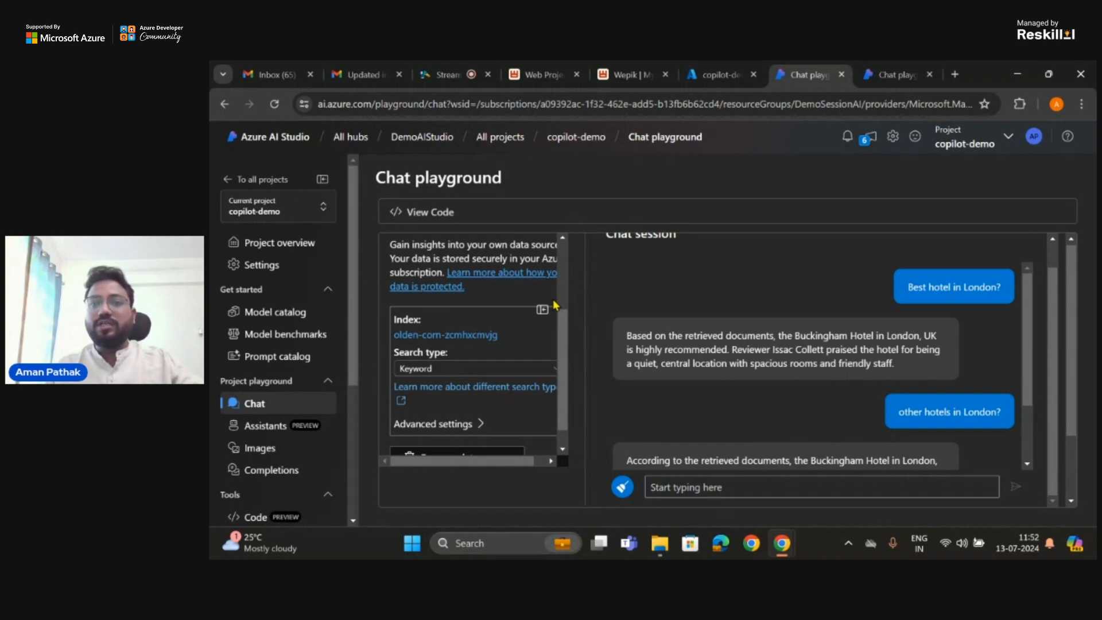
{"action": "scroll", "coordinate": [491, 306], "scroll_direction": "up", "scroll_amount": 3}
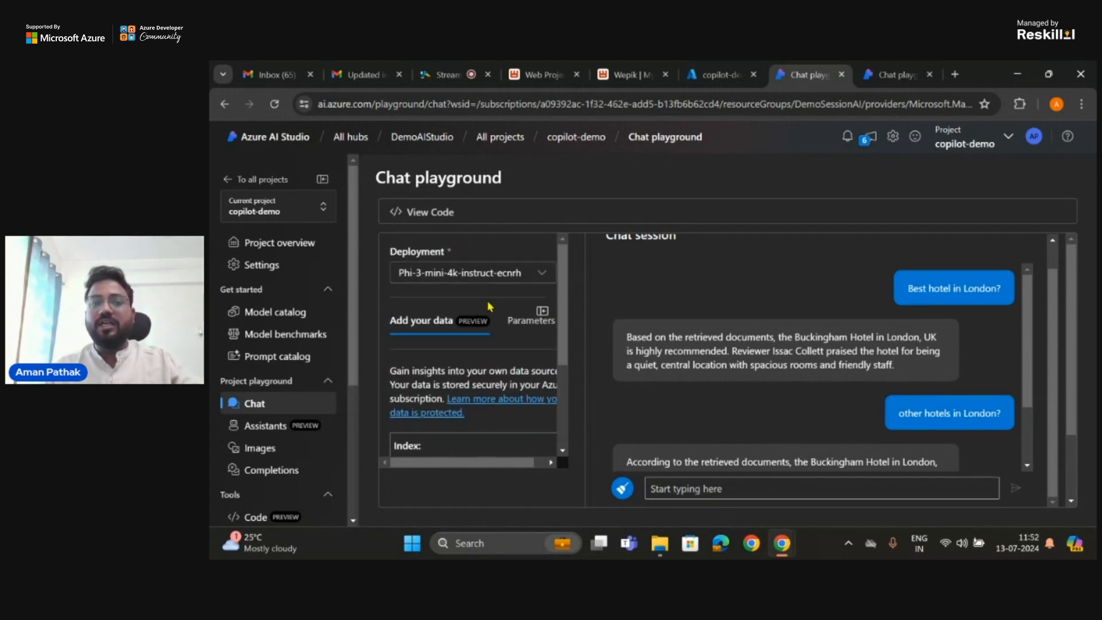
{"action": "scroll", "coordinate": [735, 285], "scroll_direction": "up", "scroll_amount": 1}
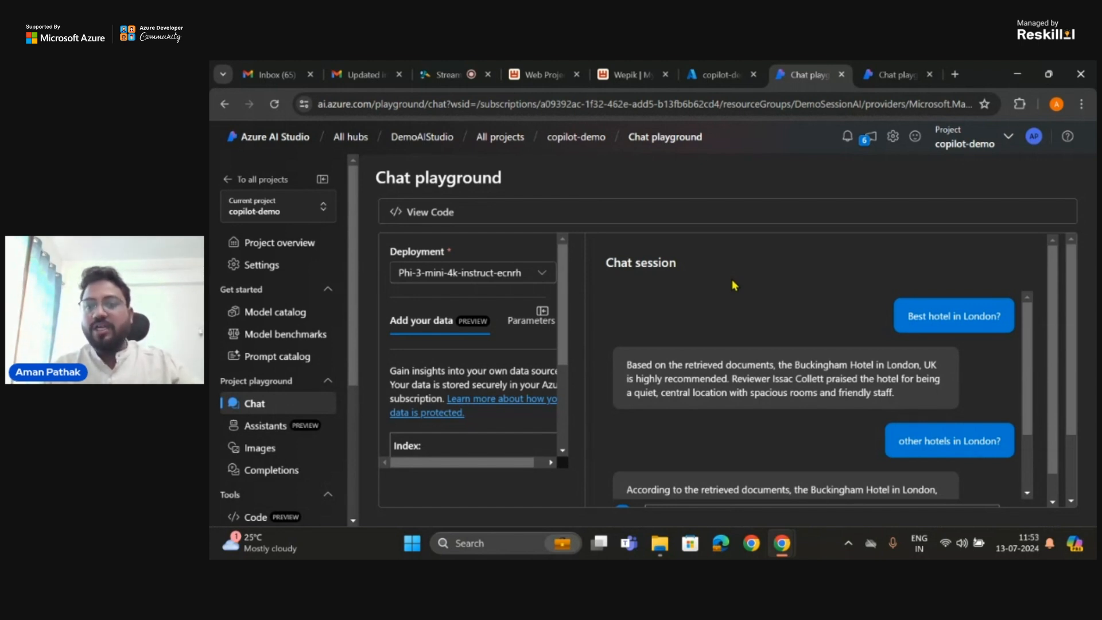
{"action": "scroll", "coordinate": [734, 285], "scroll_direction": "down", "scroll_amount": 1}
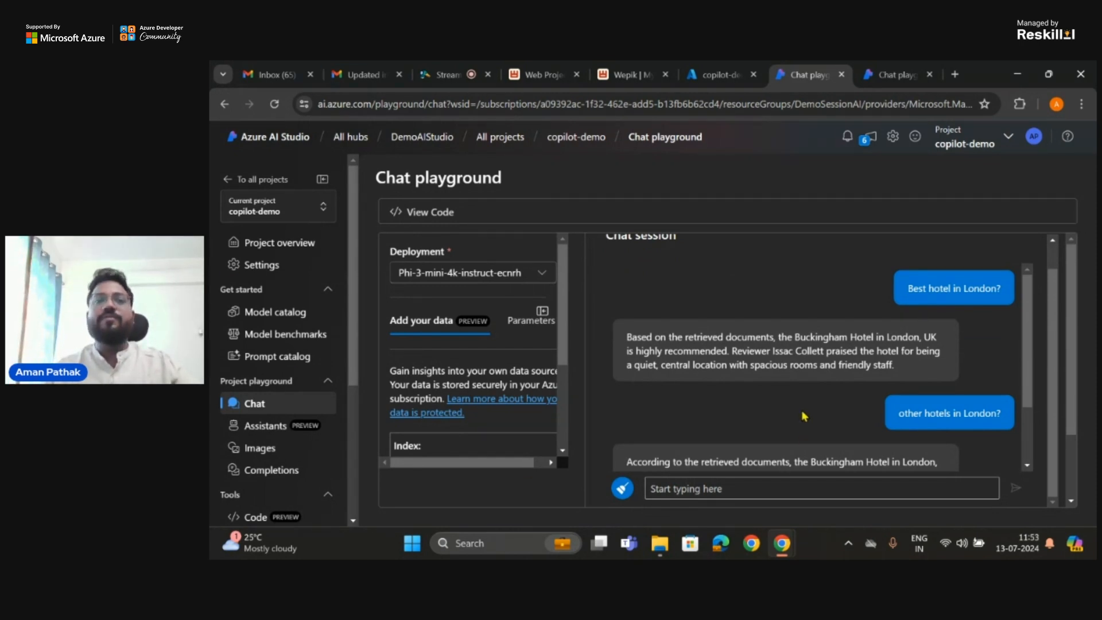
Step: Switch to the Web Project Proposal presentation in Wepik, present it full screen and advance to the Azure AI Studio demo/walkthrough slide
{"action": "left_click", "coordinate": [565, 77]}
{"action": "left_click", "coordinate": [1010, 147]}
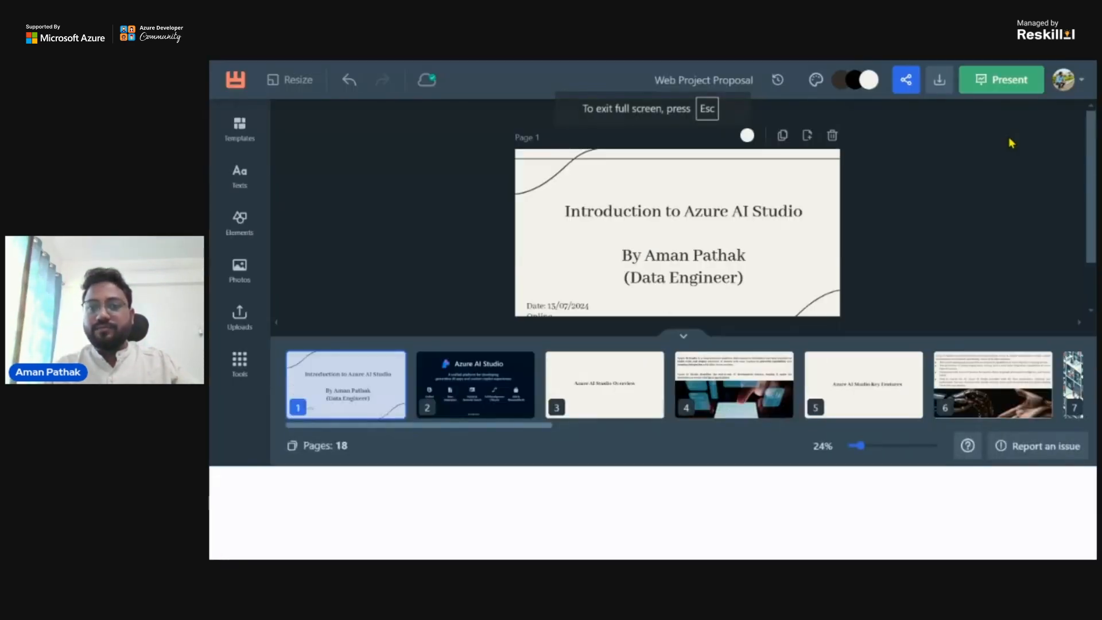
{"action": "key", "text": "Right"}
{"action": "key", "text": "Right"}
{"action": "key", "text": "Right"}
{"action": "key", "text": "Right"}
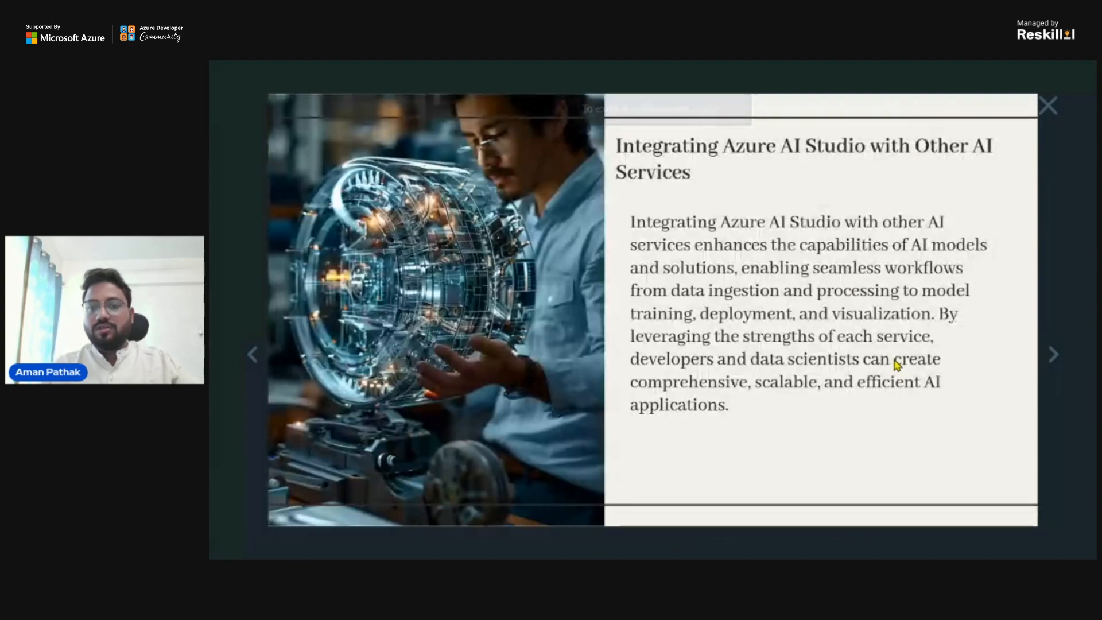
{"action": "key", "text": "Right"}
{"action": "key", "text": "Right"}
{"action": "key", "text": "Right"}
{"action": "key", "text": "Right"}
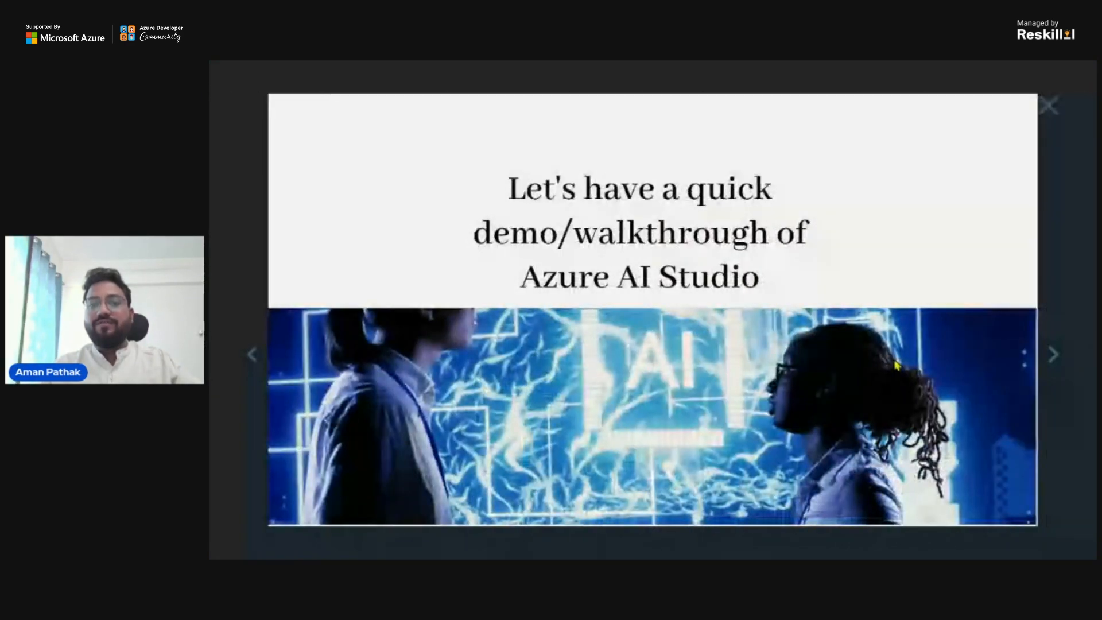